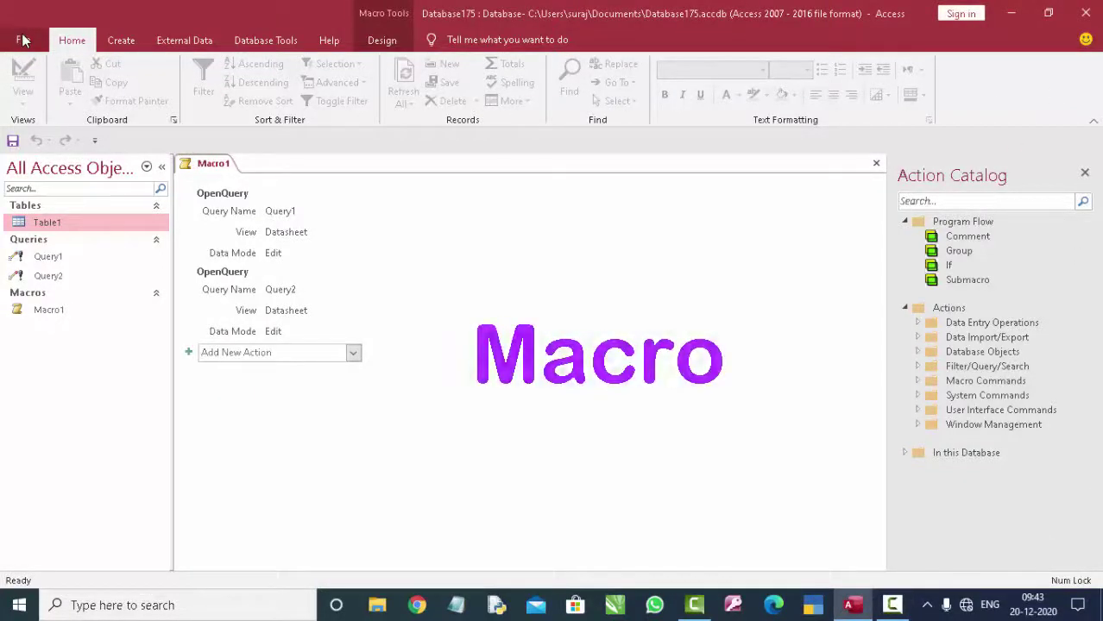
Create the blank database Database176 from File > New, opening an empty Table1.
click(23, 40)
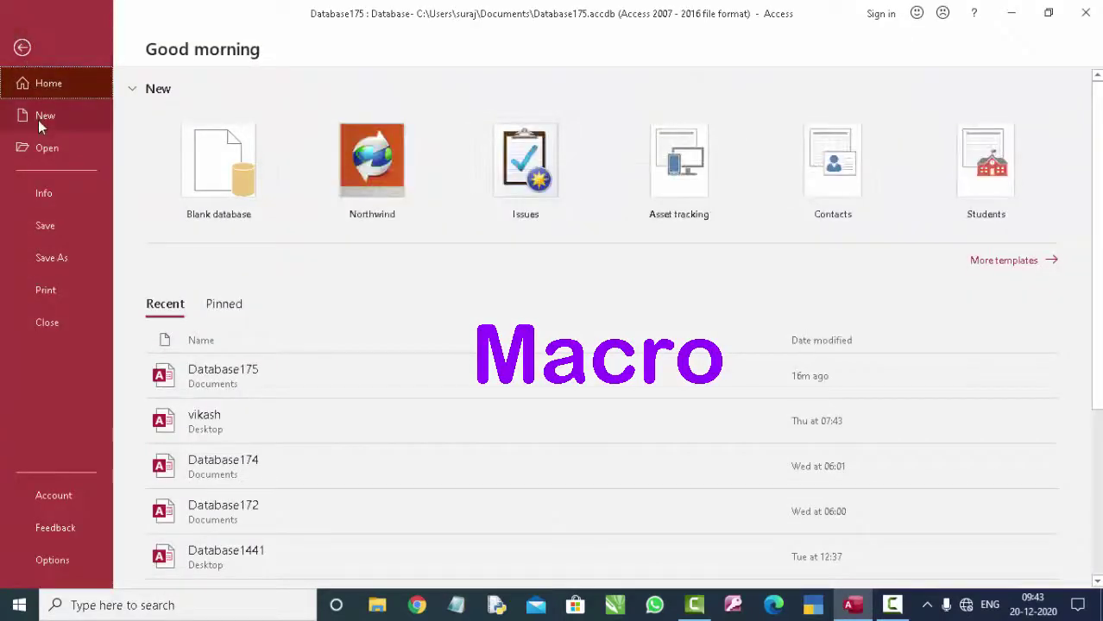
click(39, 122)
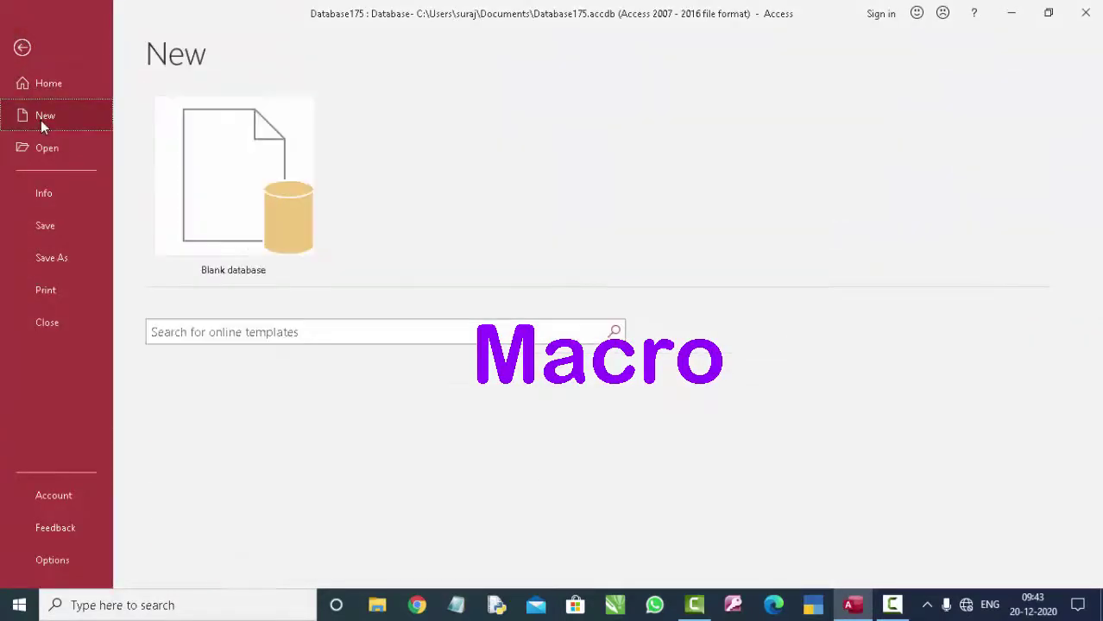
click(244, 151)
click(644, 289)
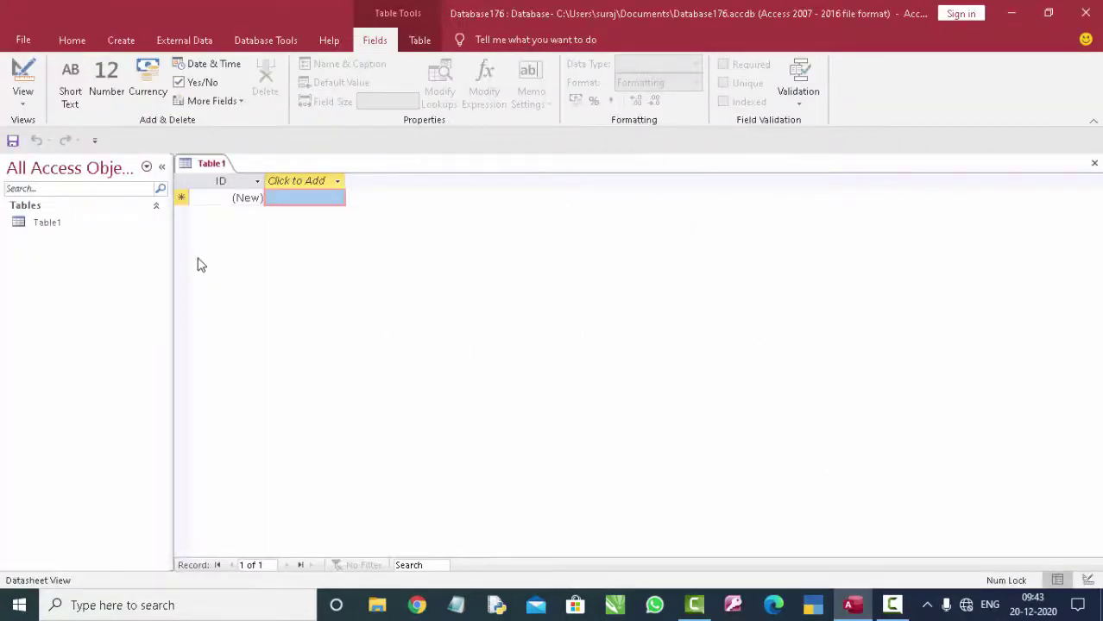
Save the table as Table1 in Design View and name its AutoNumber key field 'Roll numer'.
click(17, 71)
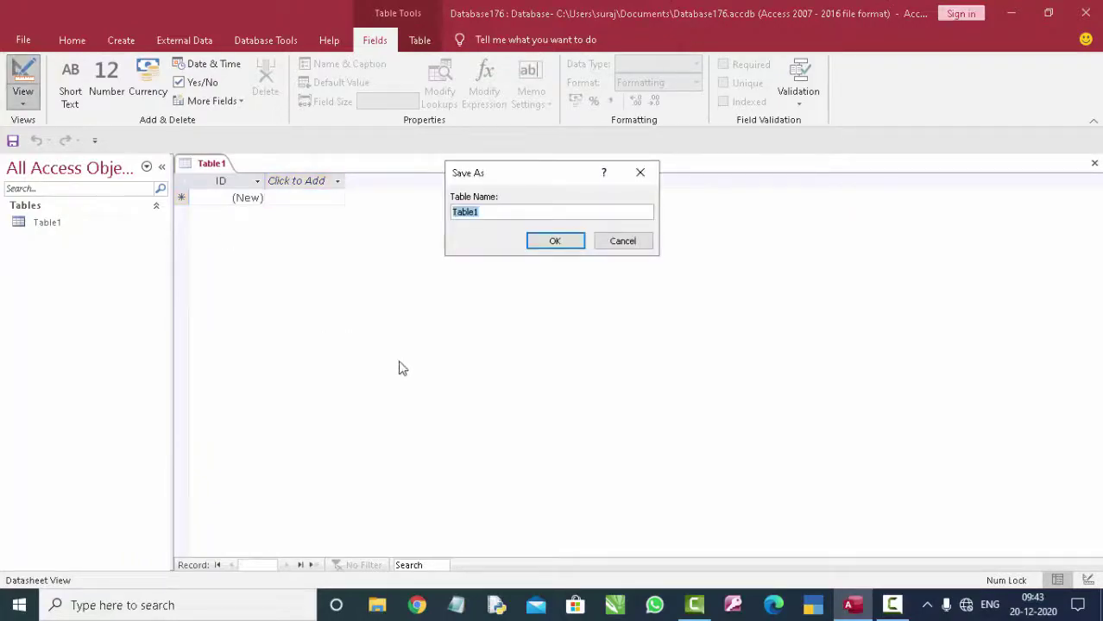
key(Return)
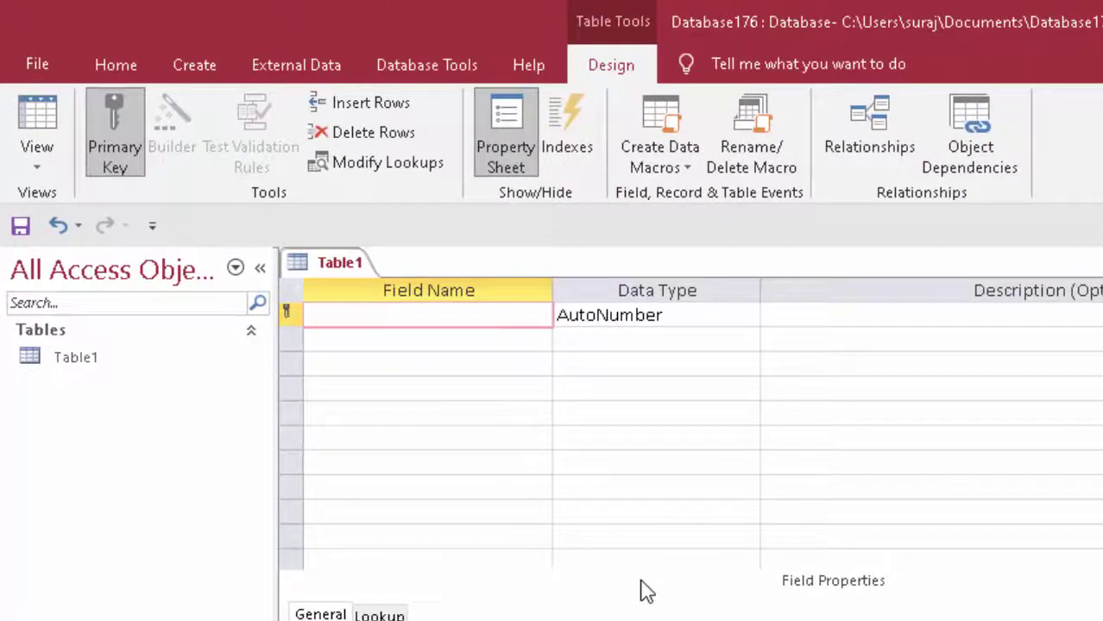
text(Ro)
text(ll n)
text(umer)
key(Tab)
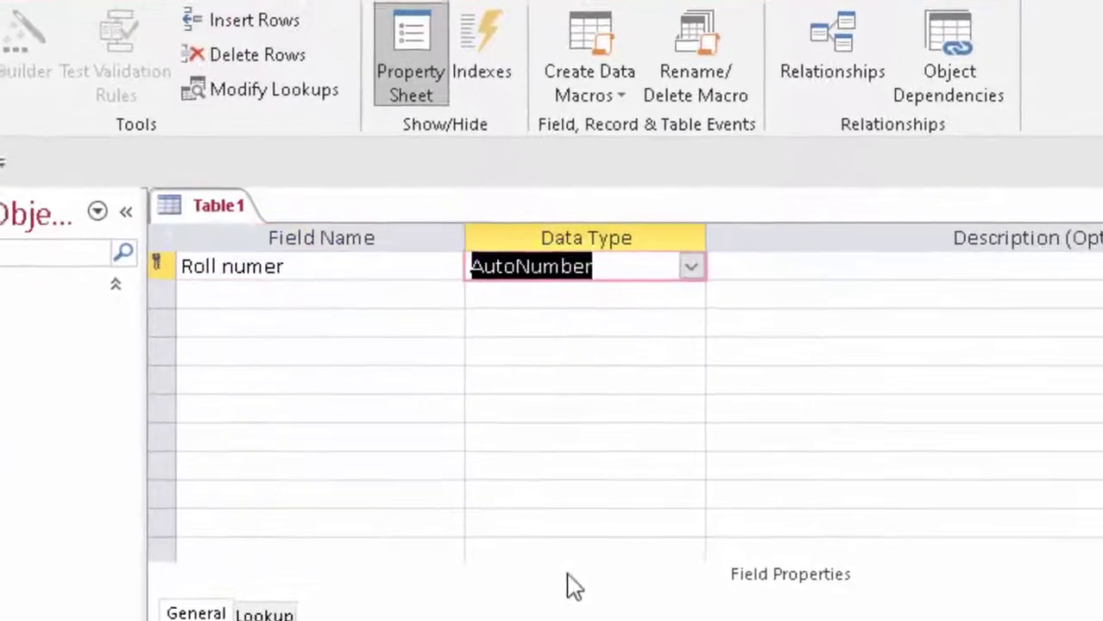
key(Tab)
key(Tab)
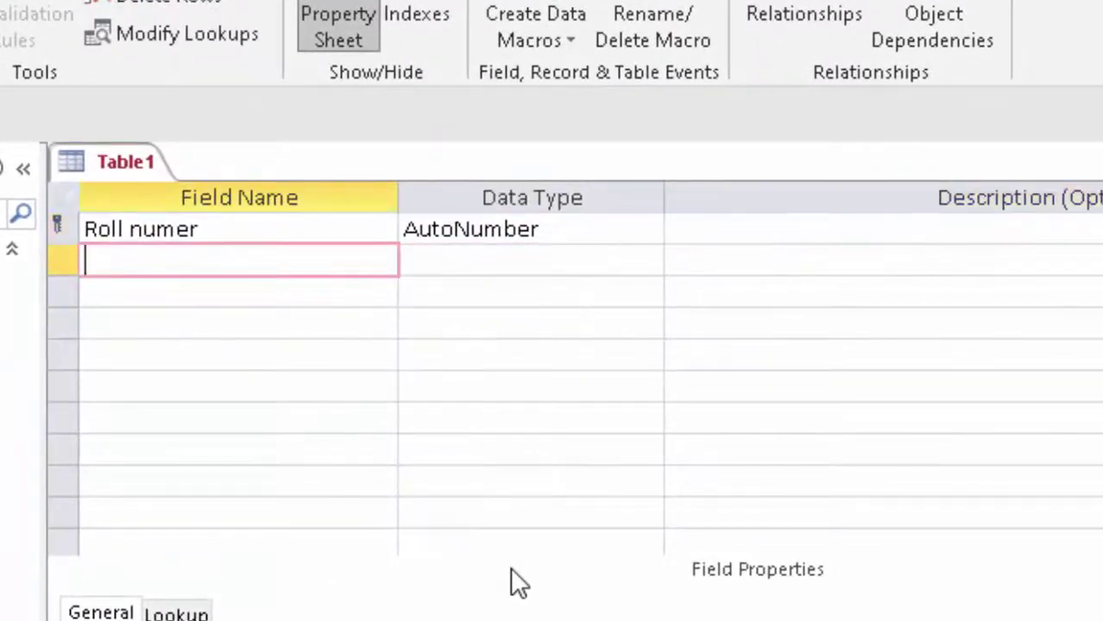
click(626, 231)
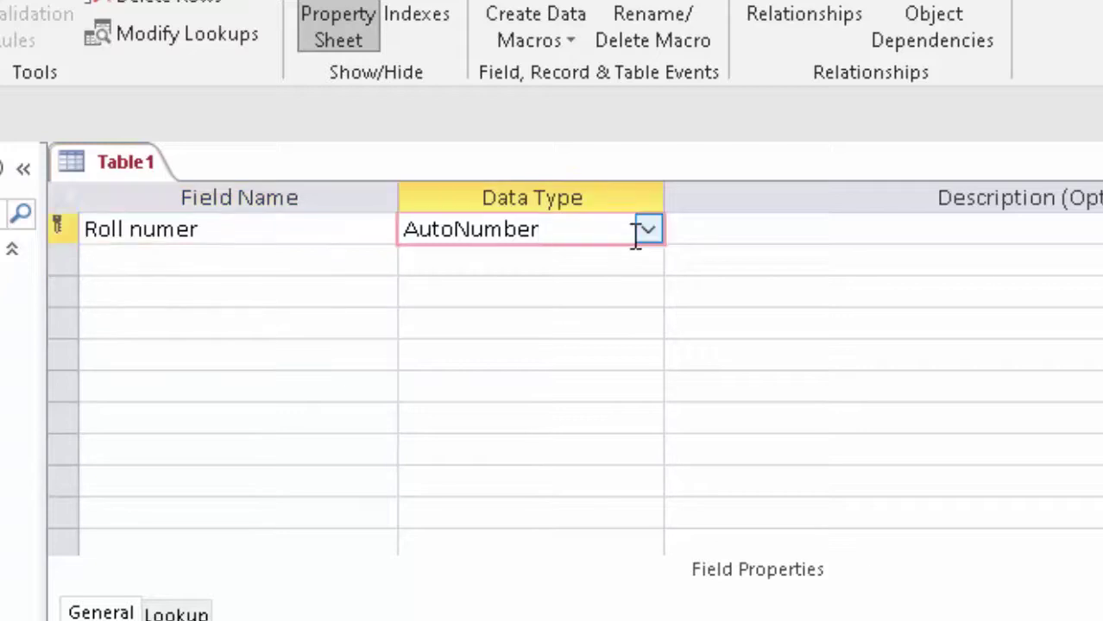
click(648, 234)
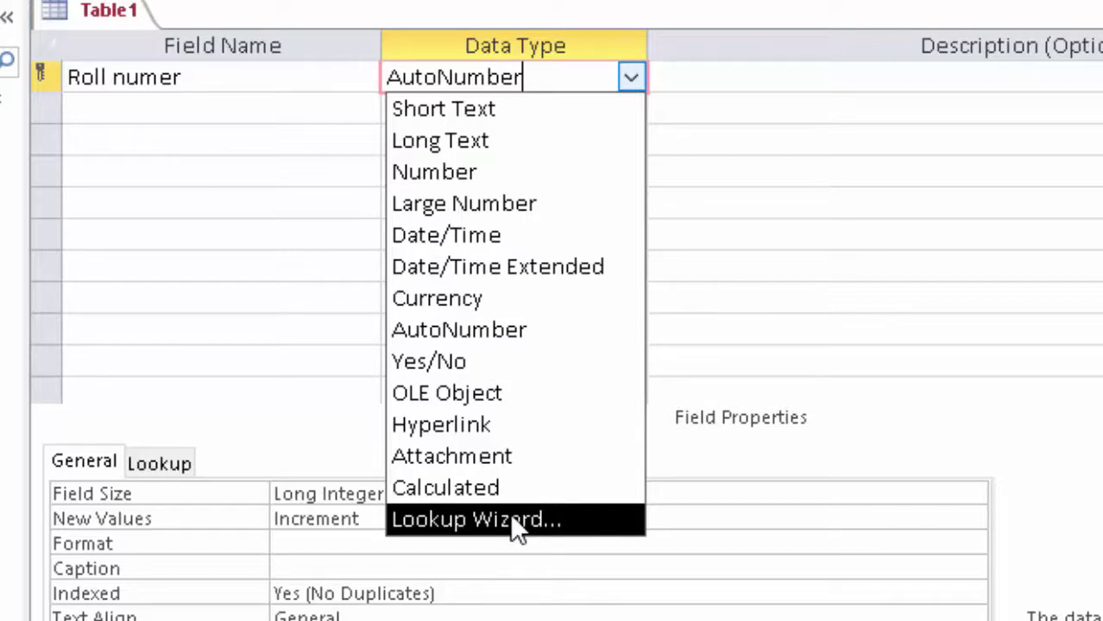
Add the Name of Student and Hindi fields as Short Text.
click(165, 109)
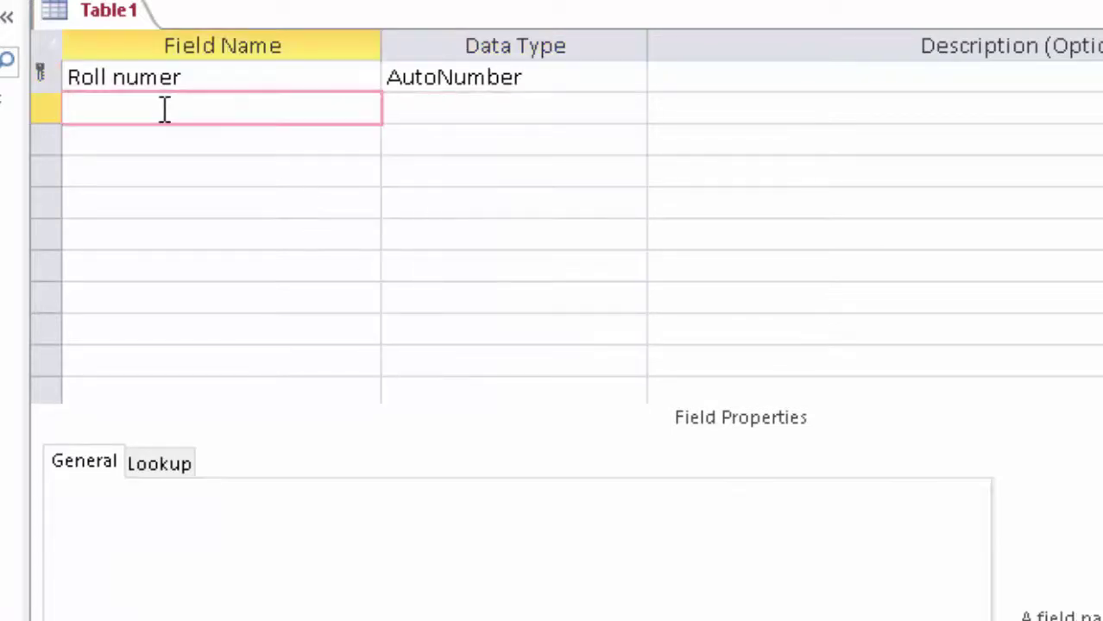
text(N)
text(ame )
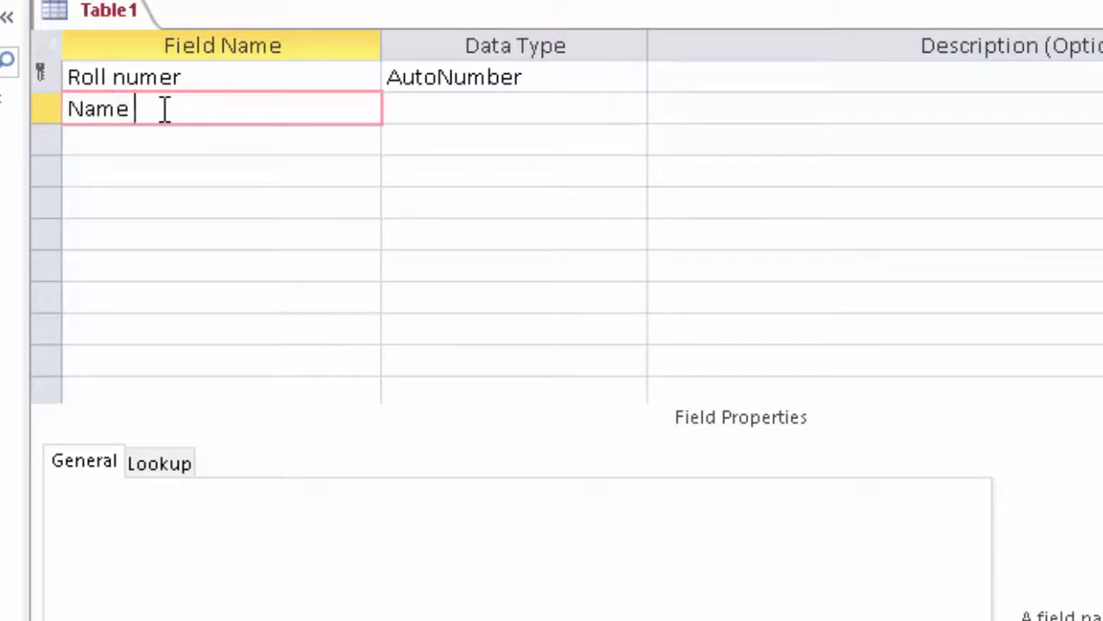
text(of )
text(Studen)
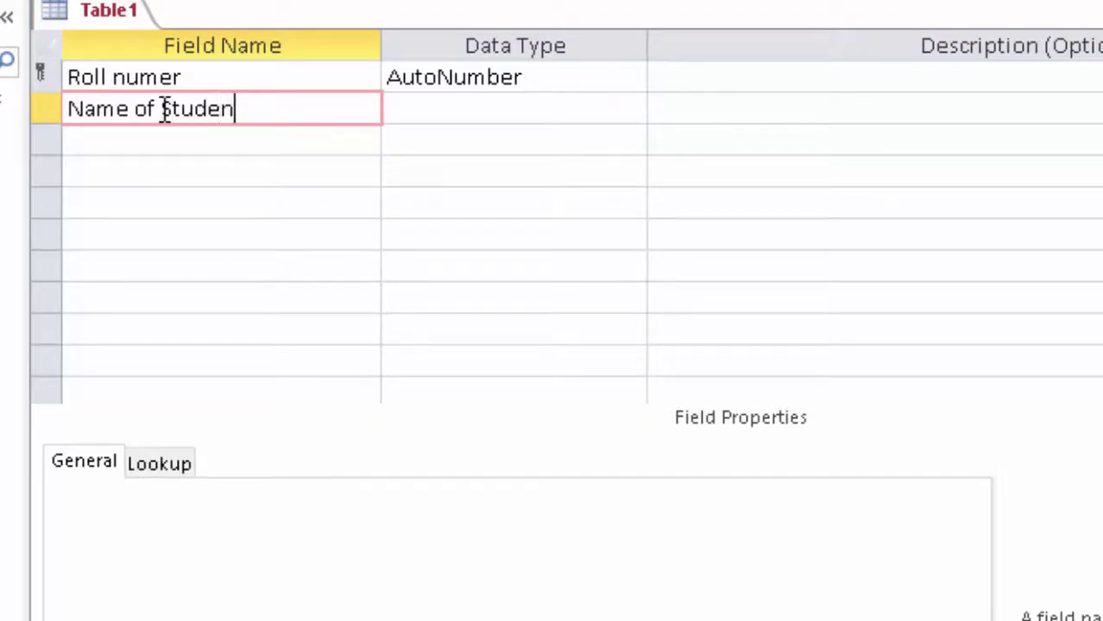
text(t)
key(Tab)
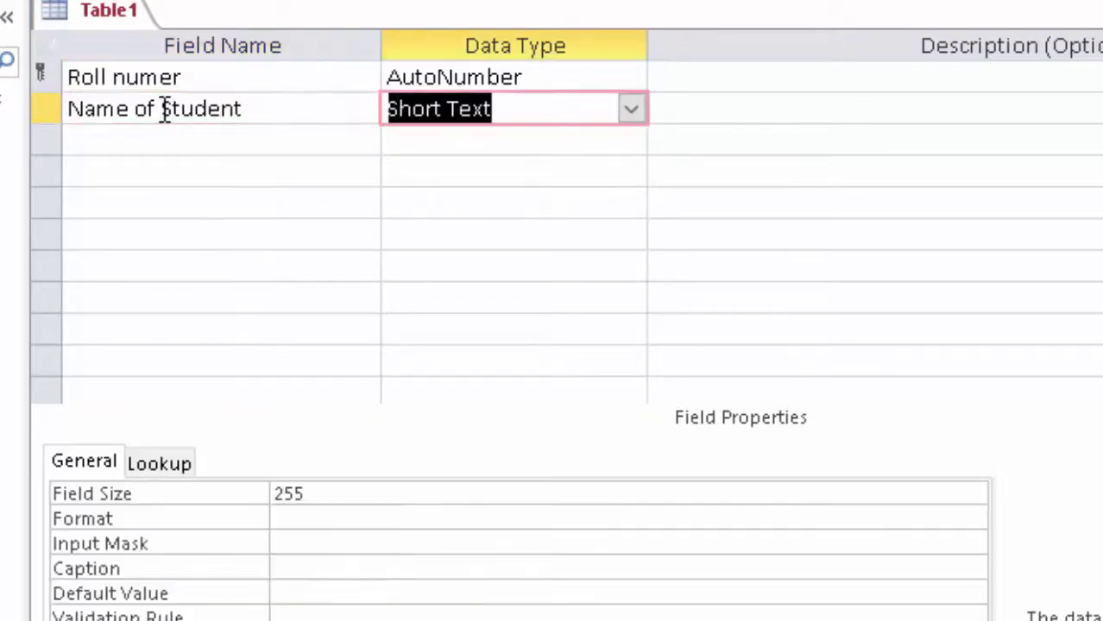
click(158, 139)
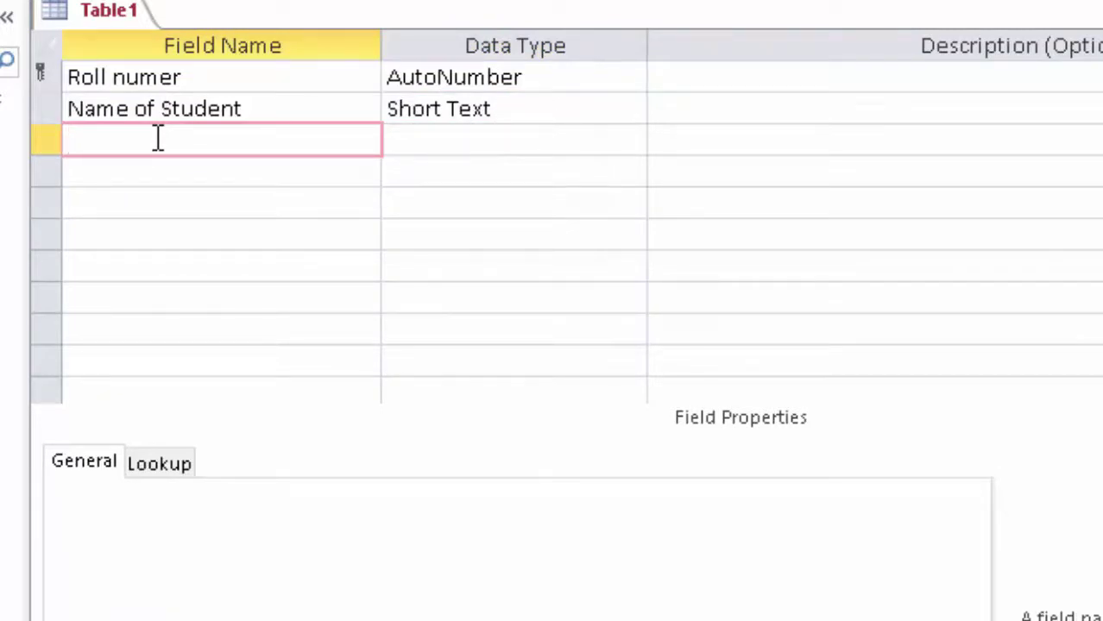
text(Hindi)
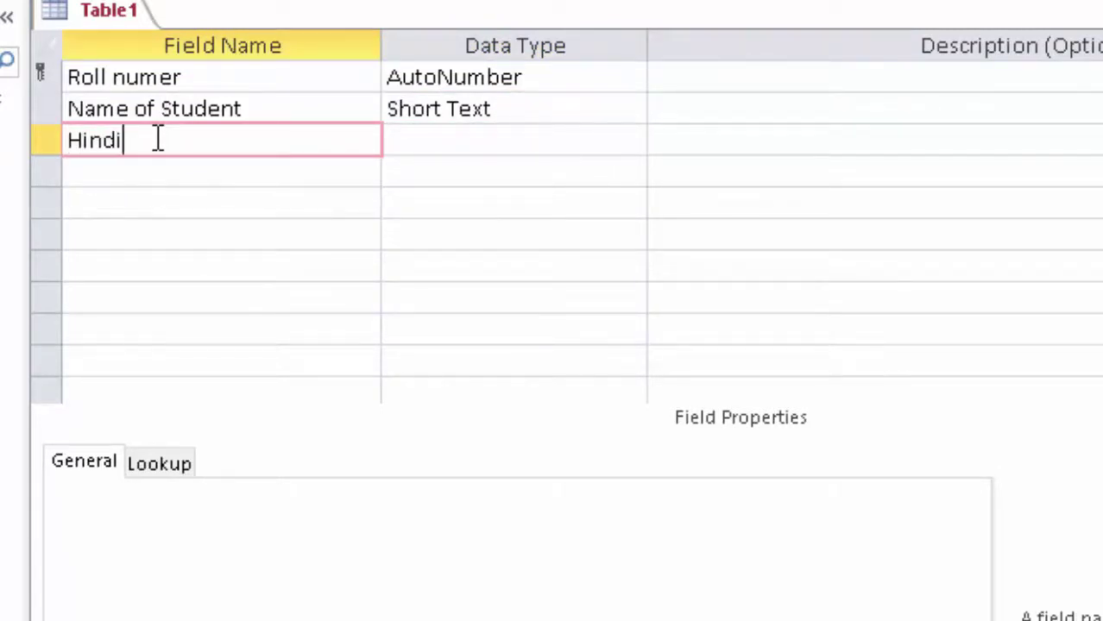
key(Tab)
key(Tab)
key(Tab)
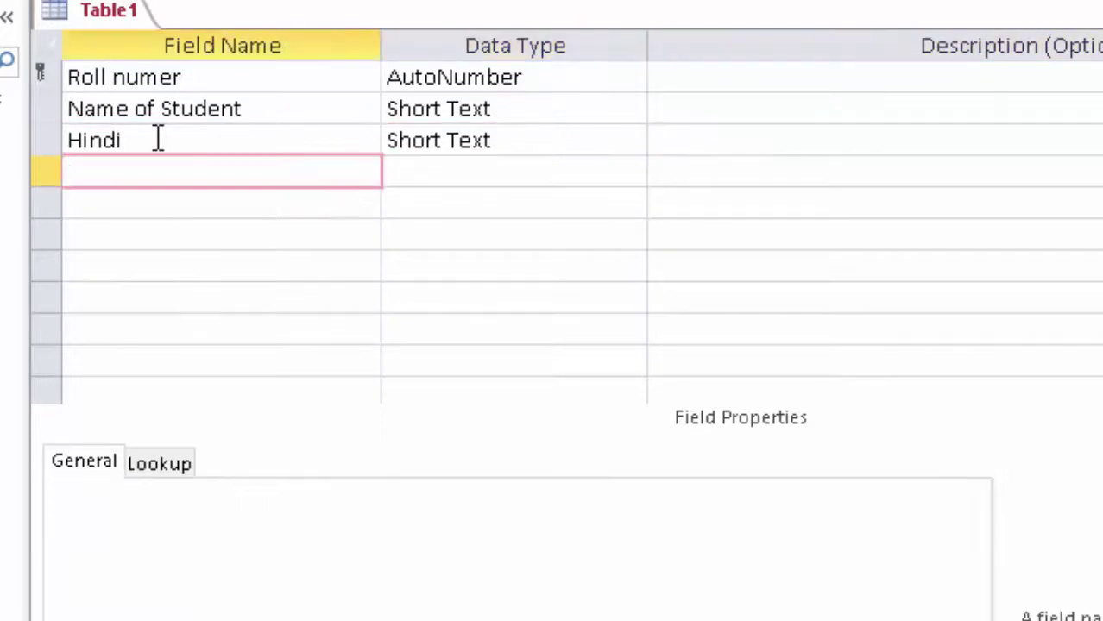
Add the English and Computer fields as Short Text and start a Total field.
text(Engli)
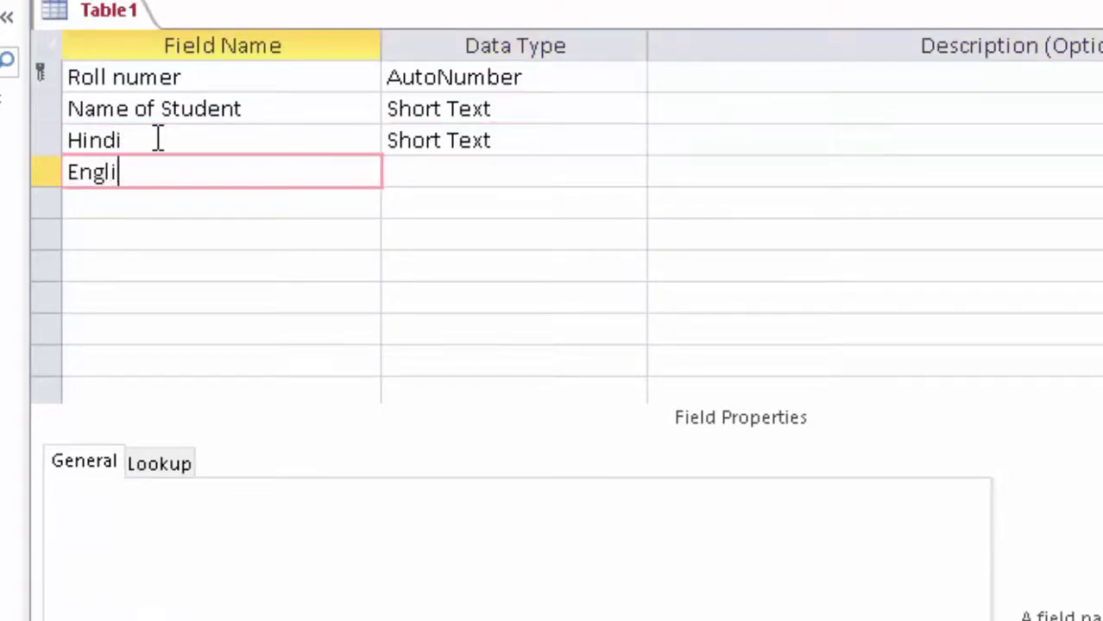
text(sh)
key(Tab)
key(Tab)
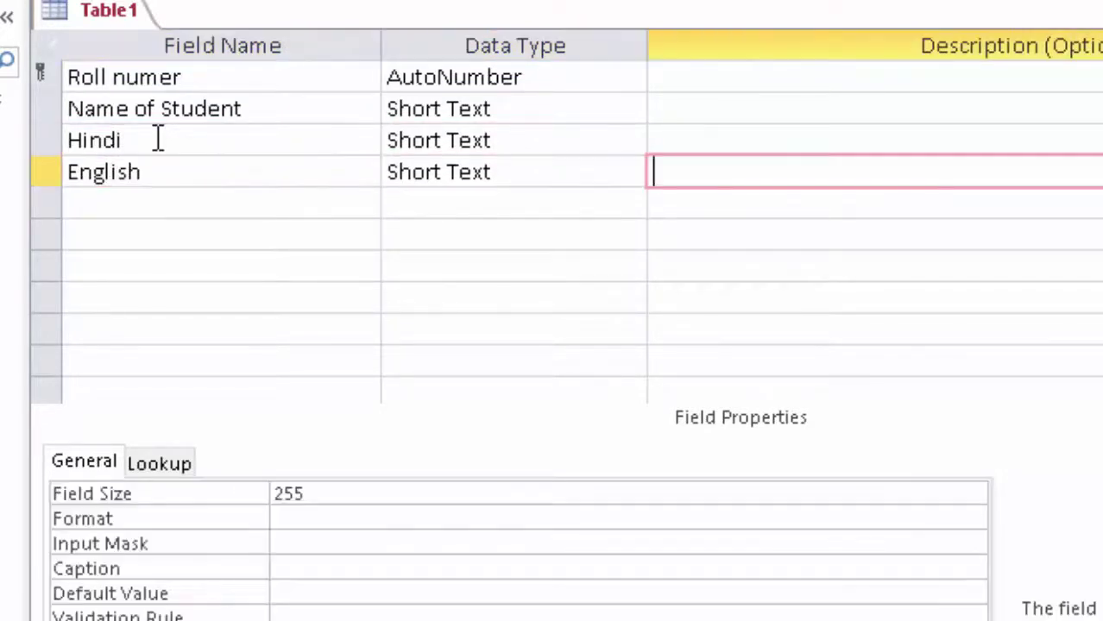
key(Tab)
text(C)
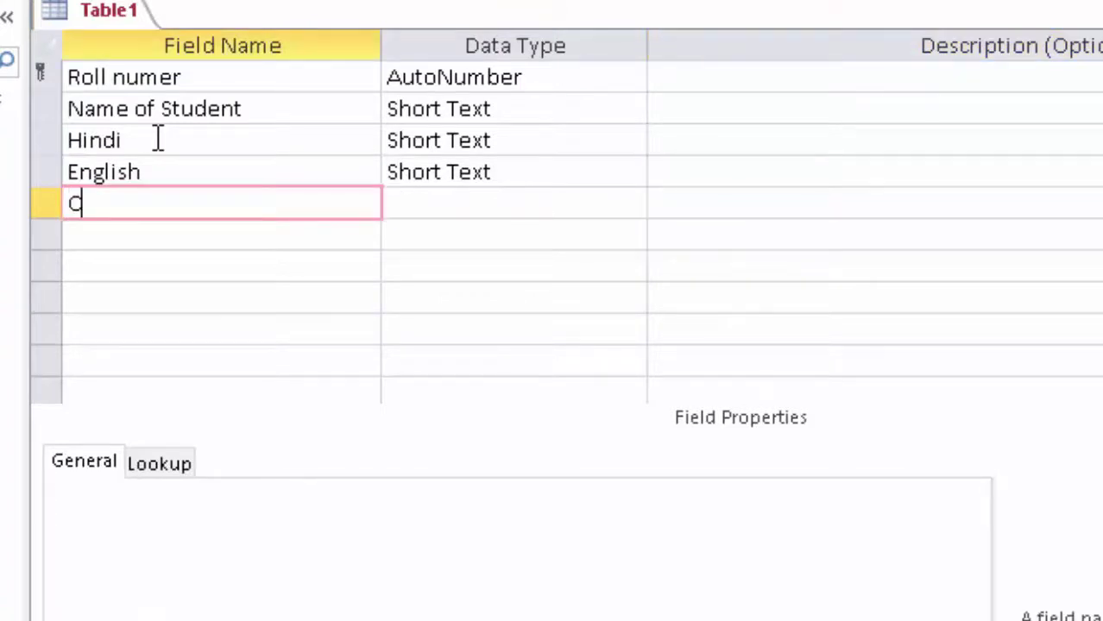
text(omputer)
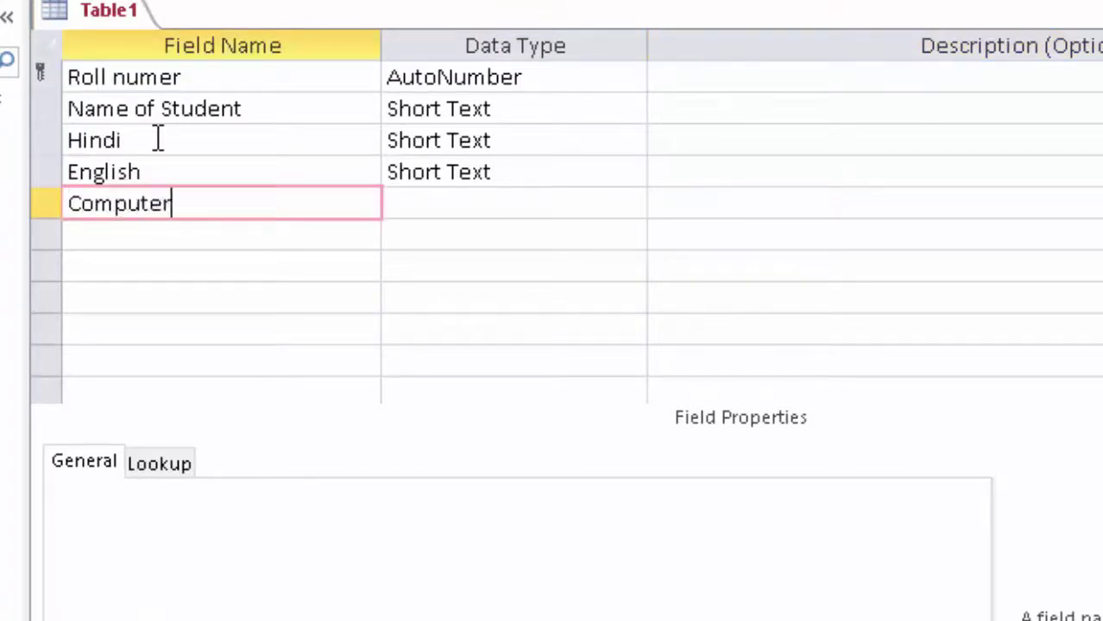
key(Tab)
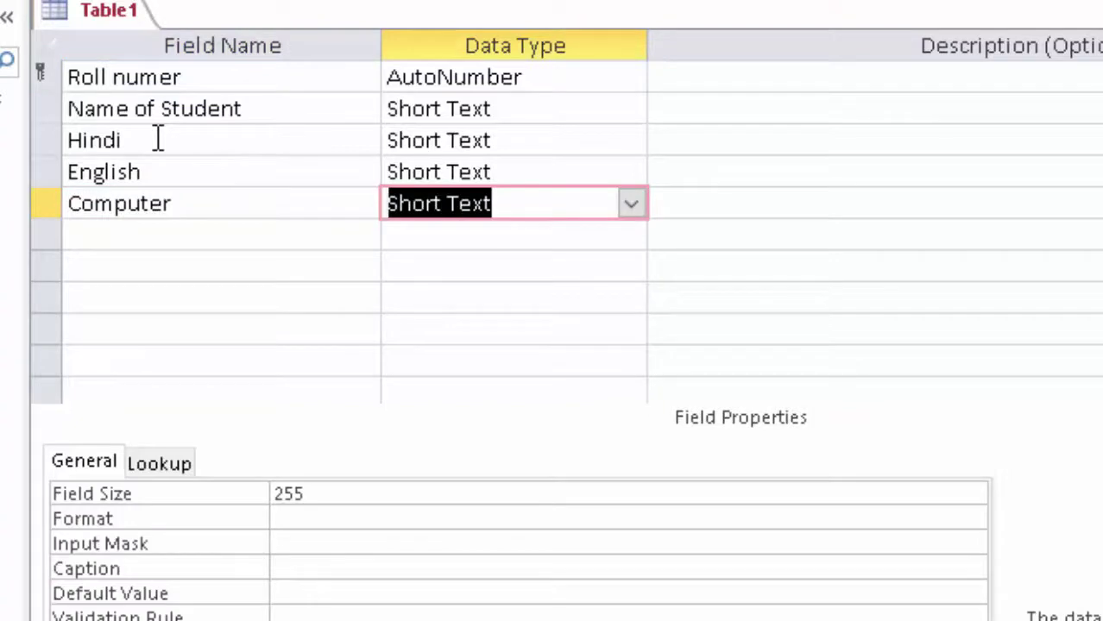
click(128, 238)
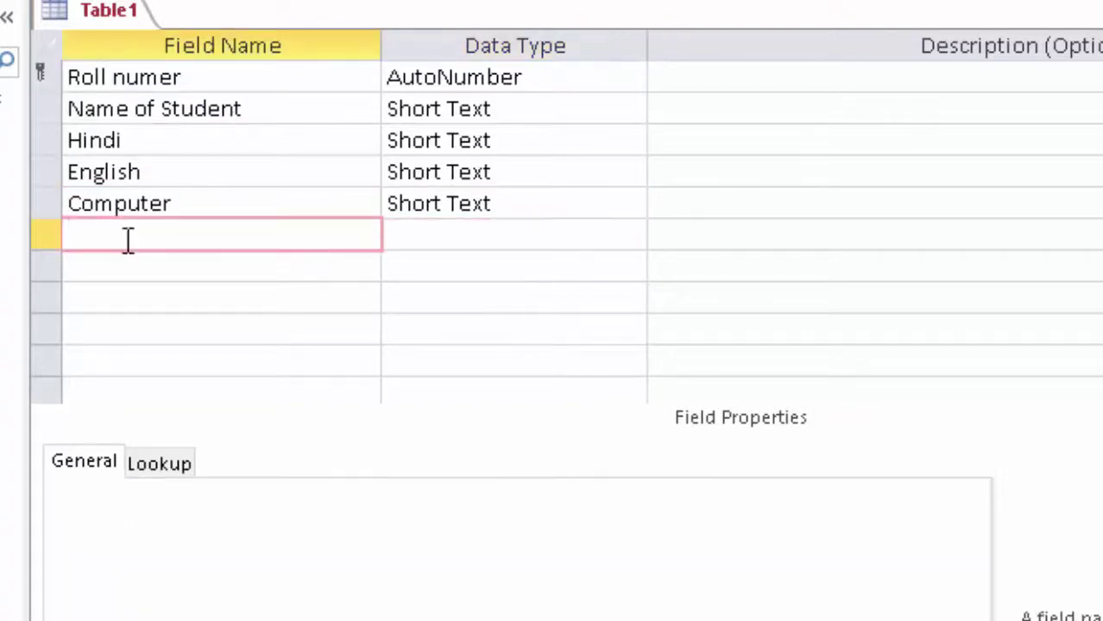
text(Tot)
text(al)
Add an Average field below Total, typed Number with Double field size.
key(Tab)
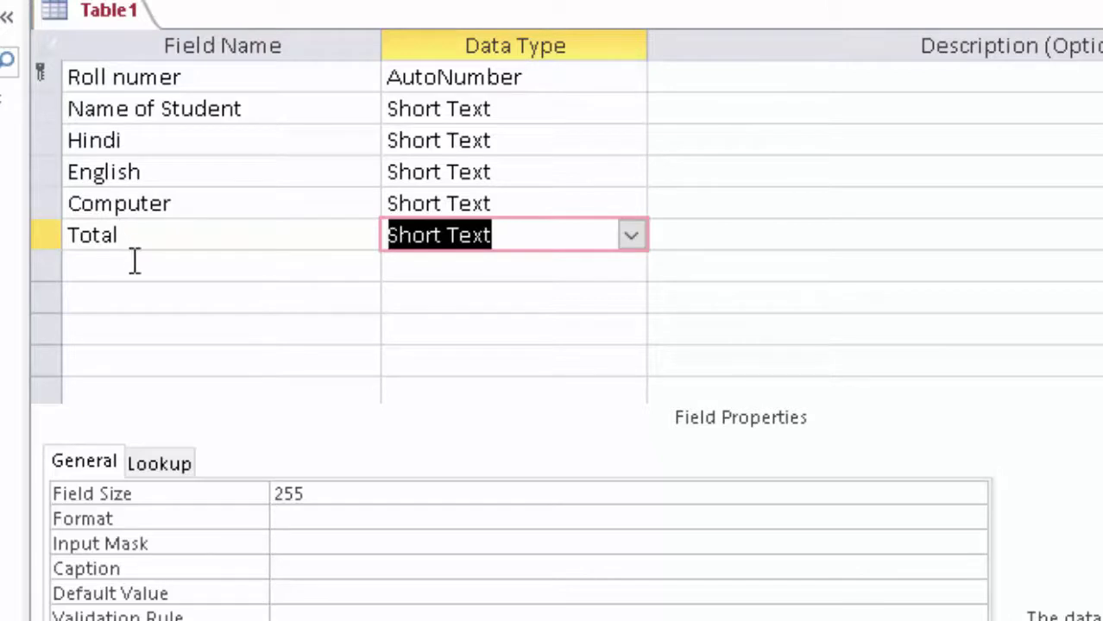
click(133, 260)
text(A)
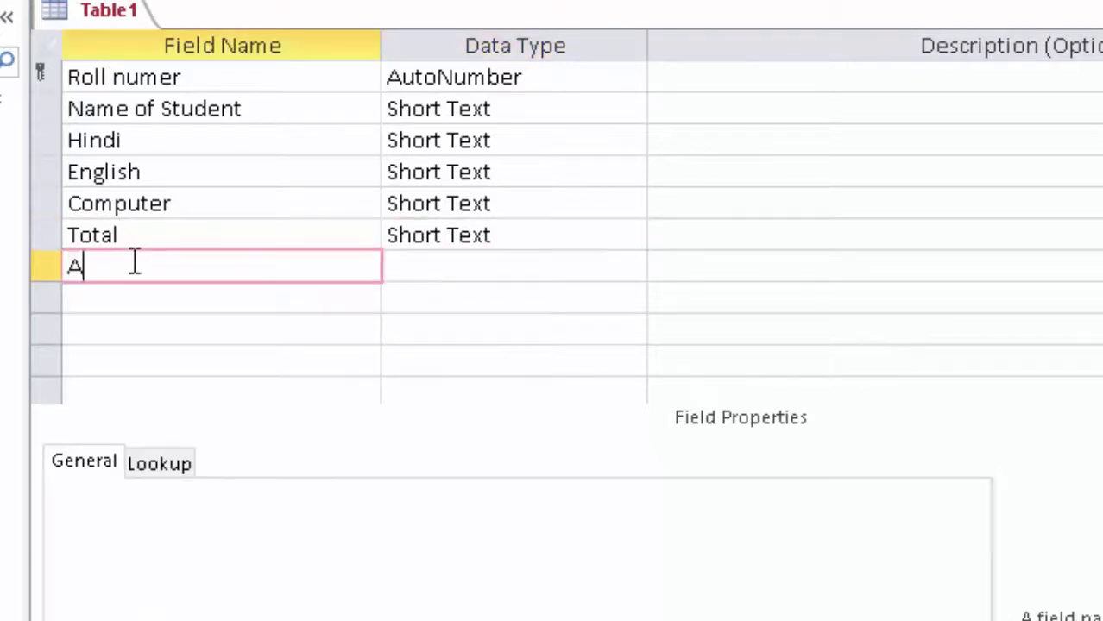
text(vera)
text(ge)
click(463, 269)
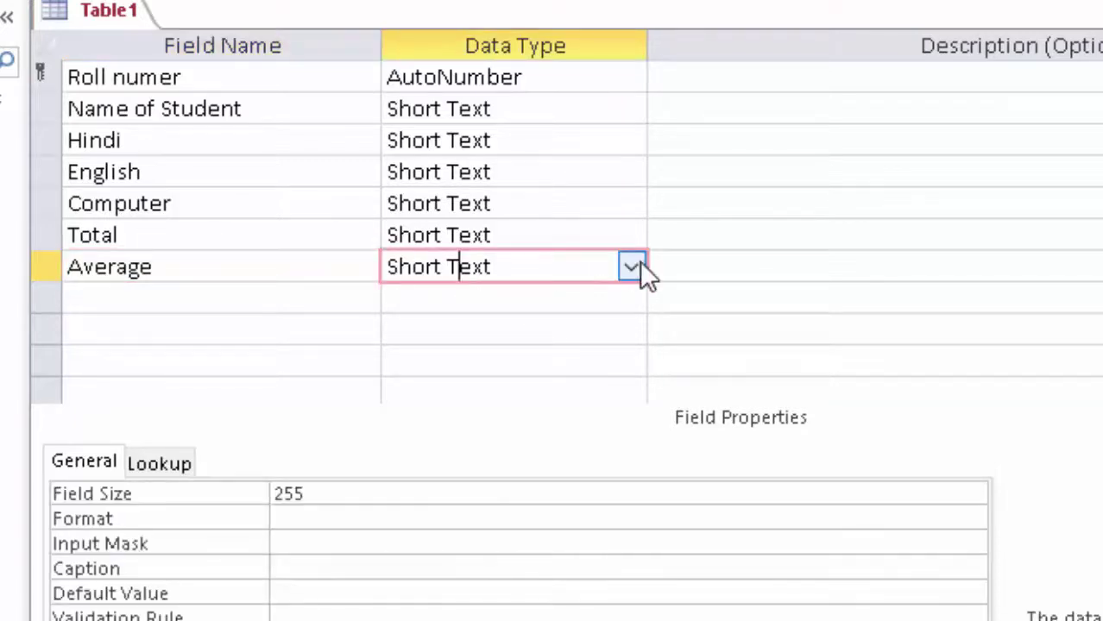
click(631, 268)
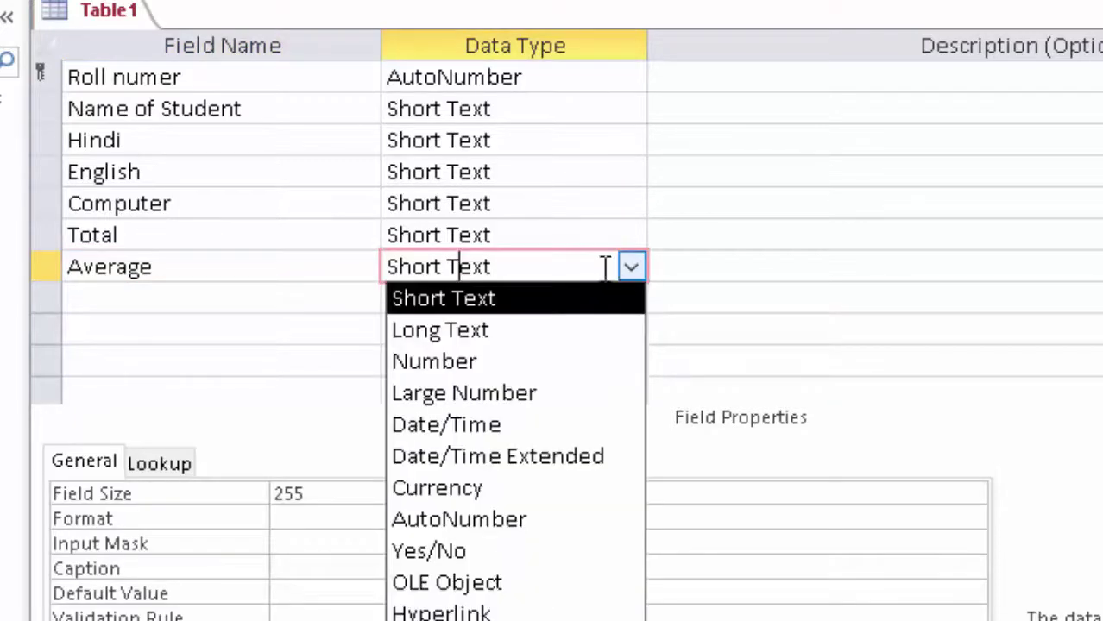
click(500, 365)
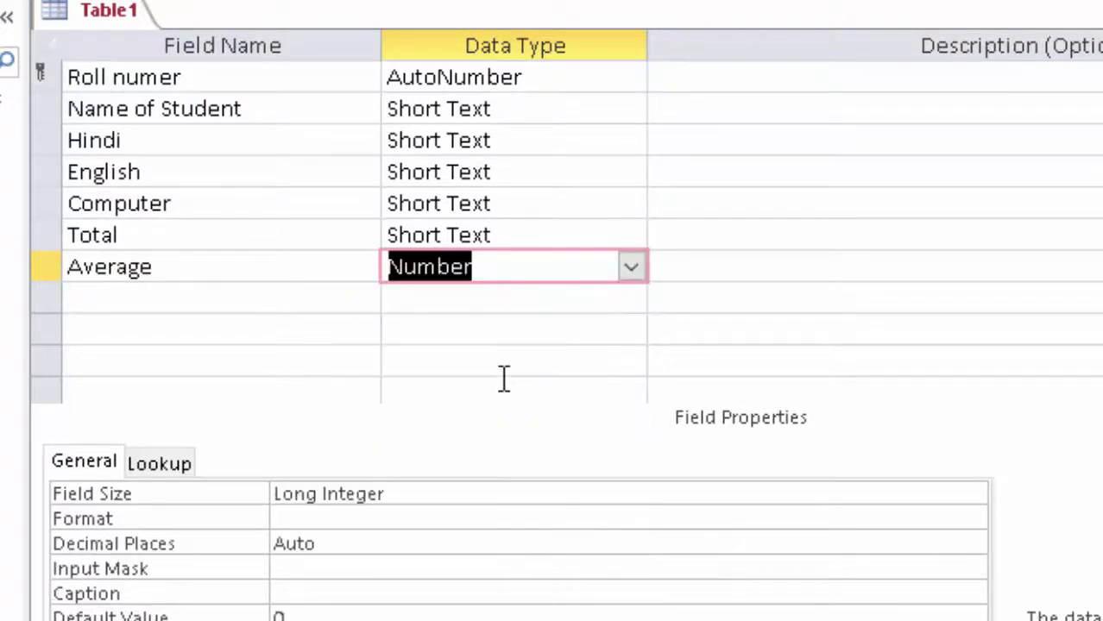
click(558, 498)
click(971, 496)
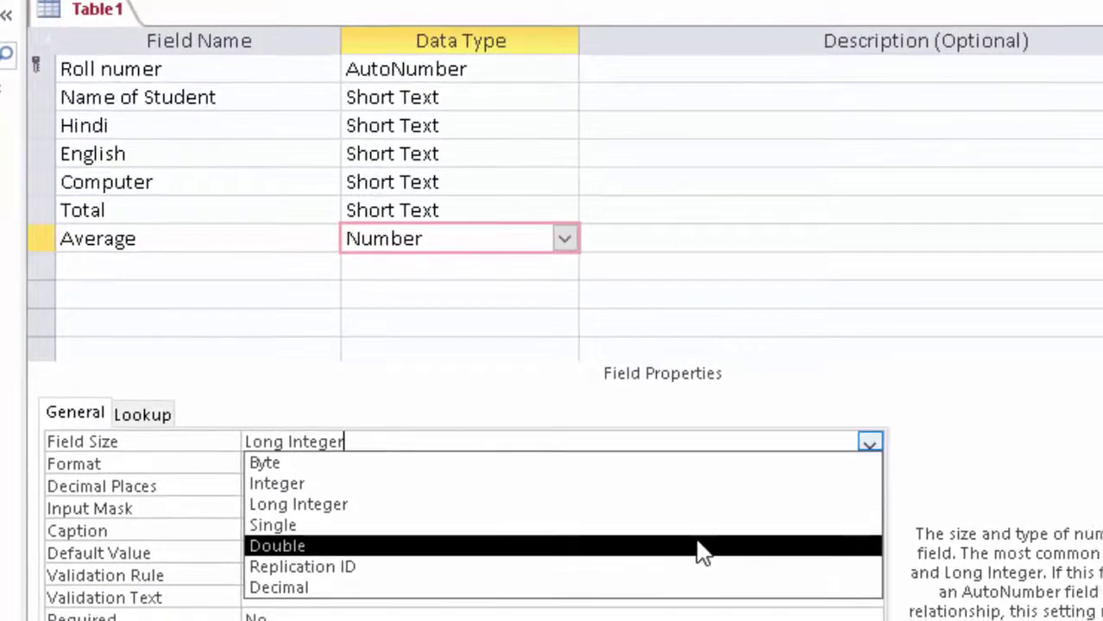
click(699, 547)
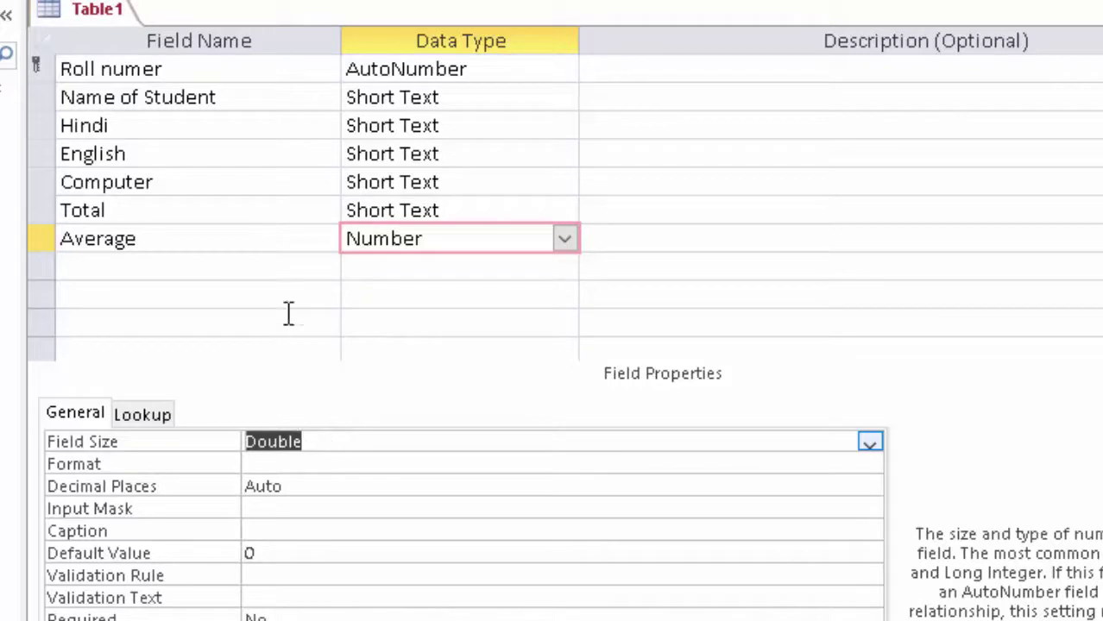
Change the data type of Total, Computer, English and Hindi from Short Text to Number.
click(526, 211)
click(565, 211)
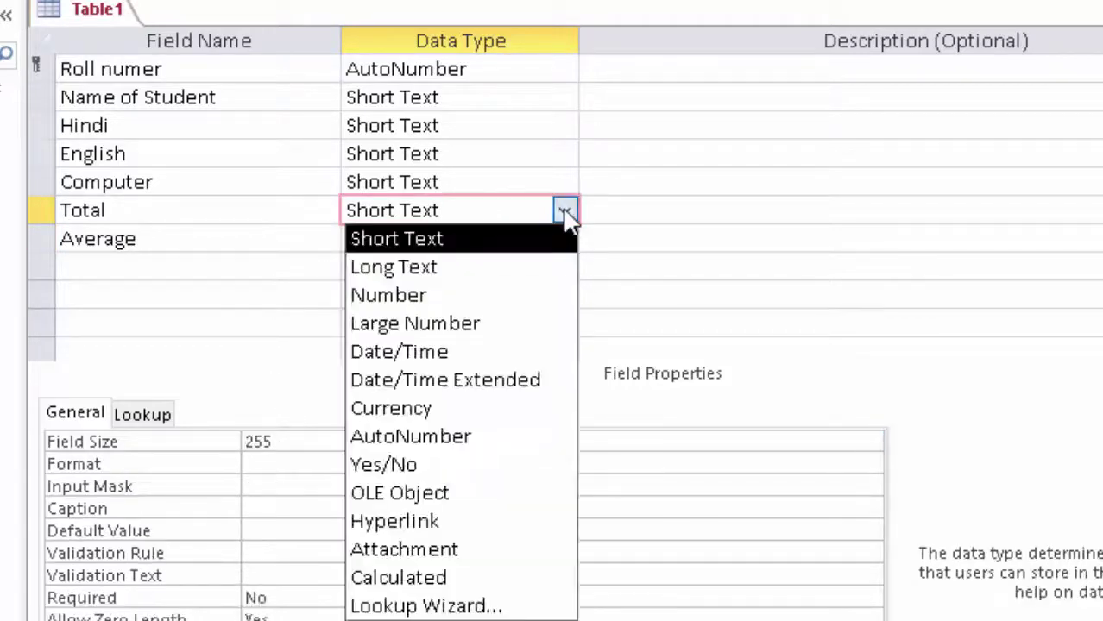
click(457, 295)
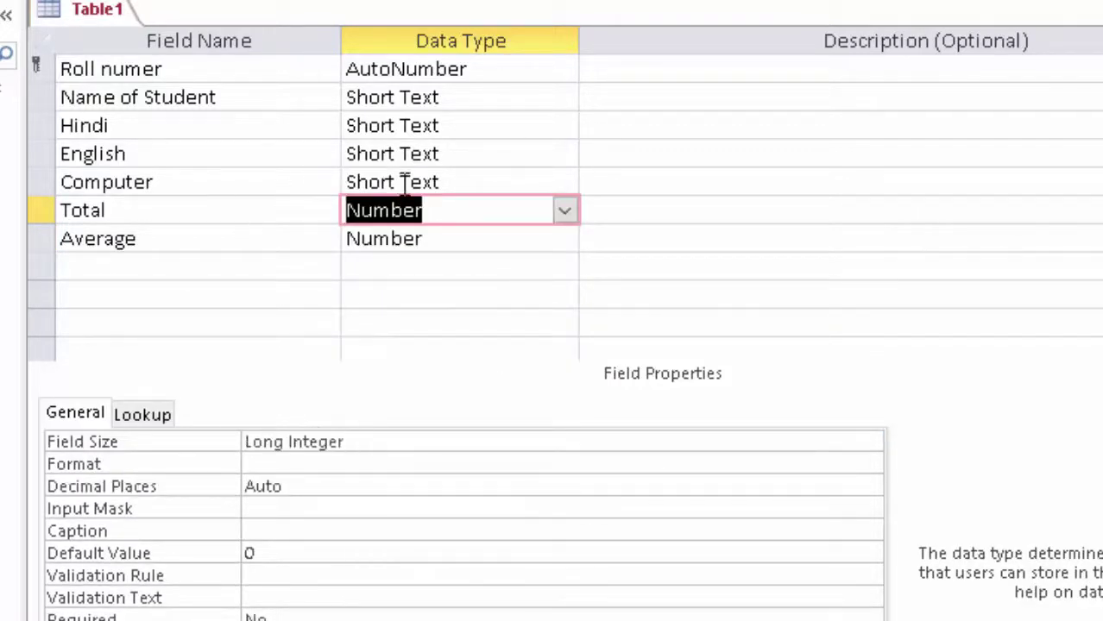
click(483, 183)
click(564, 183)
click(466, 264)
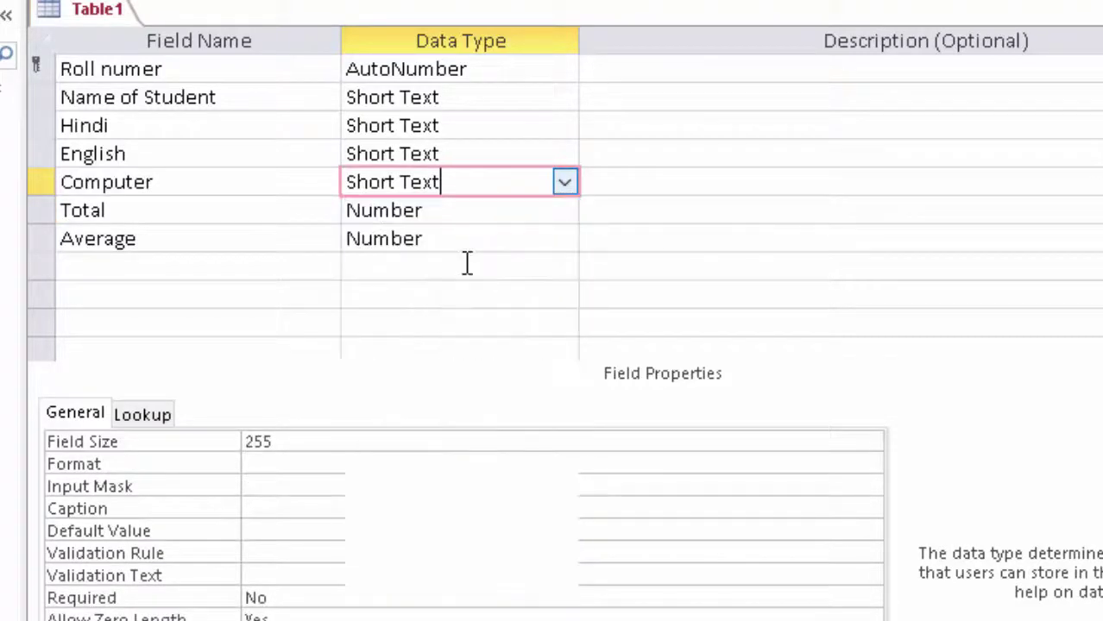
click(542, 155)
click(564, 154)
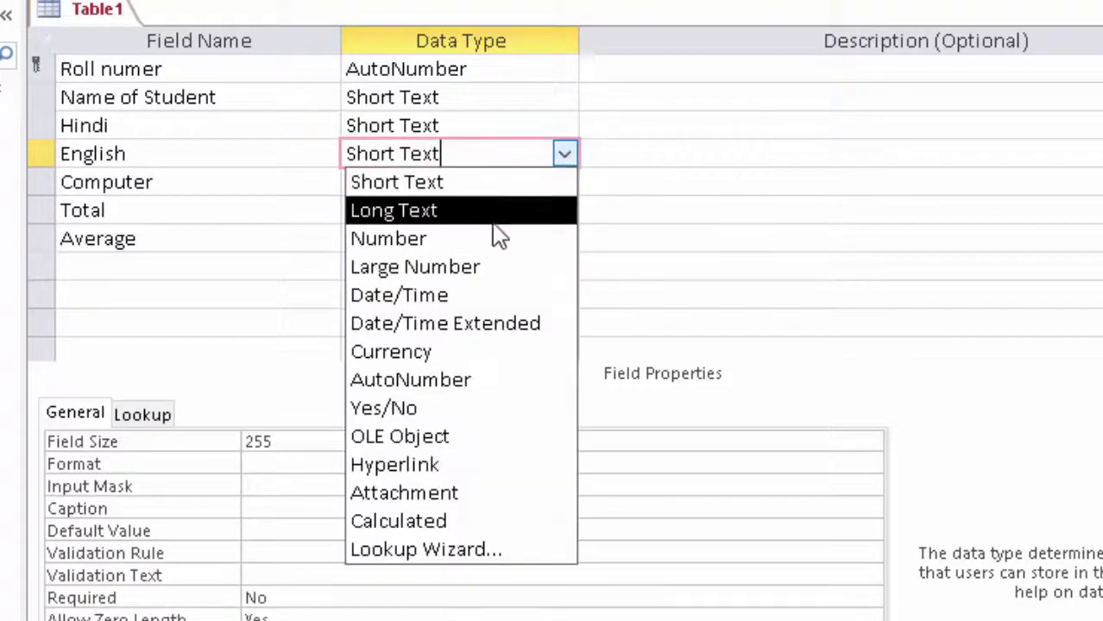
click(490, 237)
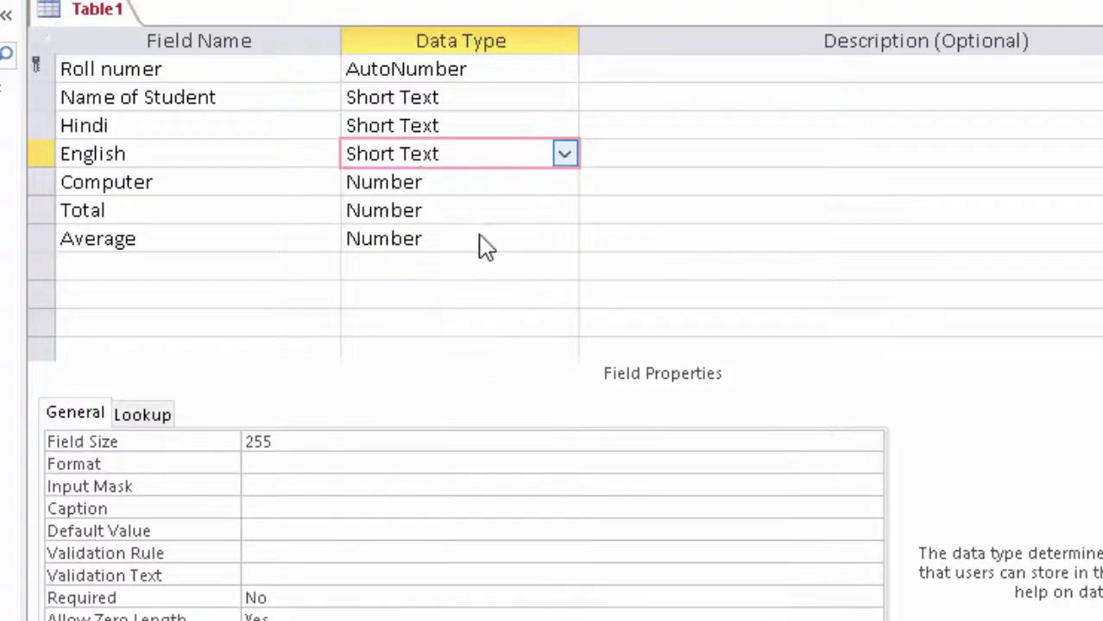
click(508, 126)
click(563, 127)
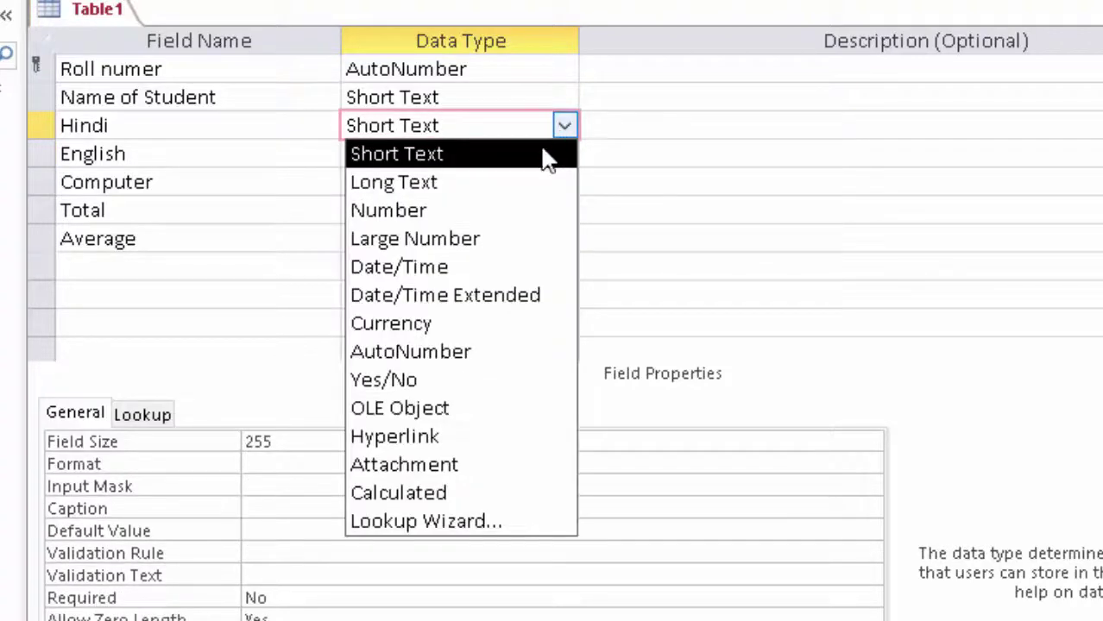
click(485, 209)
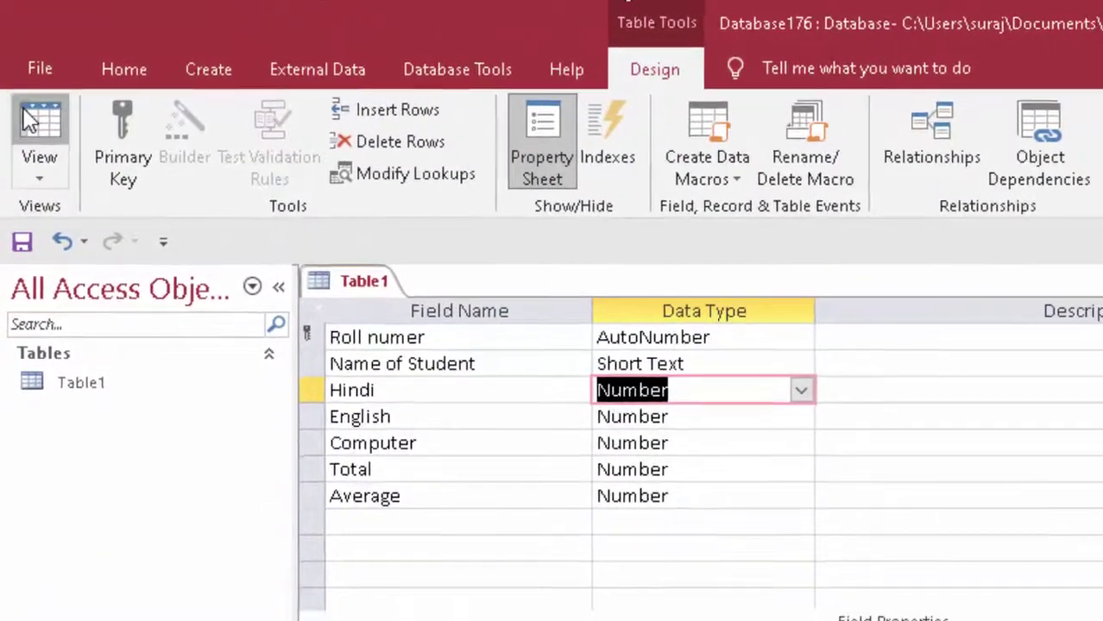
Save Table1, switch to Datasheet View and autofit the Name of Student column.
click(29, 120)
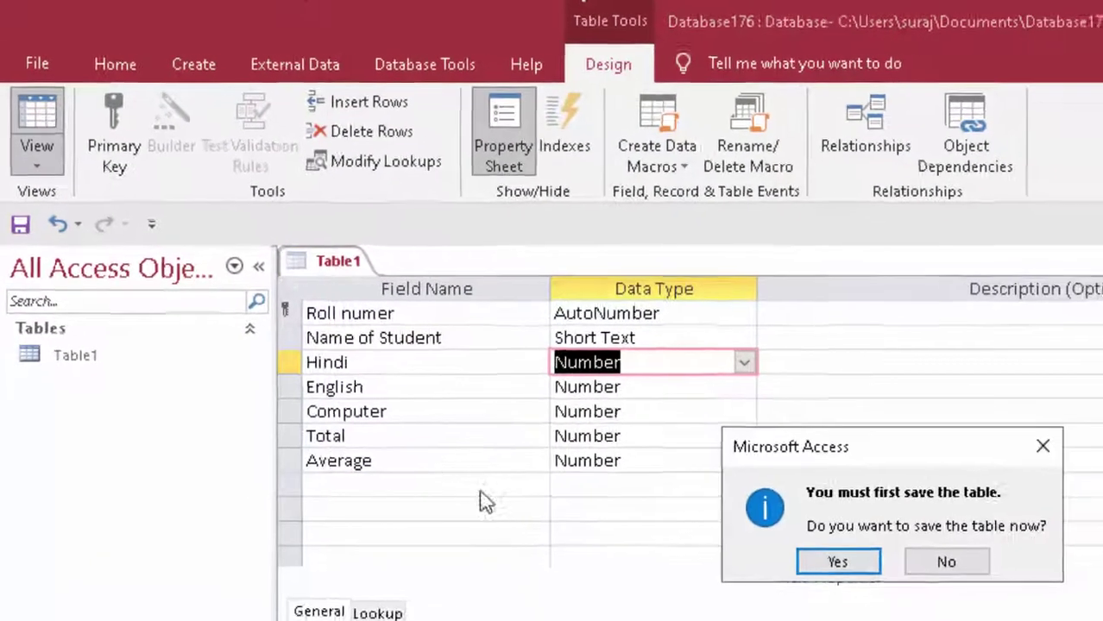
click(831, 570)
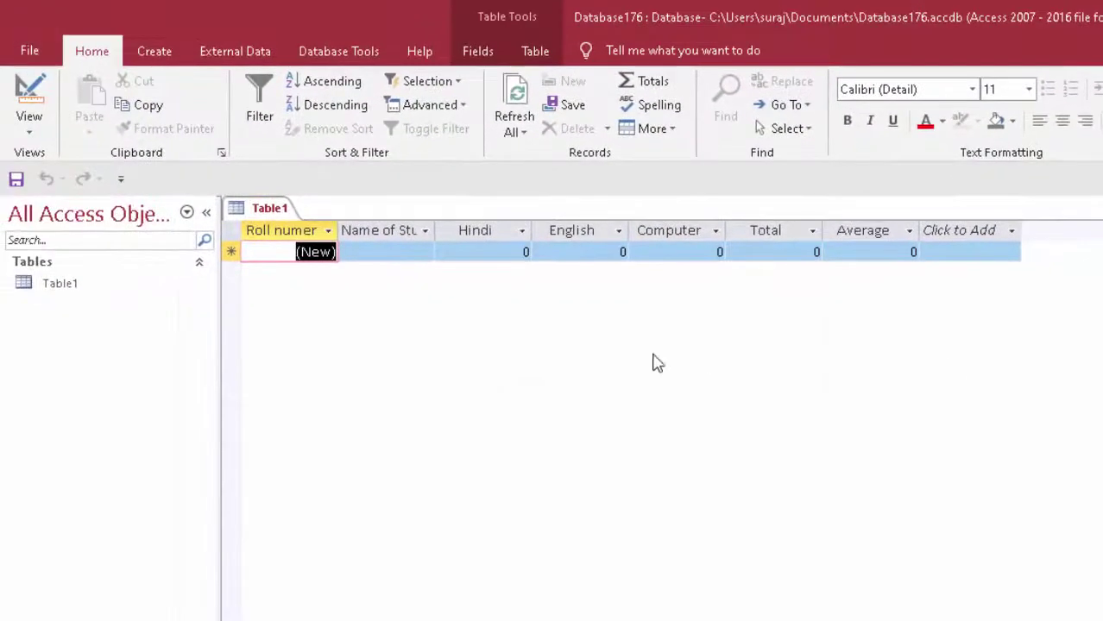
double_click(436, 230)
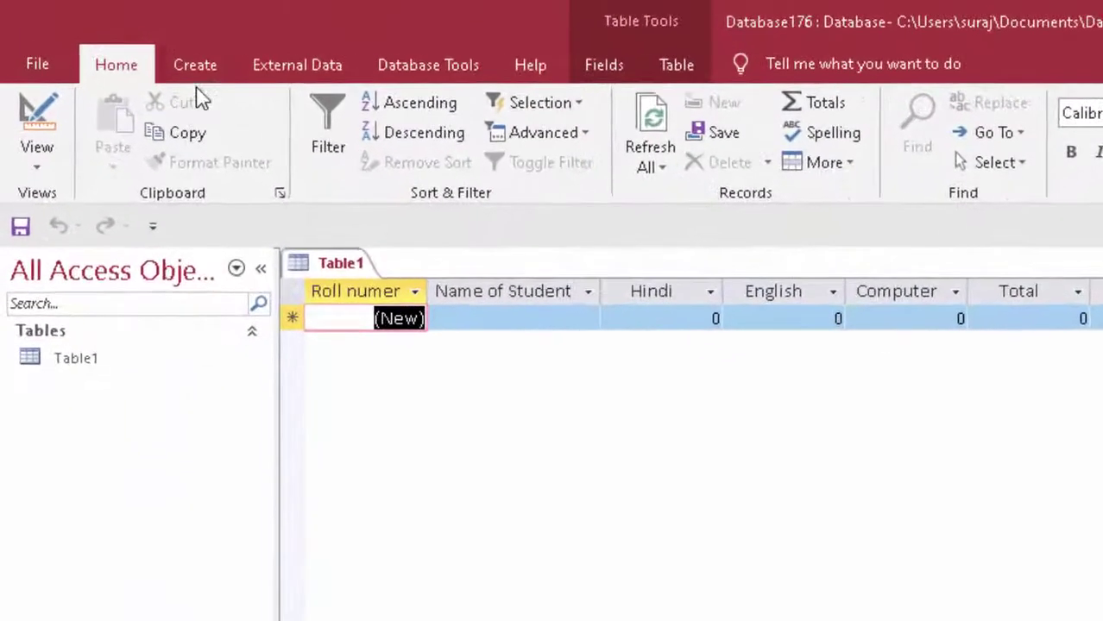
Start a Query Design on Table1 and place the Total field in the grid.
click(183, 62)
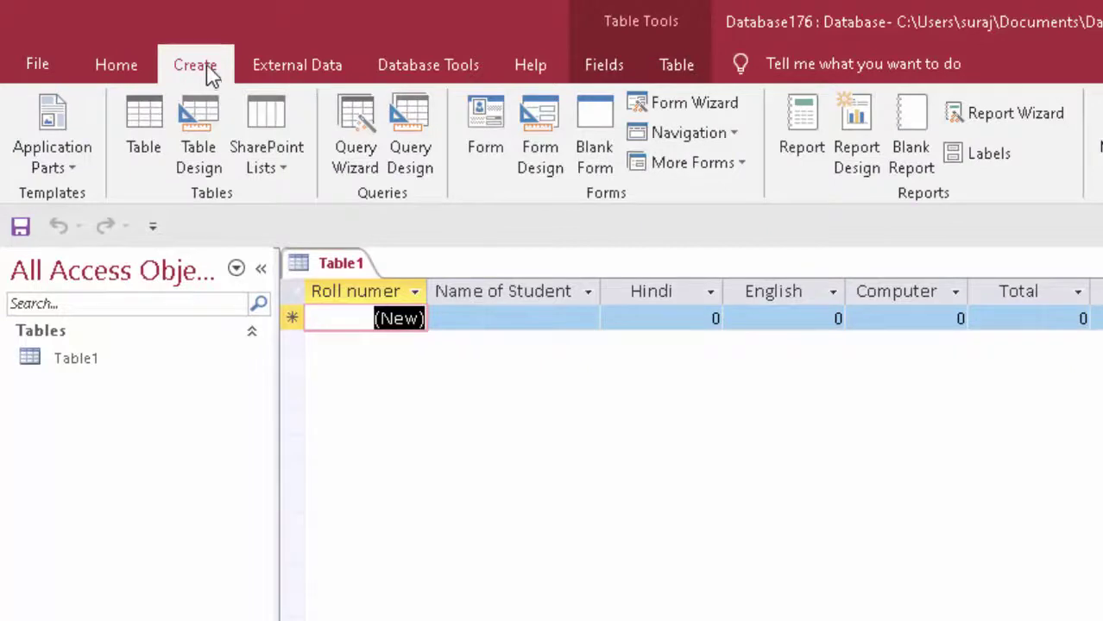
click(410, 117)
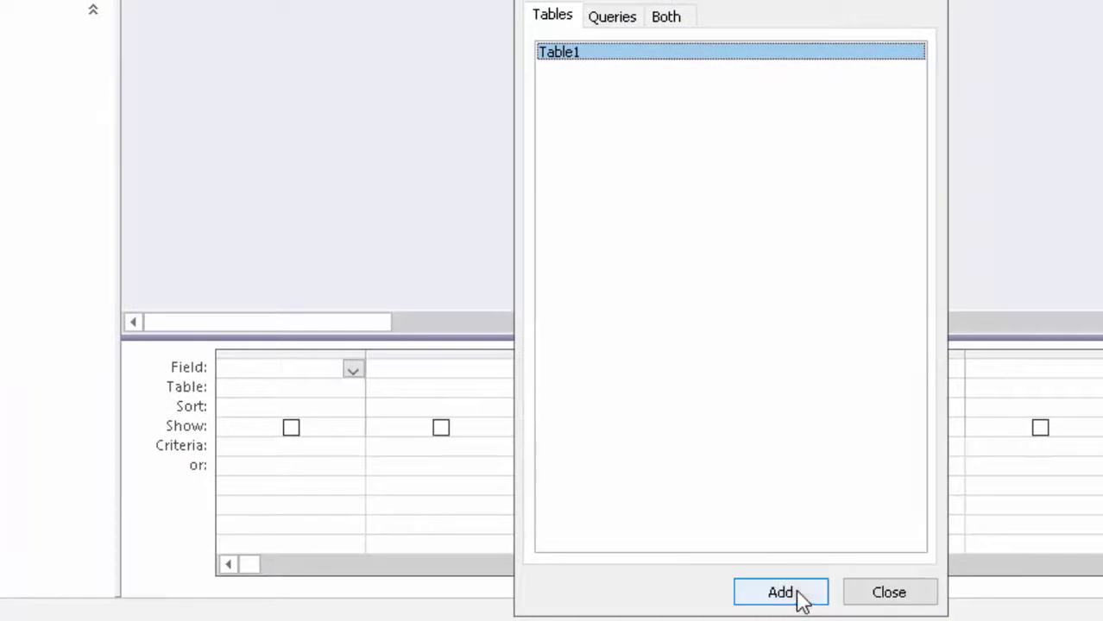
click(781, 593)
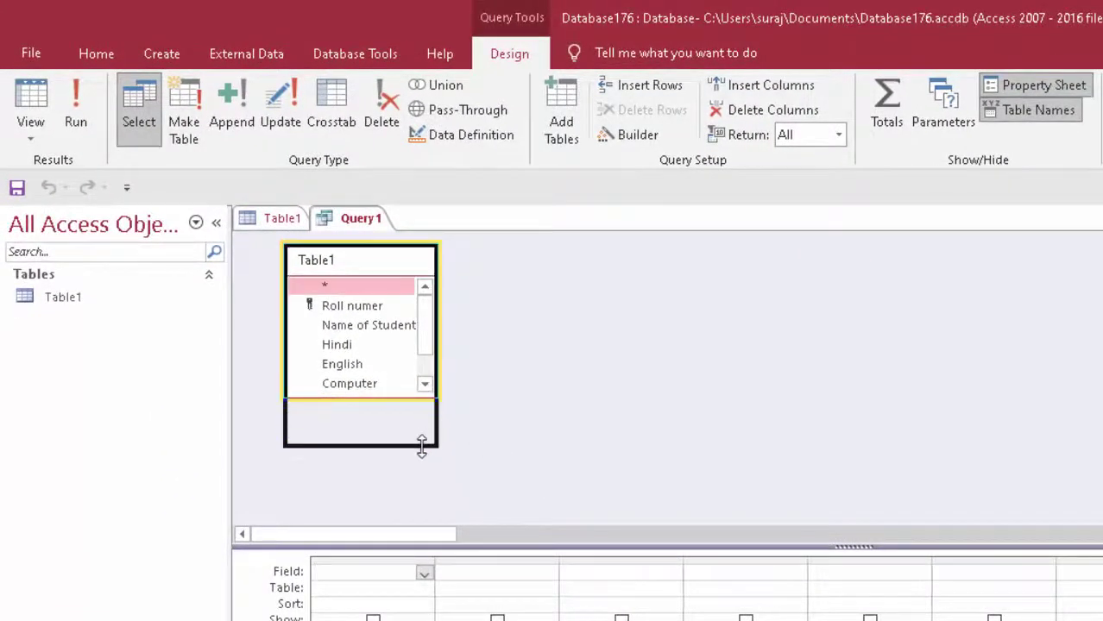
drag(430, 395, 421, 448)
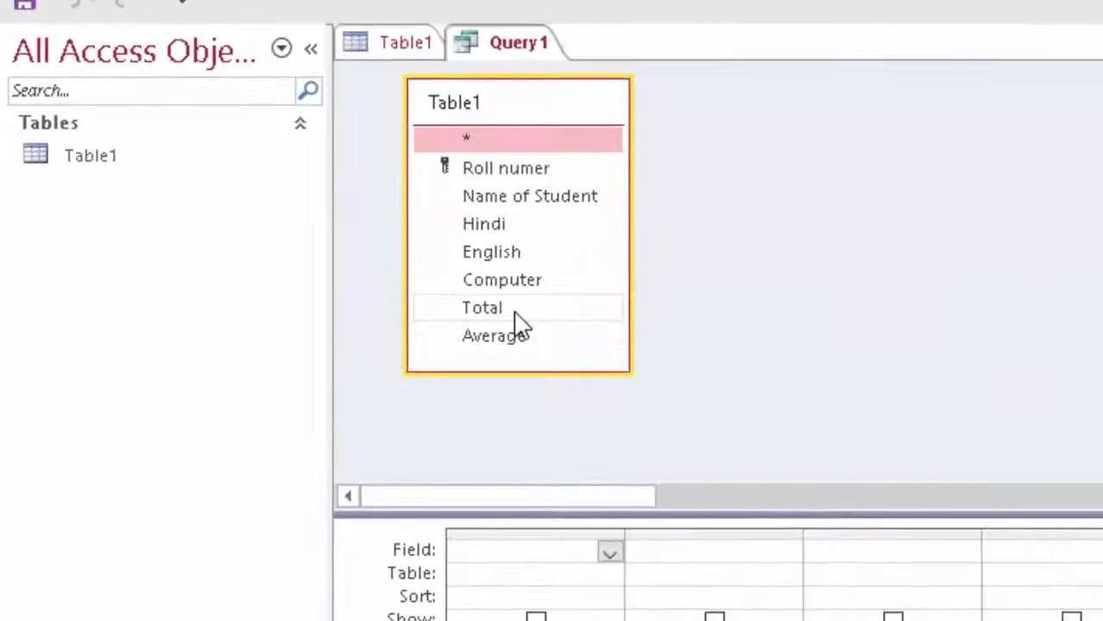
double_click(359, 404)
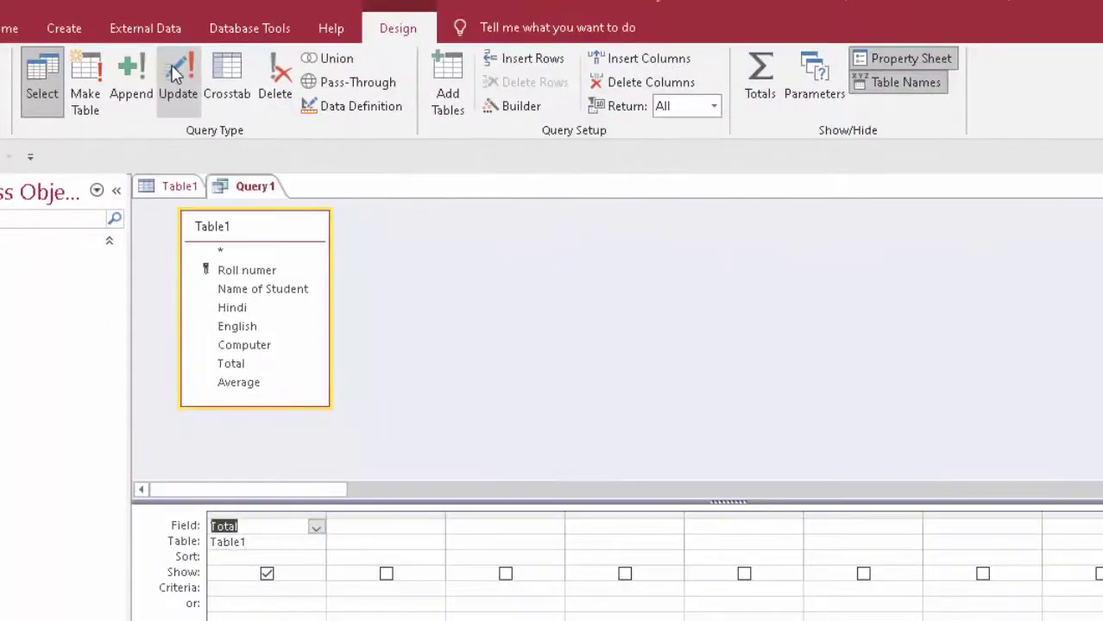
Make it an update query with Total's Update To set to [Hindi]+[English]+[Computer].
click(175, 75)
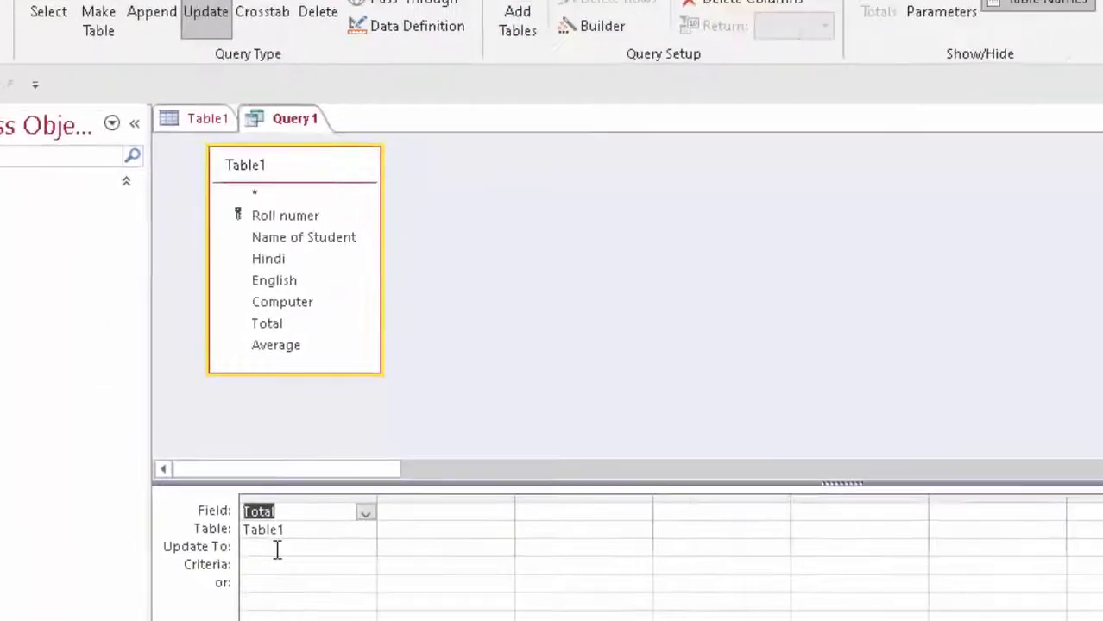
click(239, 559)
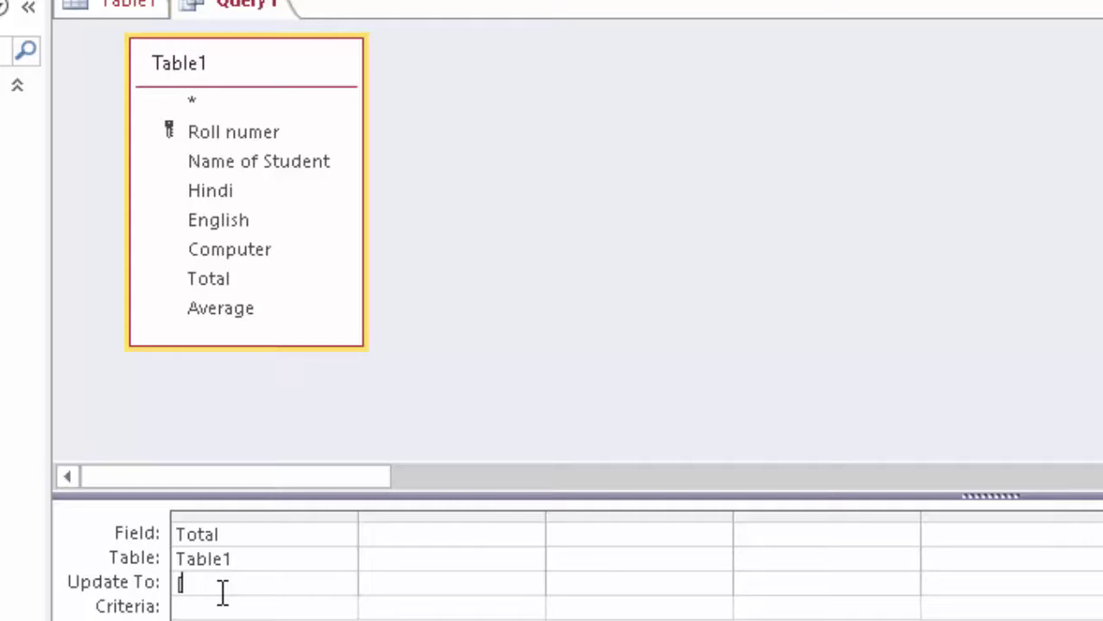
text(Hi)
text(ndi)
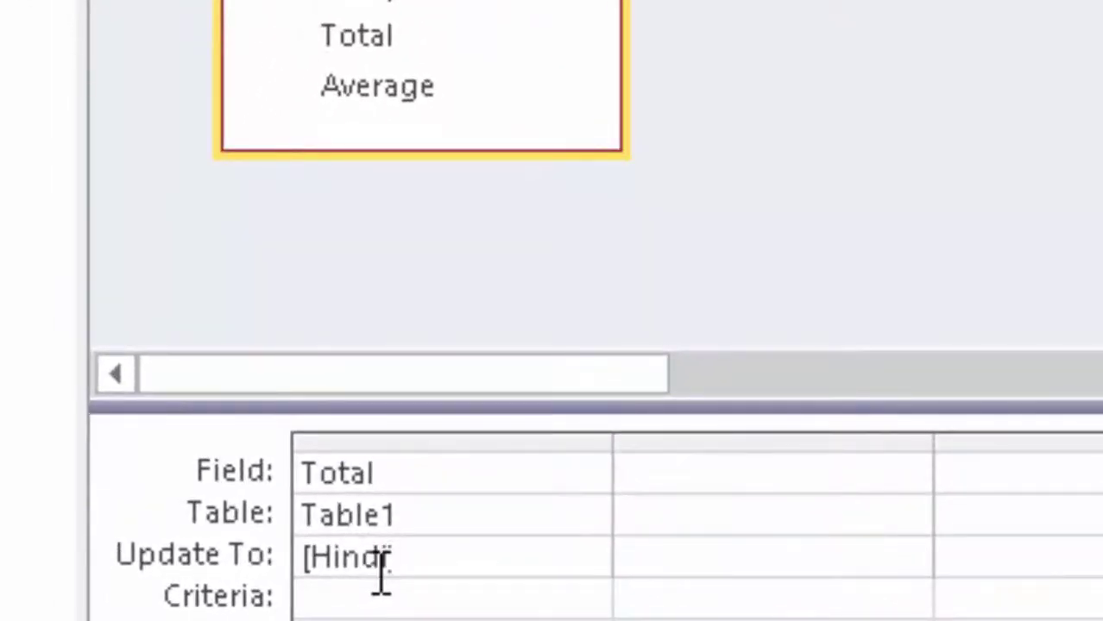
text(])
text(+)
text([En)
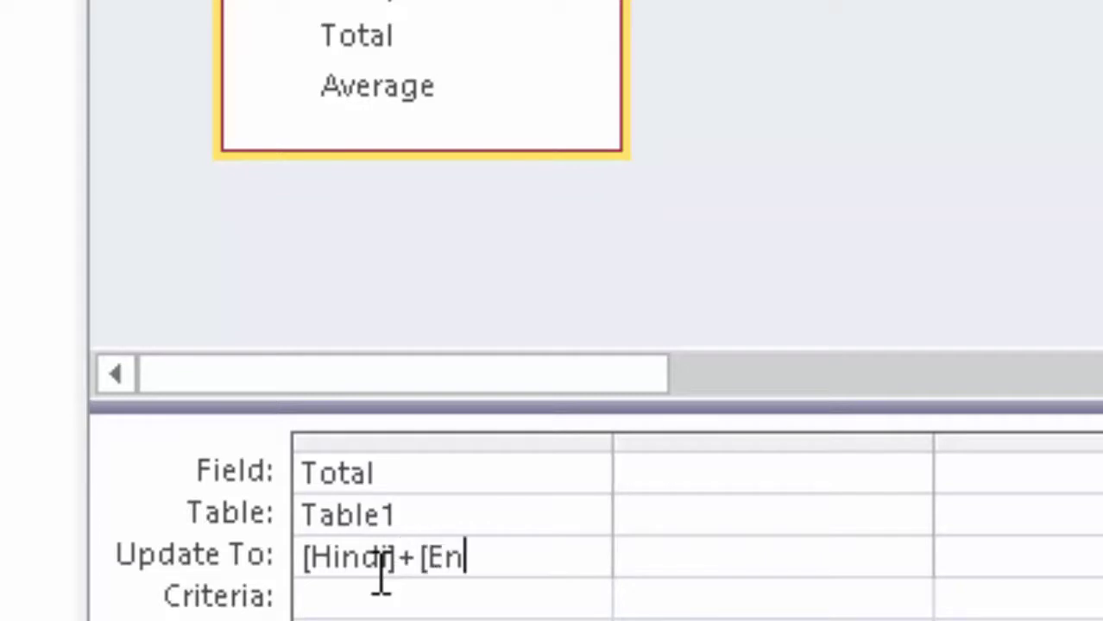
text(glis)
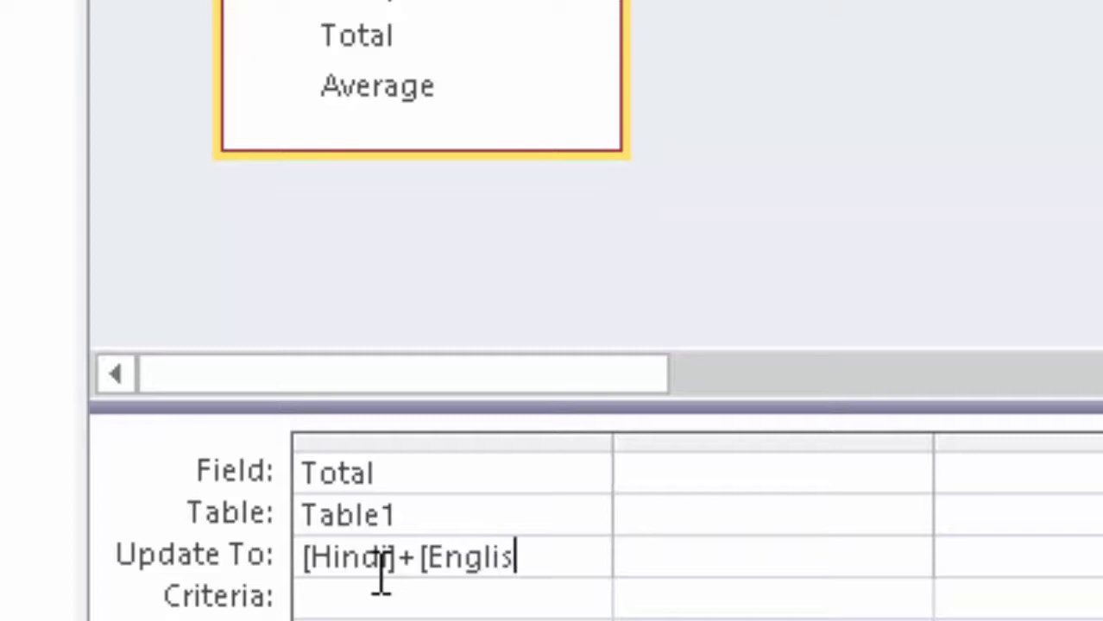
text(h])
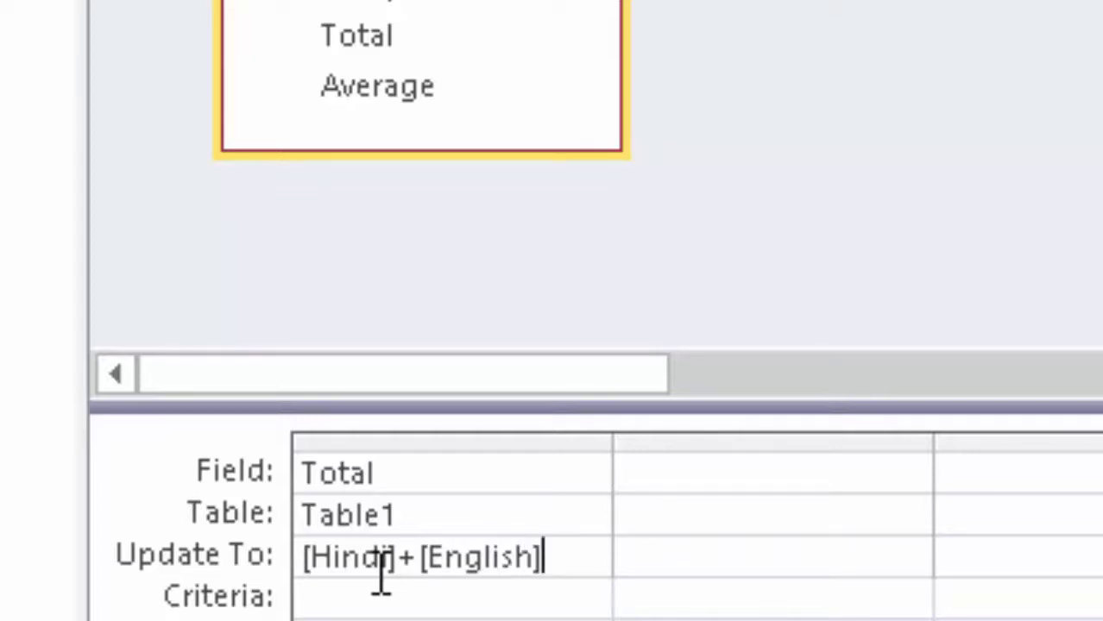
text(+)
text([C)
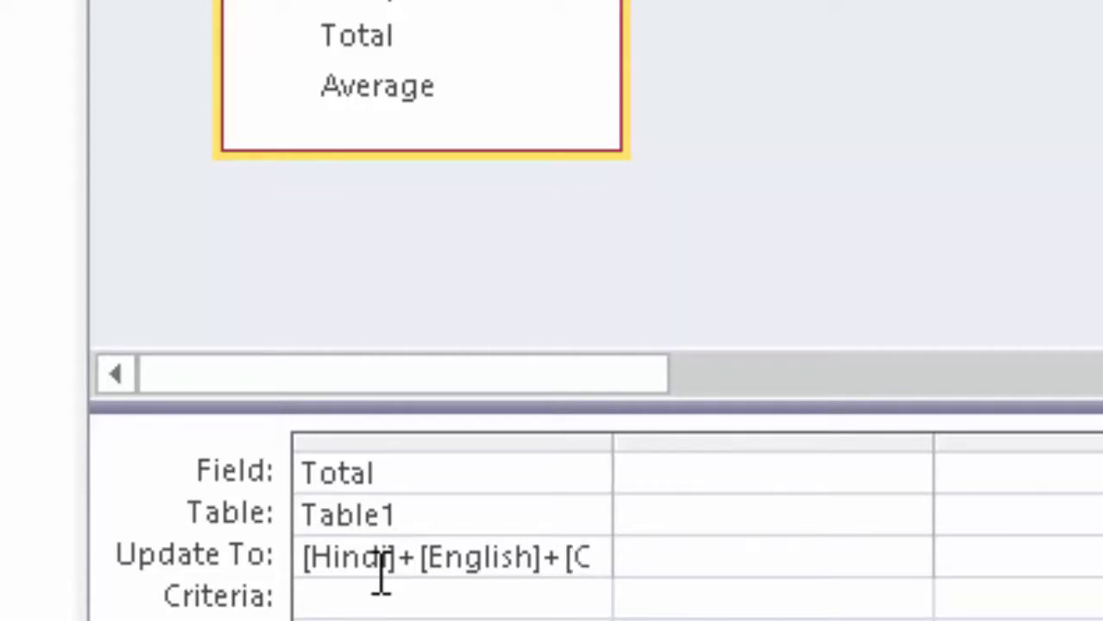
text(omputer)
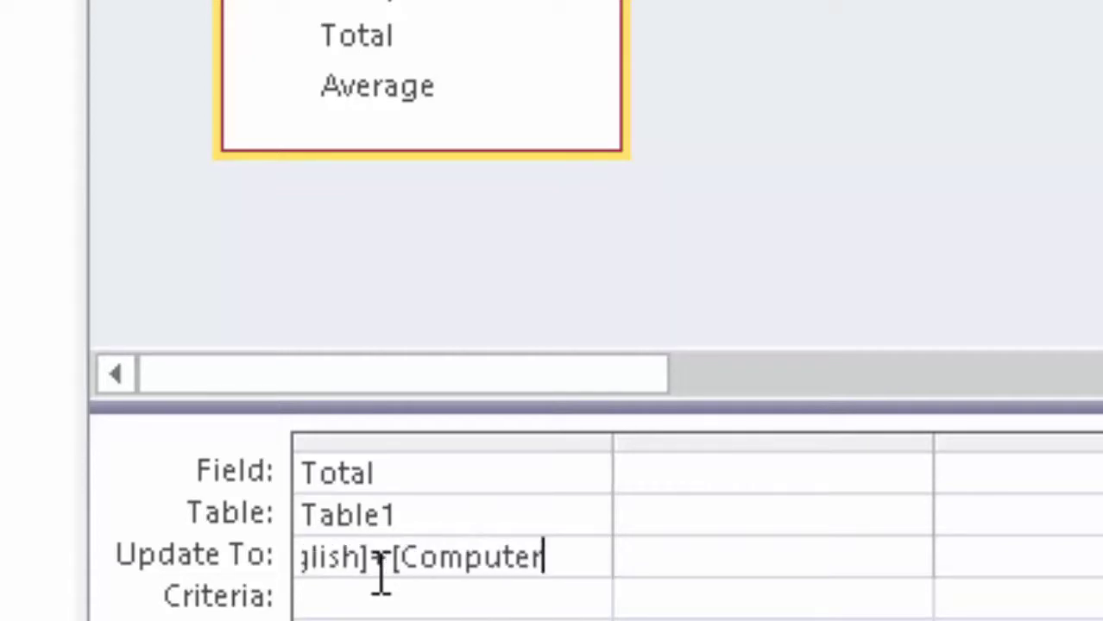
text(])
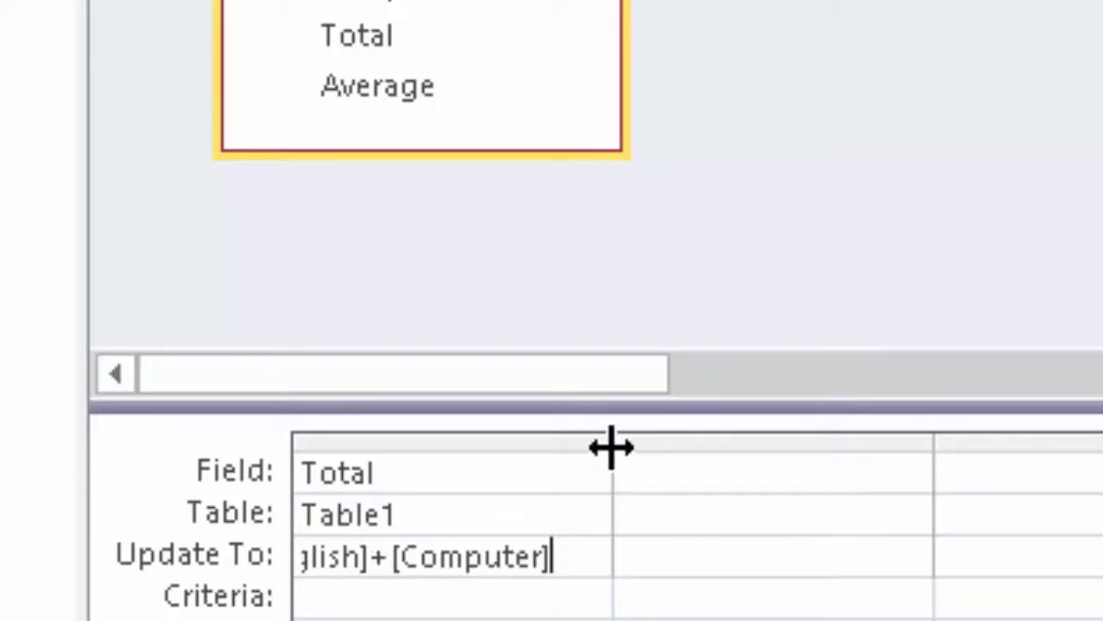
drag(610, 445, 889, 613)
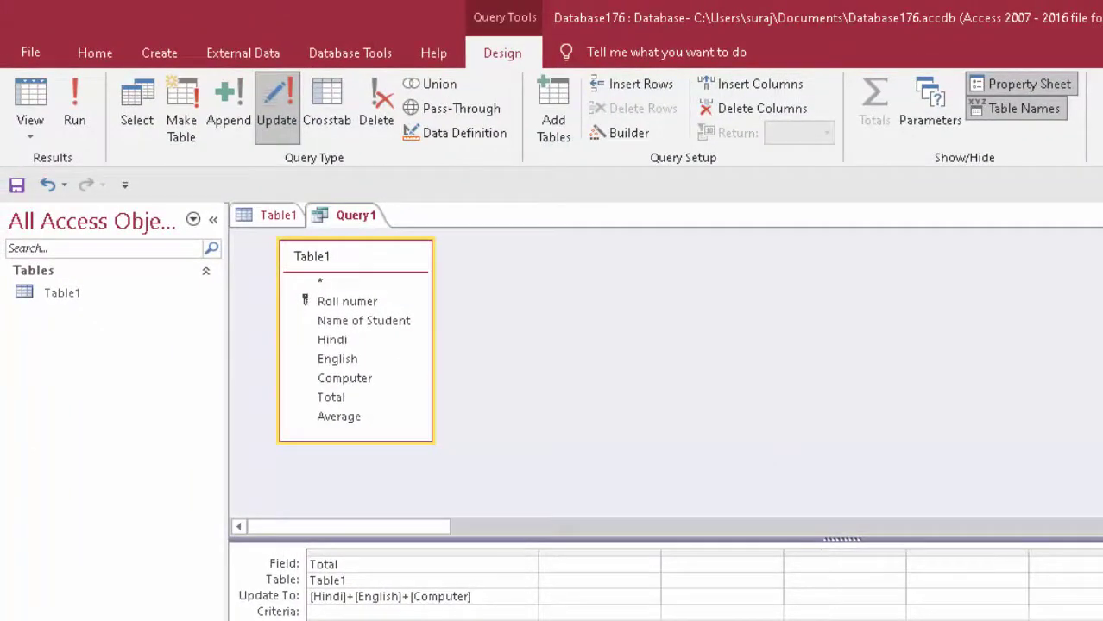
Close the query and save it under the name 'Add'.
key(ctrl+w)
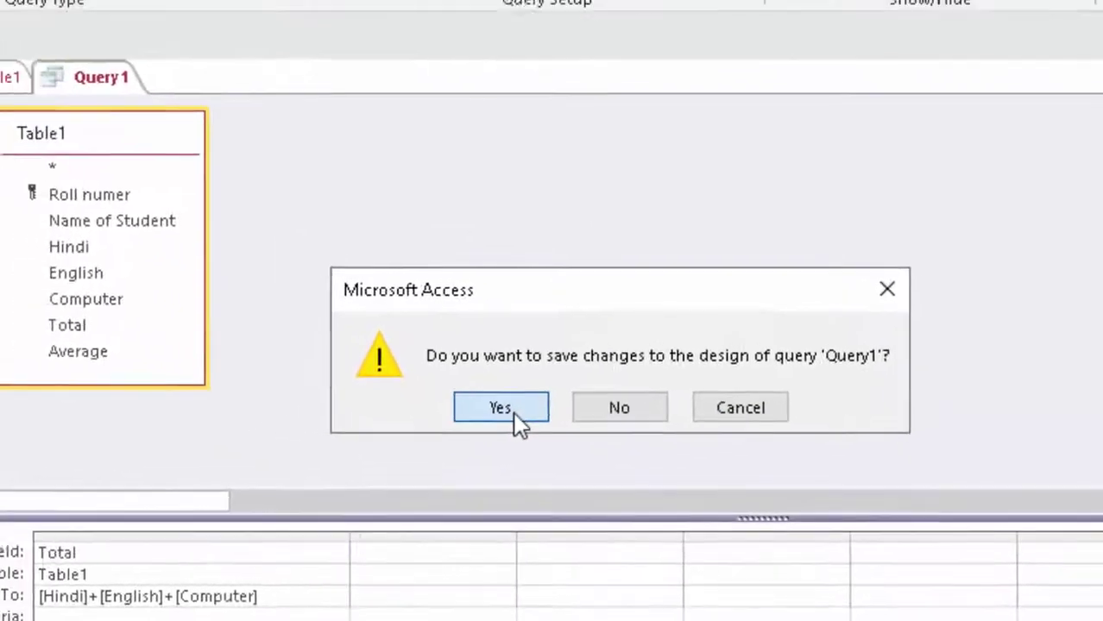
click(362, 354)
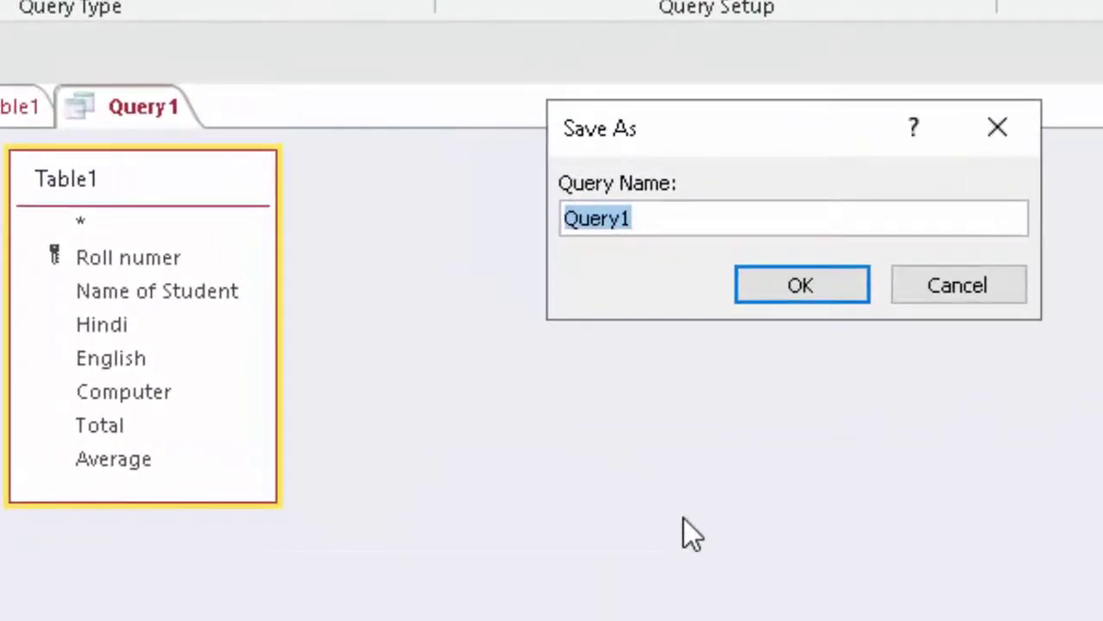
key(BackSpace)
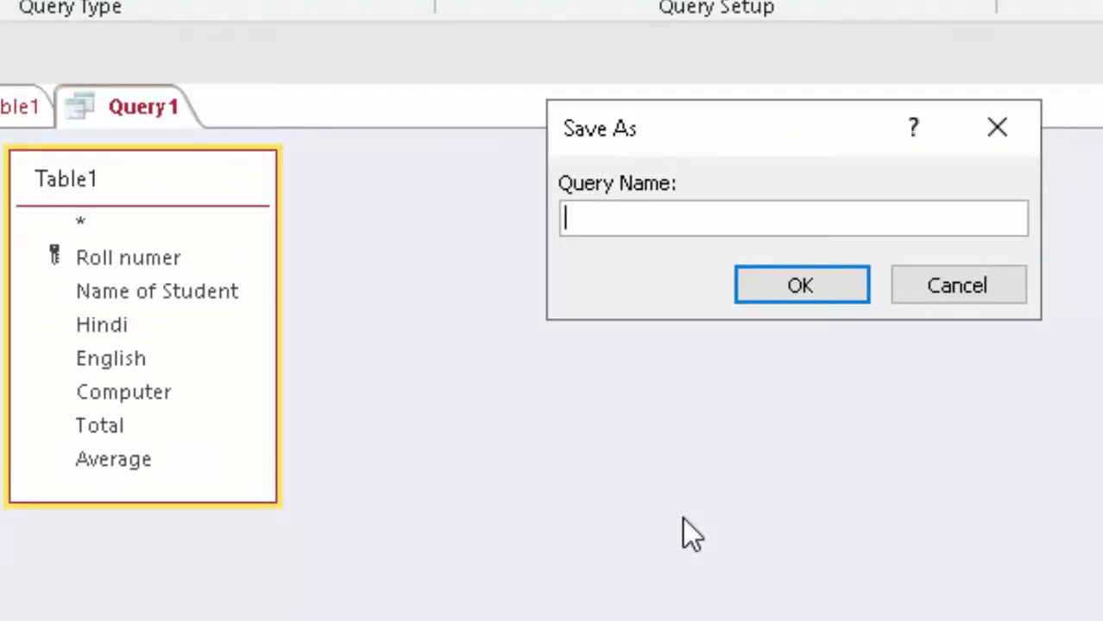
text(Add)
key(Return)
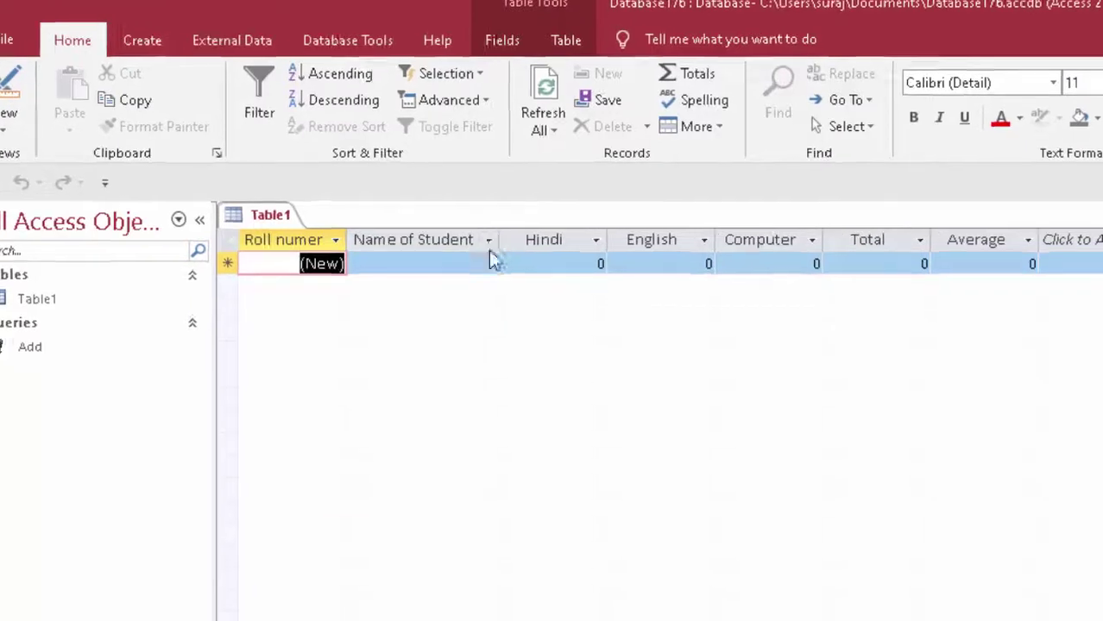
Rename the 'Roll numer' field to 'Roll number' in Design View and save the table.
click(362, 220)
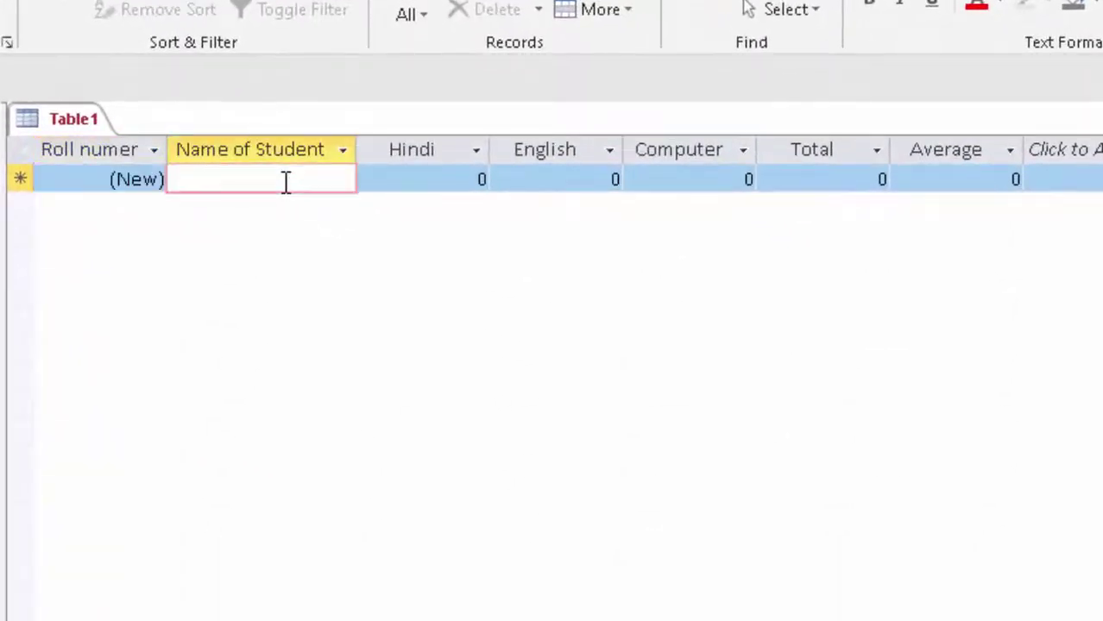
drag(167, 149, 170, 149)
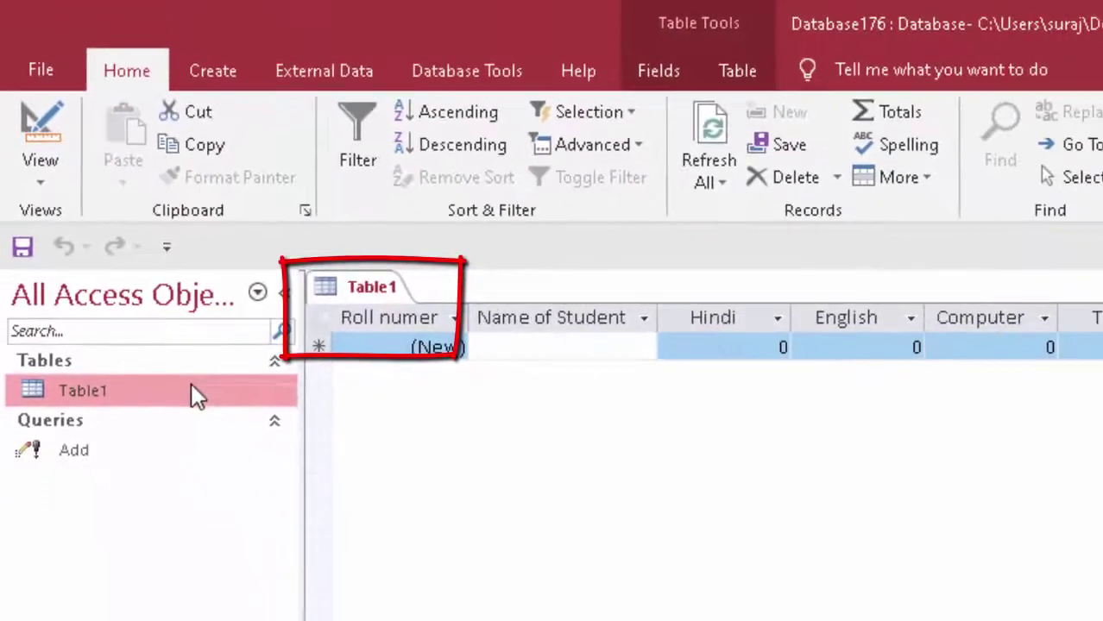
right_click(193, 388)
click(243, 435)
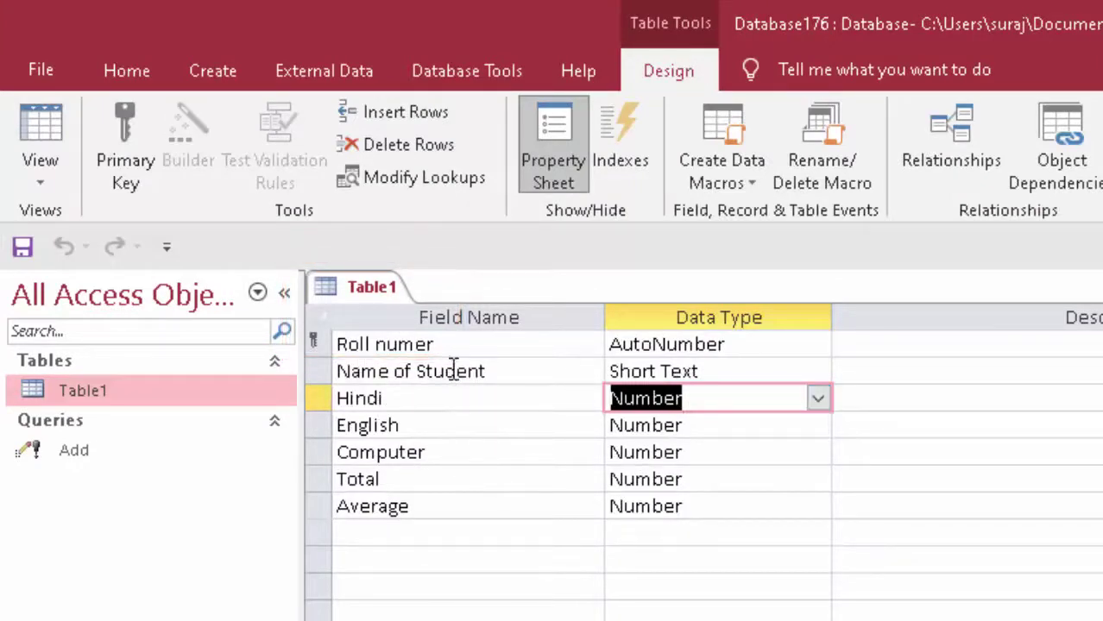
click(439, 344)
click(438, 344)
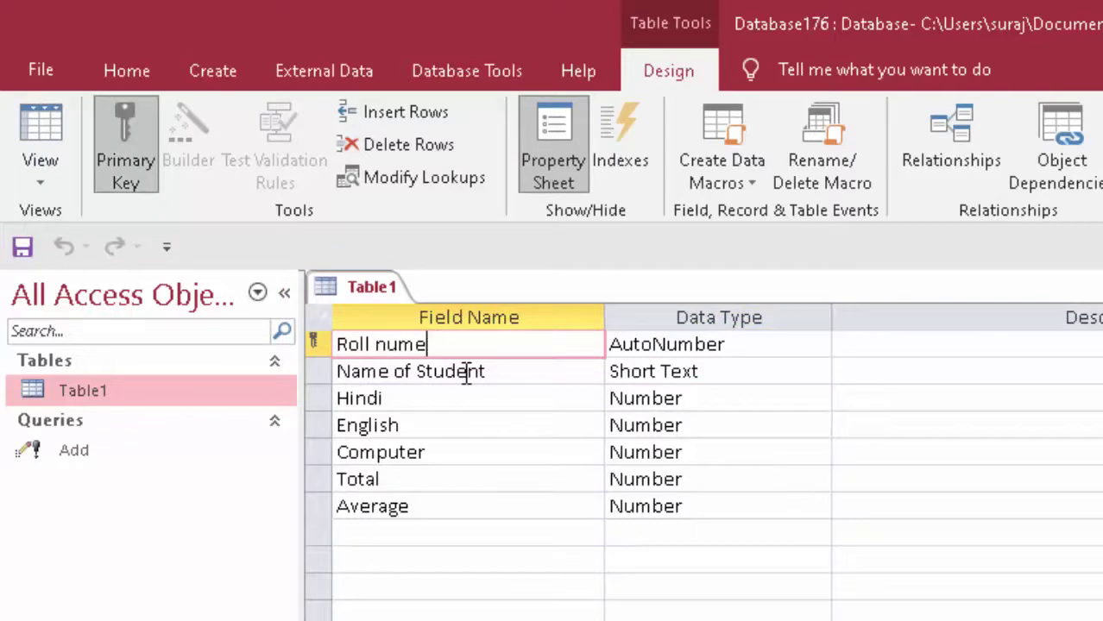
text(ber)
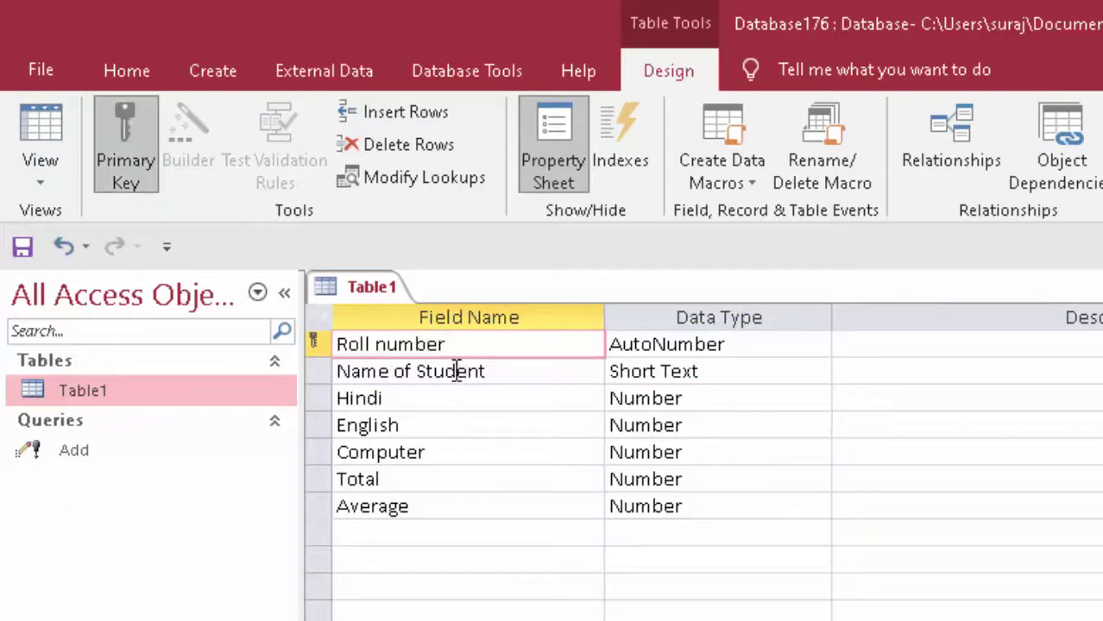
click(26, 134)
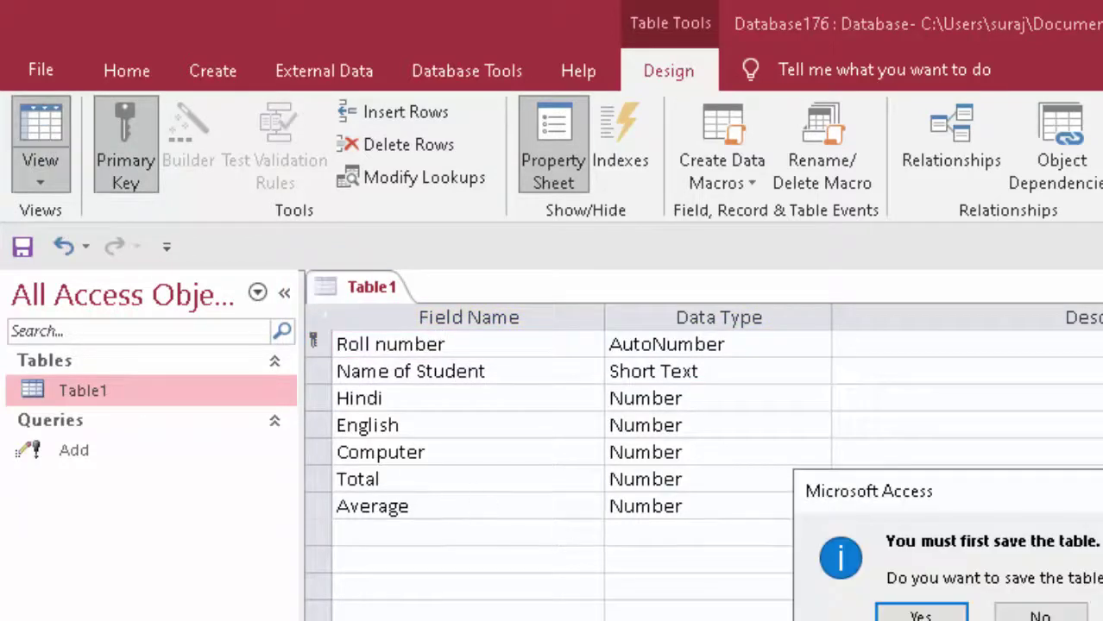
click(916, 611)
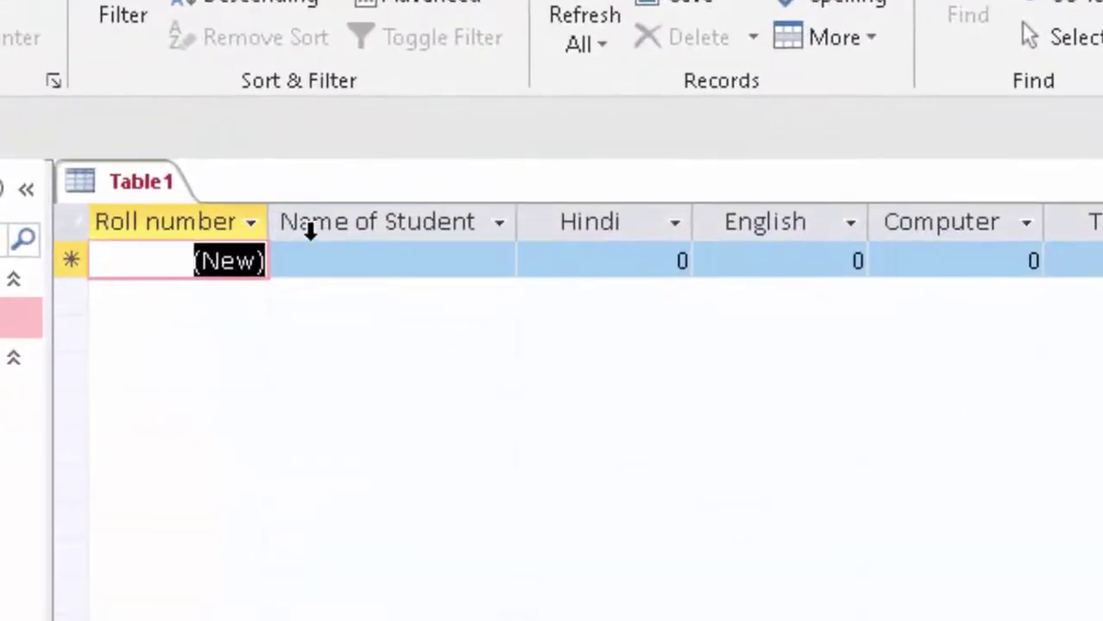
Enter the first student's name with Hindi 56, English 67 and Computer 50 in Table1.
click(354, 263)
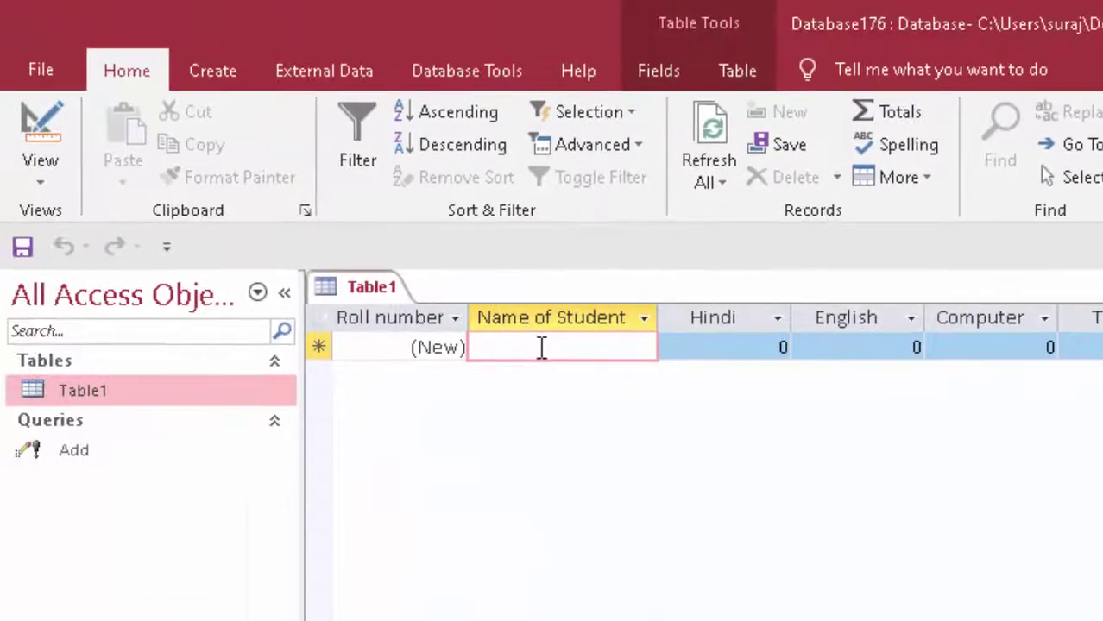
text(R)
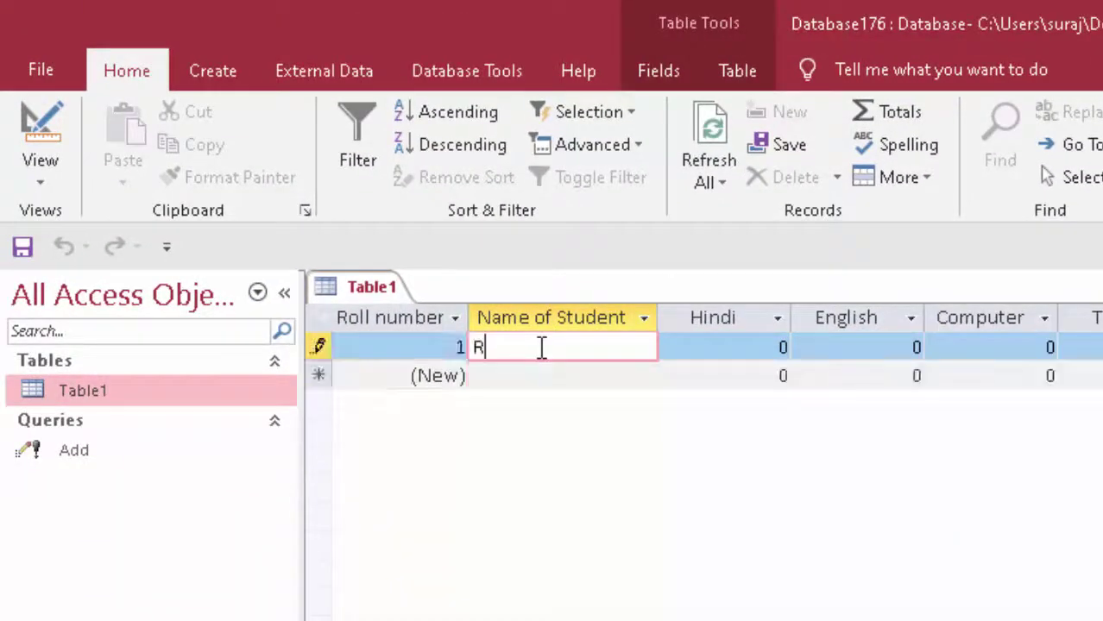
text(a)
key(Tab)
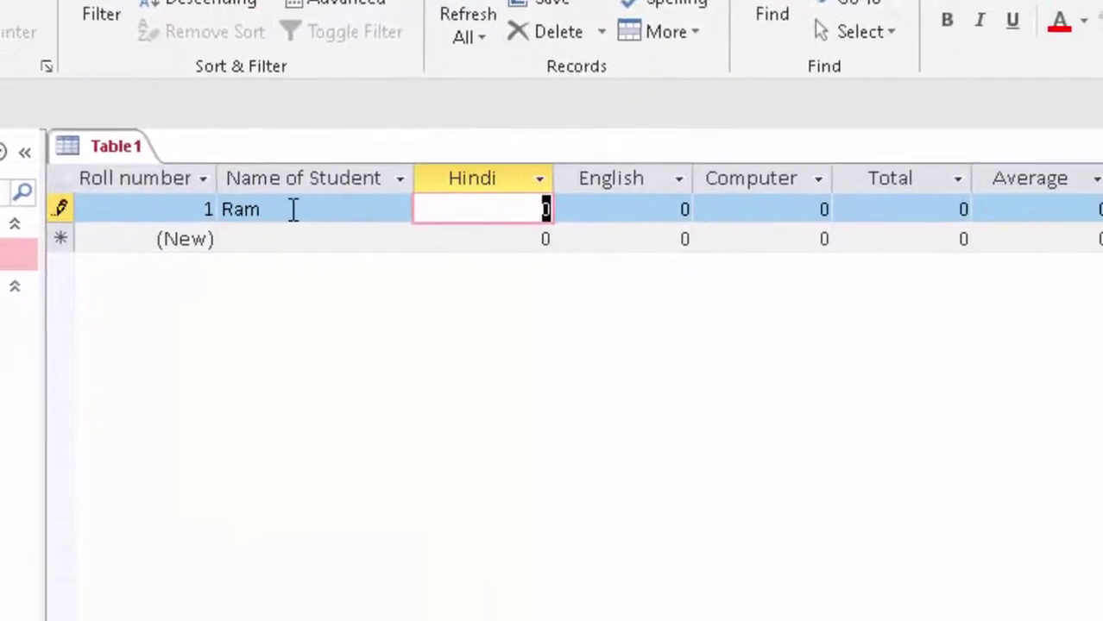
text(56)
key(Tab)
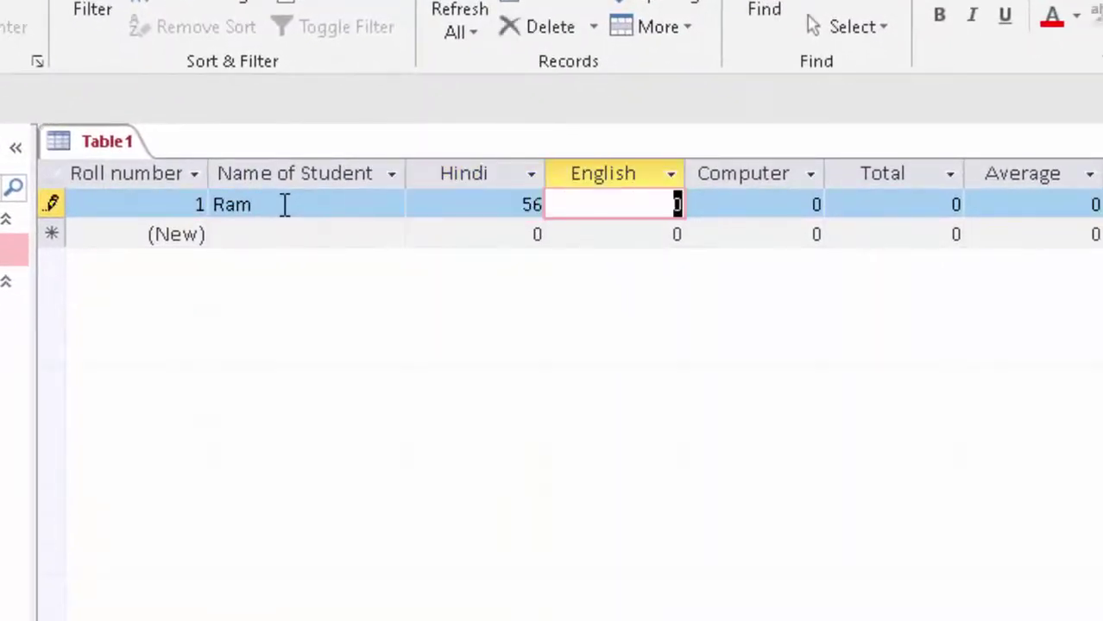
text(67)
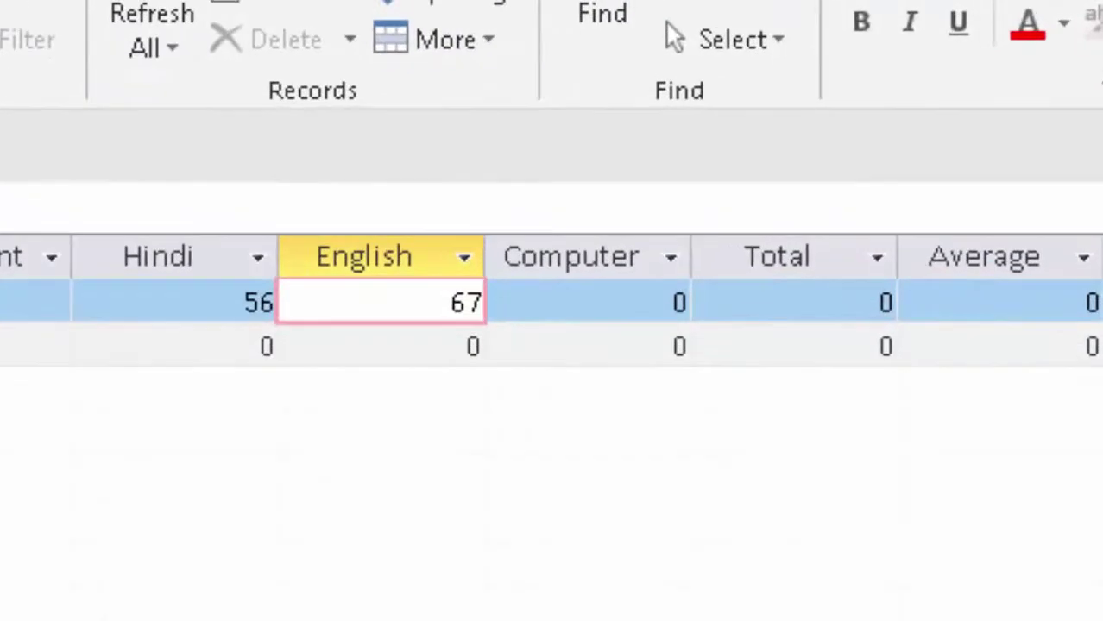
key(Tab)
text(5)
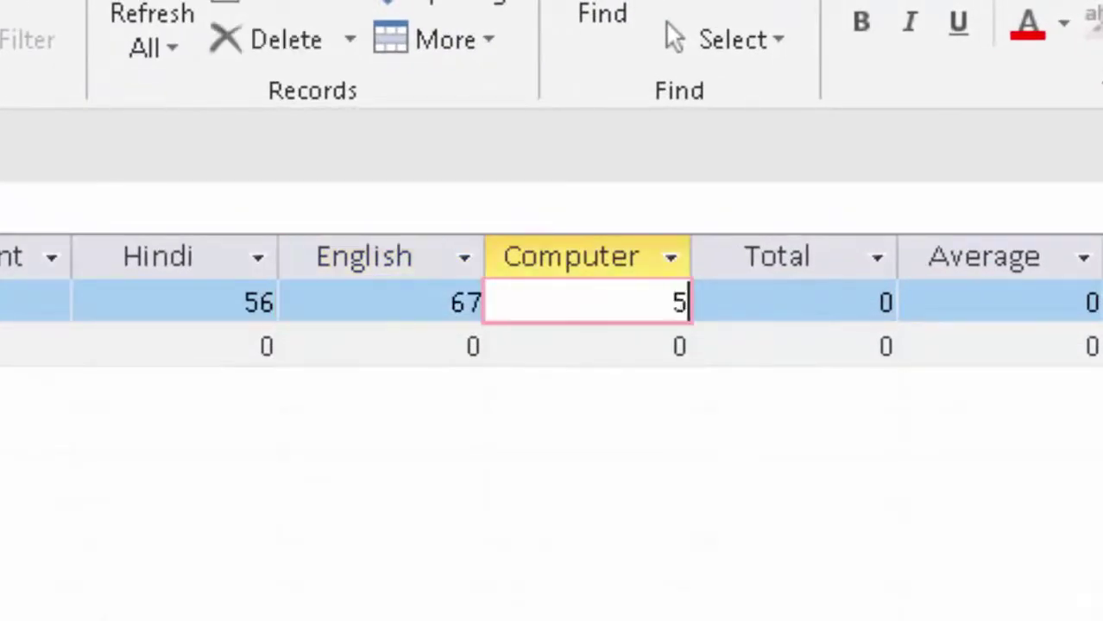
text(0)
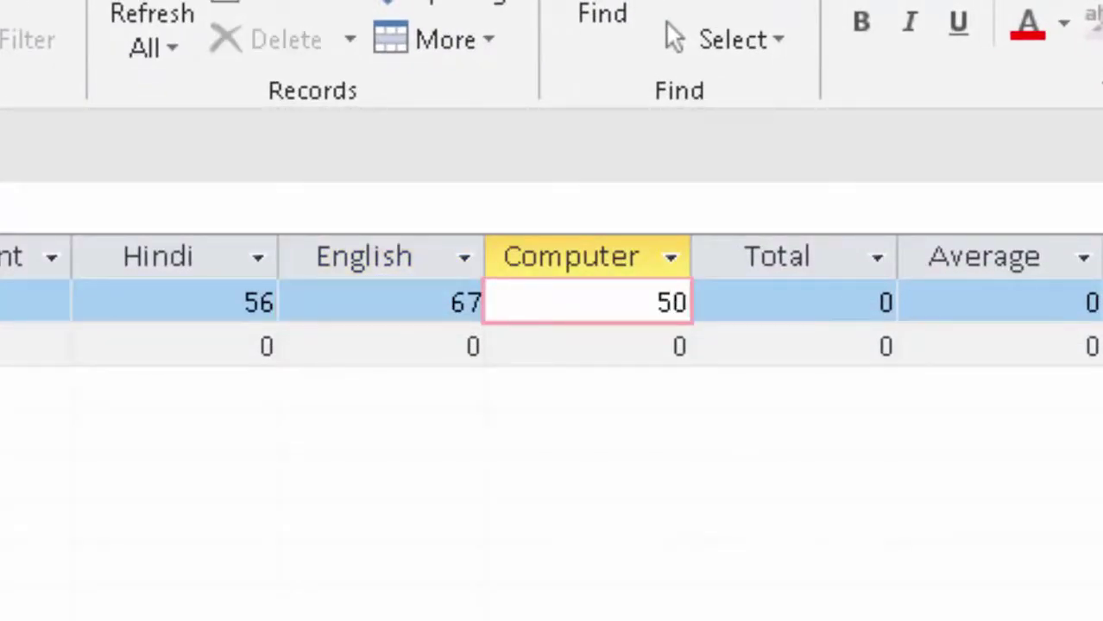
key(Tab)
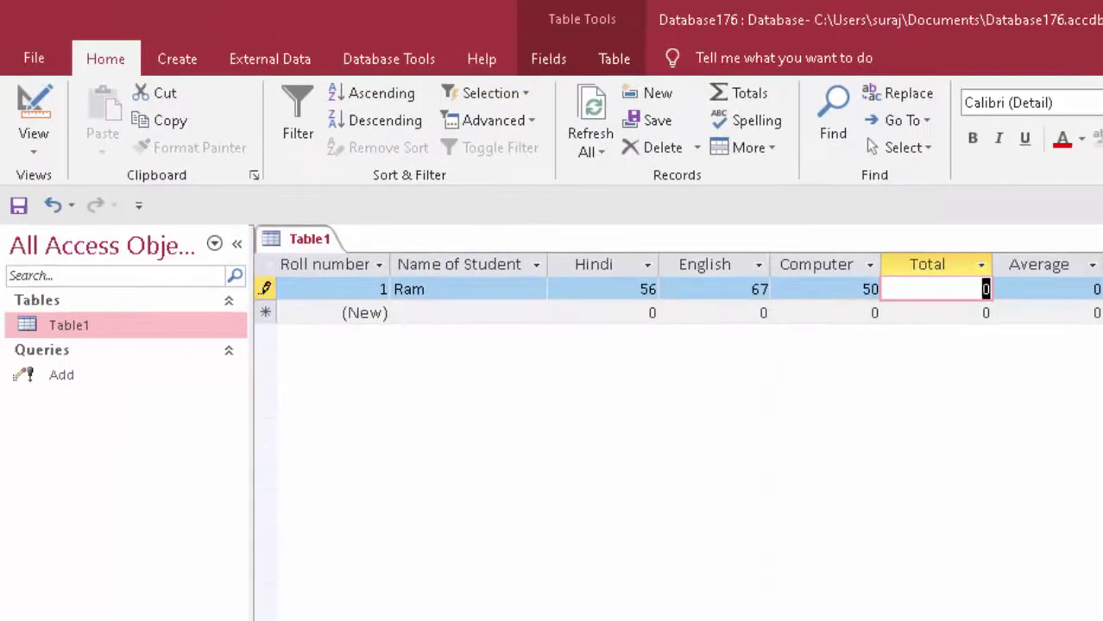
Run the Add update query from Design View and confirm, making the first Total 173.
click(49, 377)
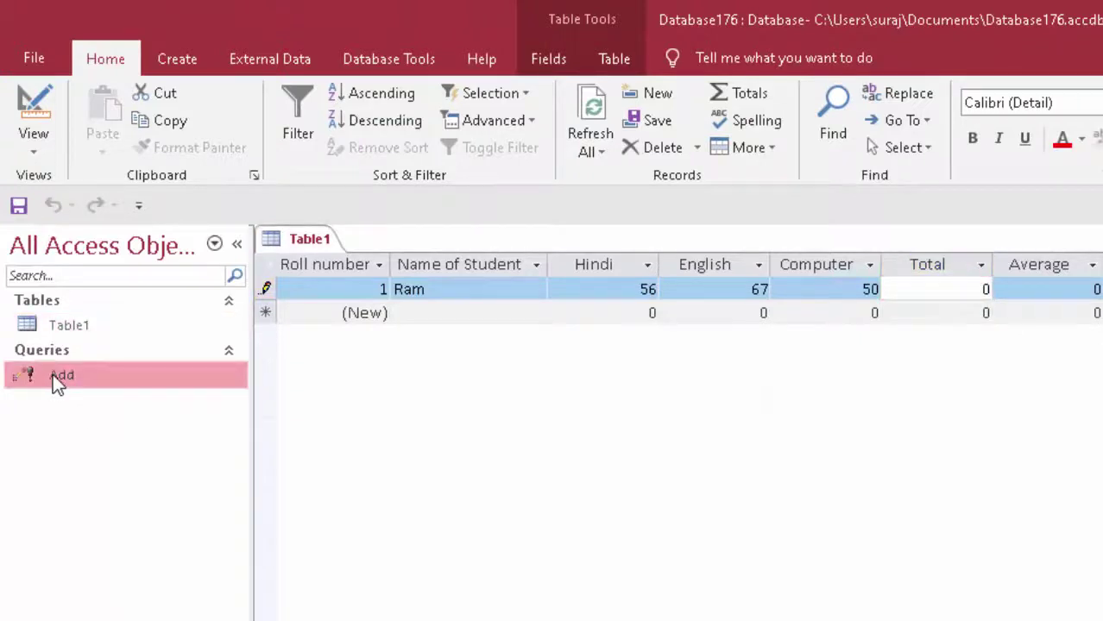
right_click(101, 384)
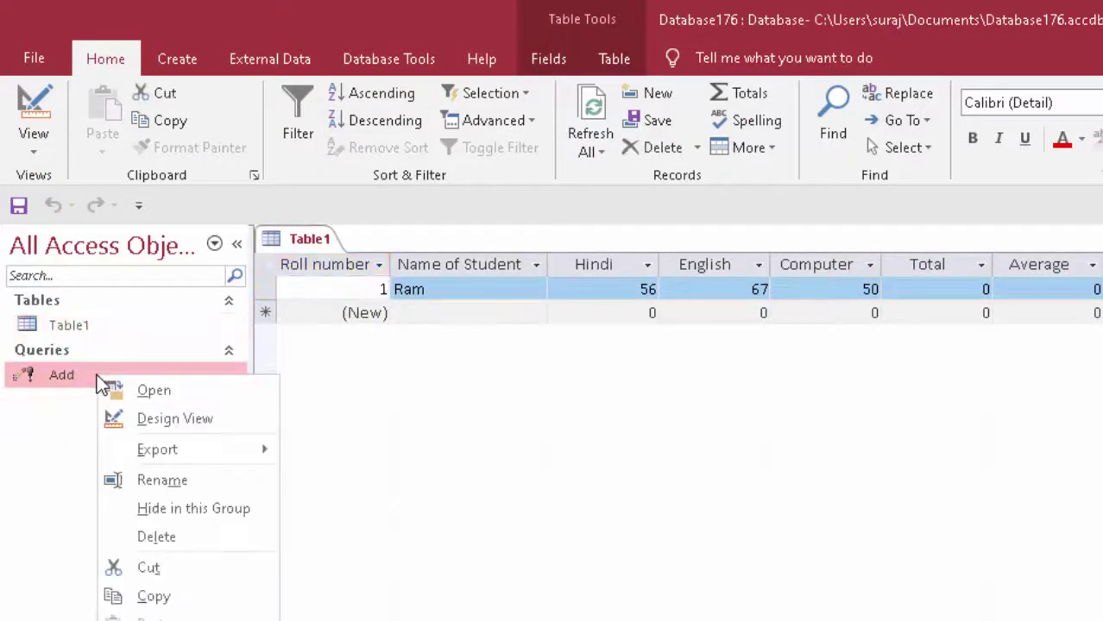
click(153, 418)
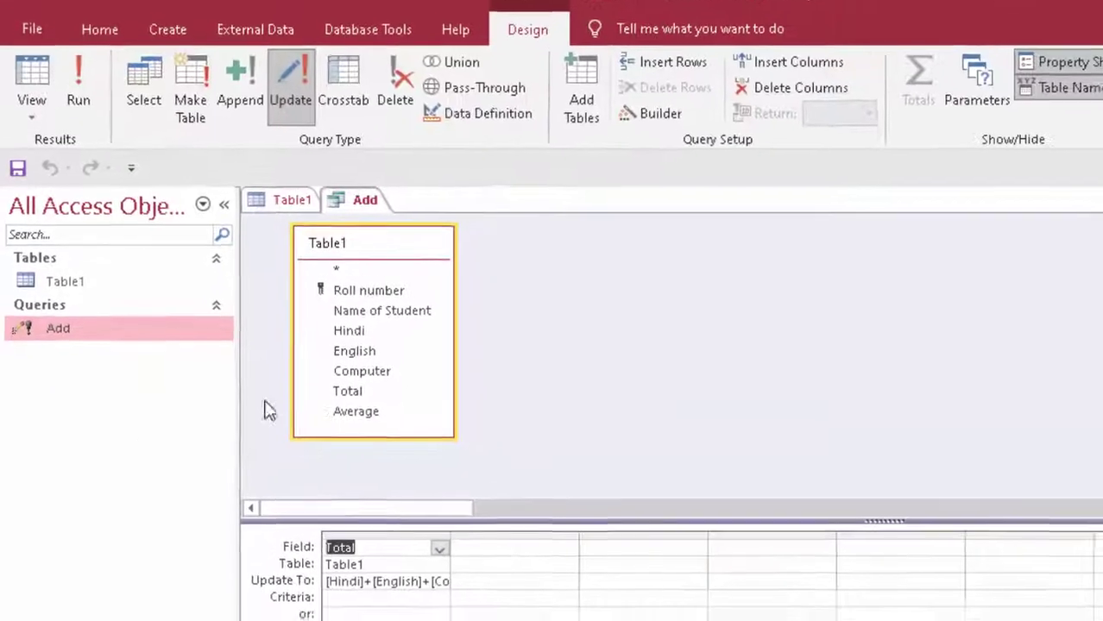
click(75, 71)
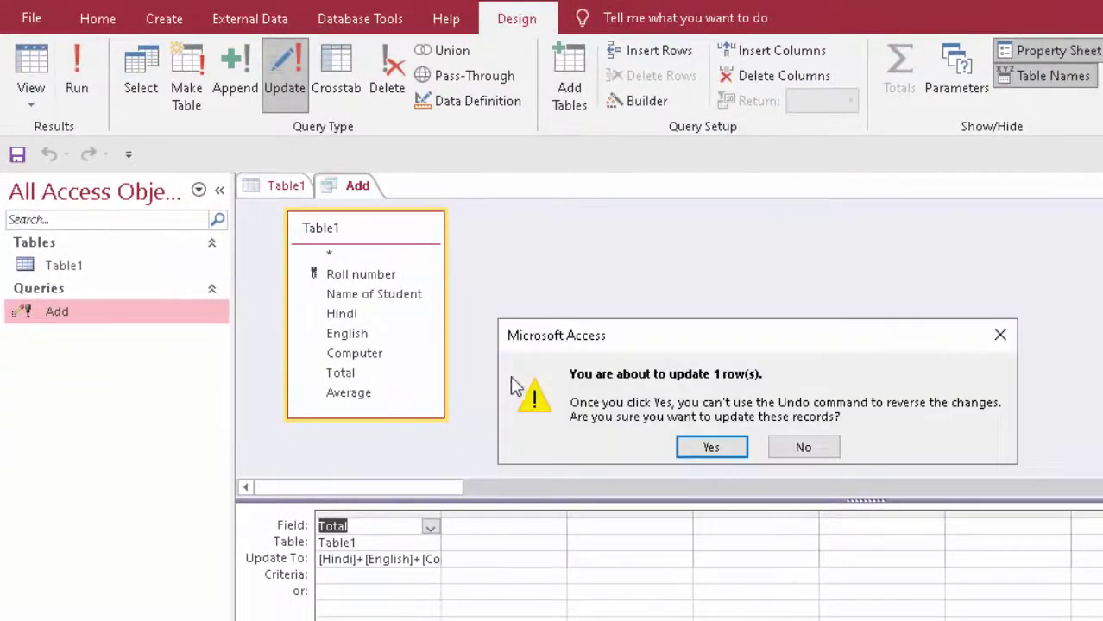
click(701, 448)
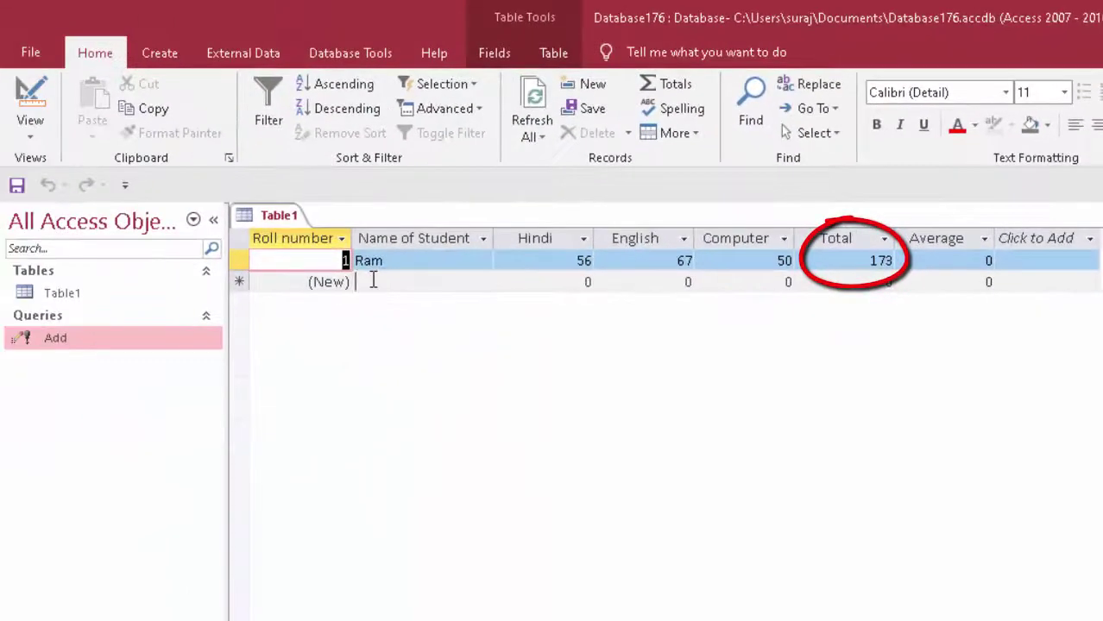
Enter a second student's name with Hindi 69, English 90 and Computer 67.
click(373, 280)
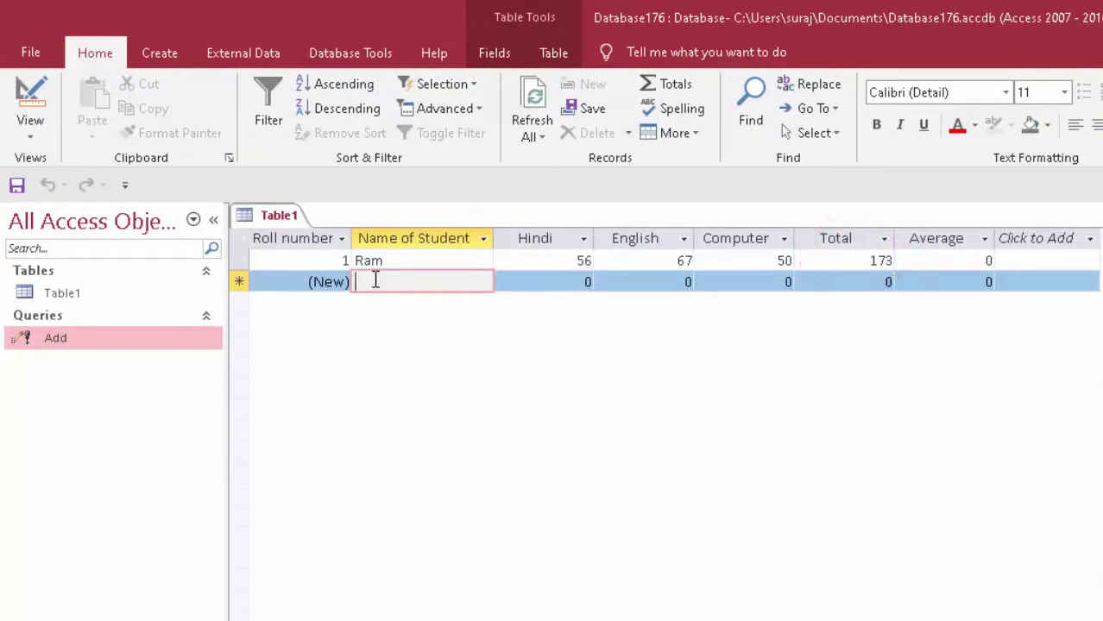
text(S)
text(u)
text(re)
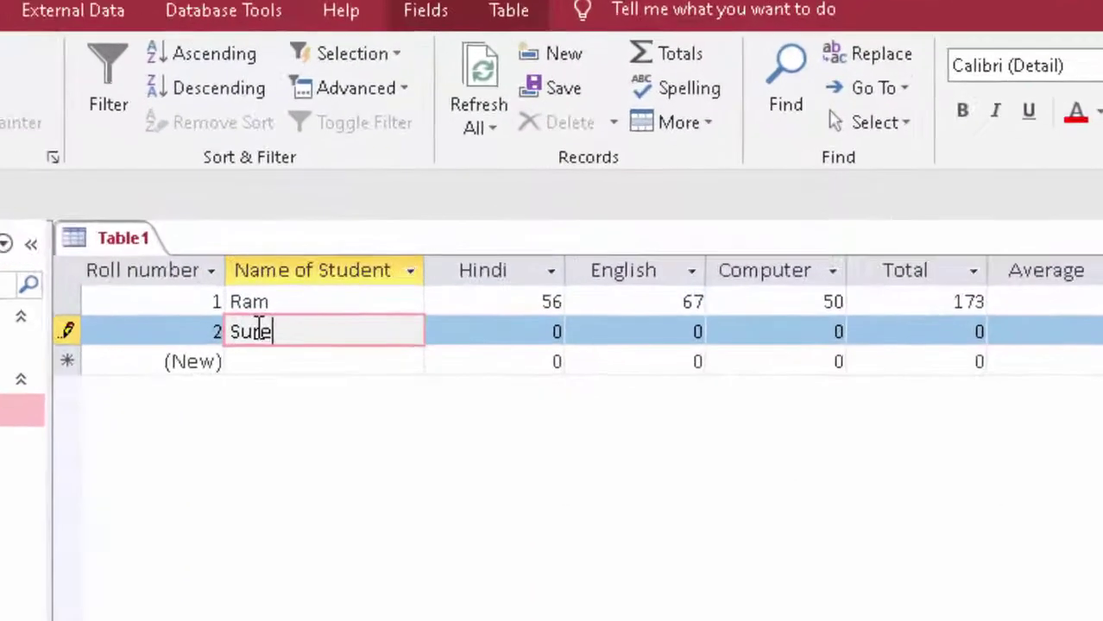
text(sh)
key(Tab)
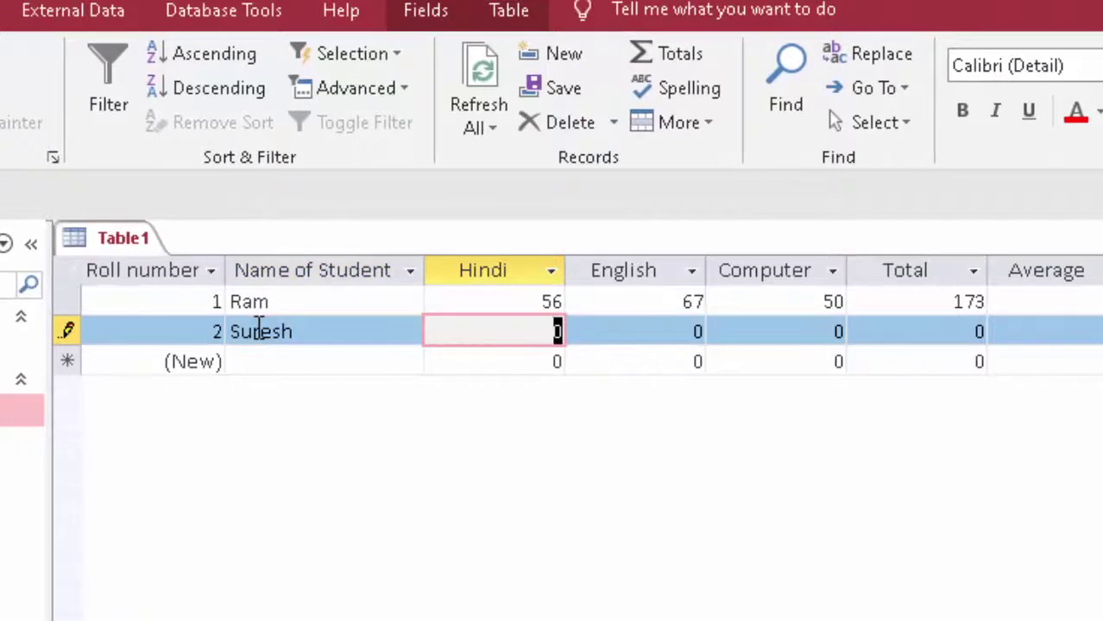
text(69)
key(Tab)
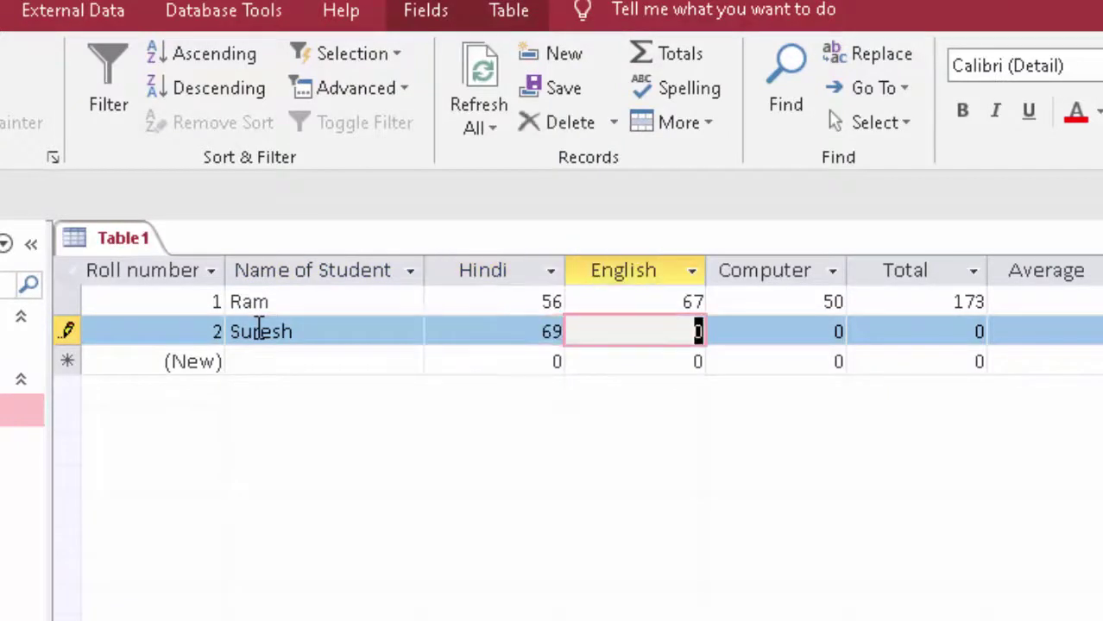
text(90)
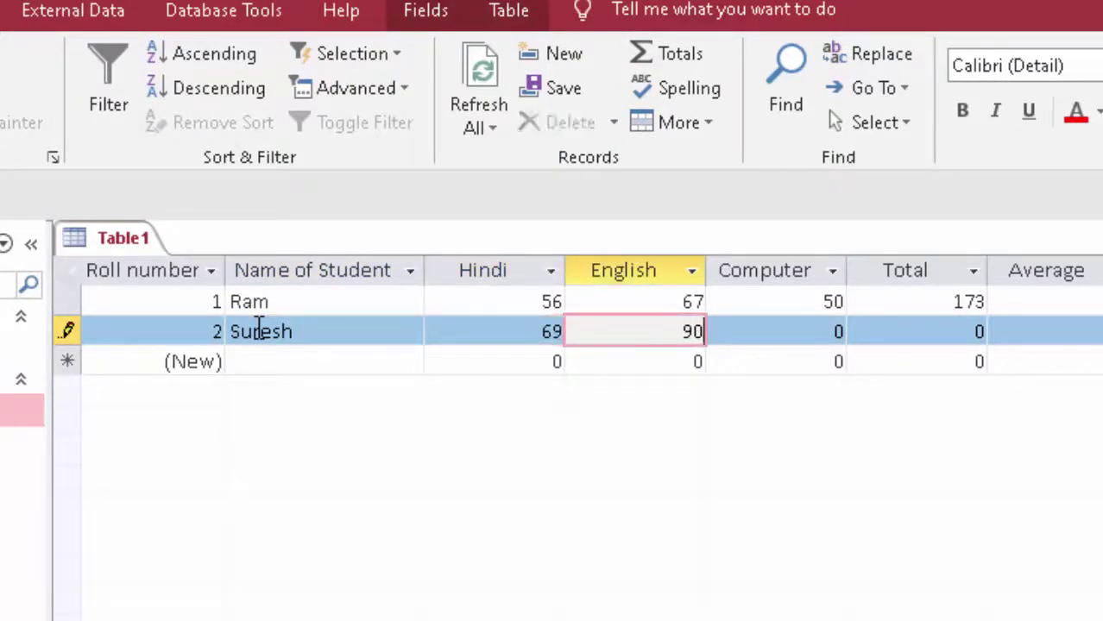
key(Tab)
text(67)
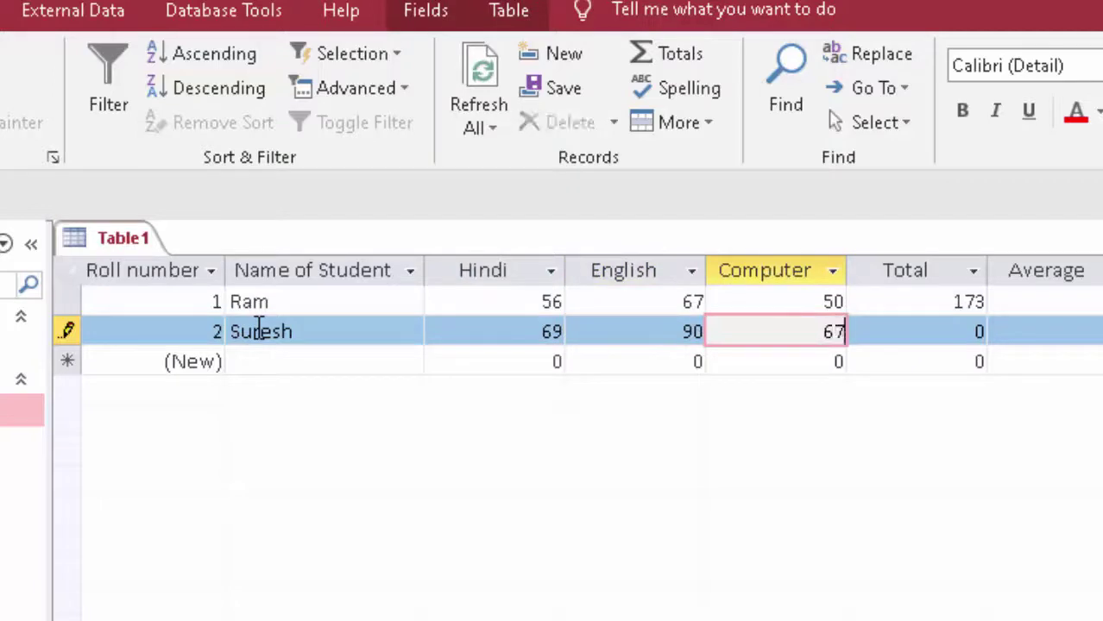
key(Tab)
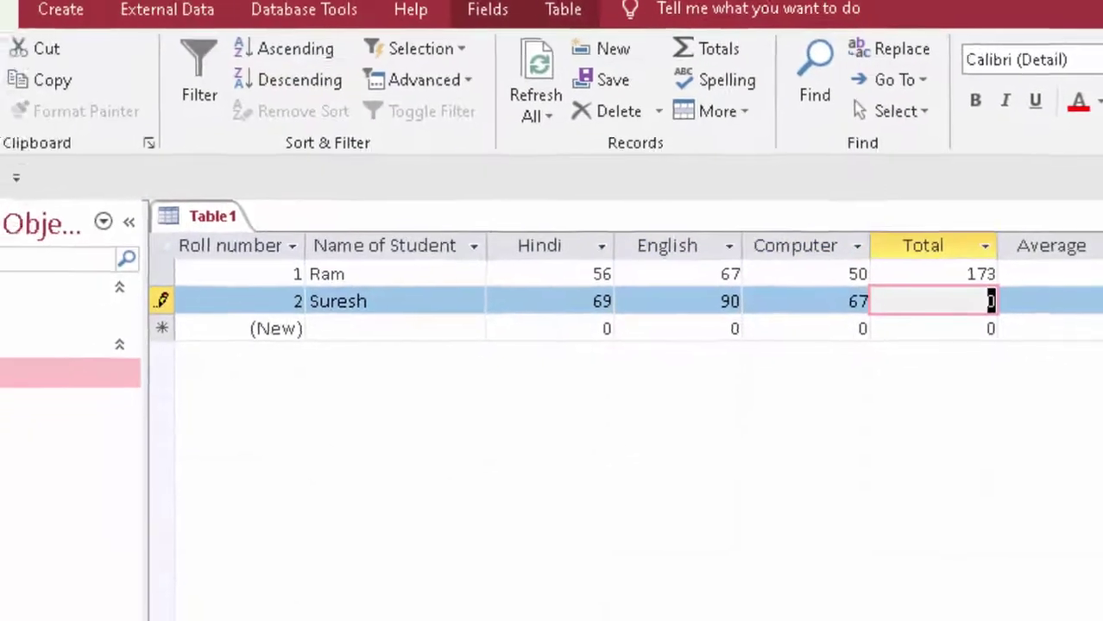
Save the new record and close the Table1 datasheet.
click(19, 156)
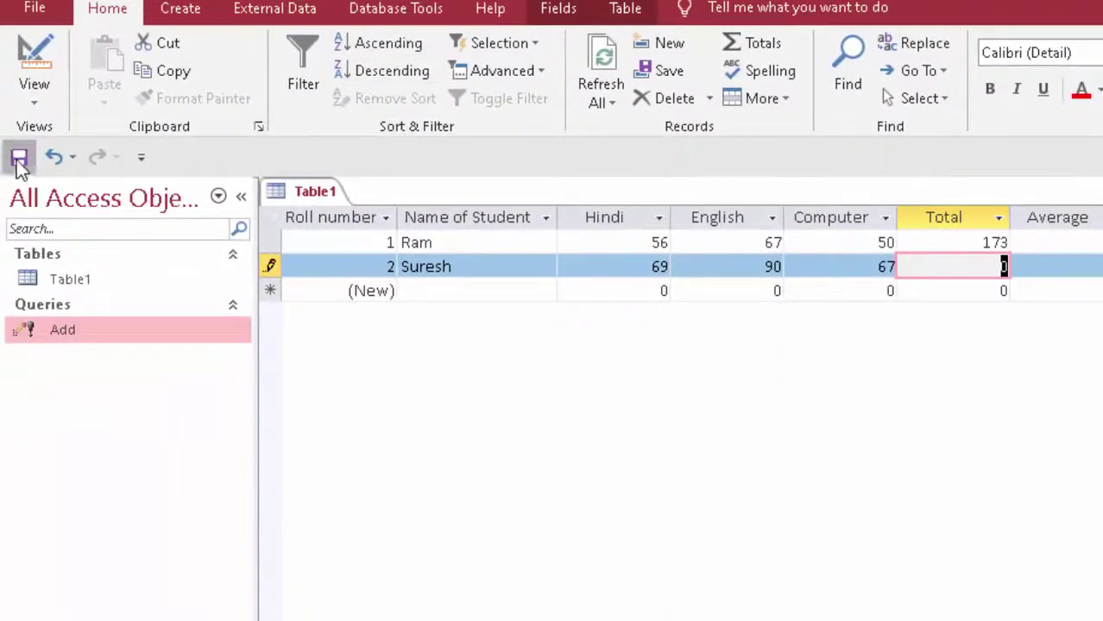
key(ctrl+w)
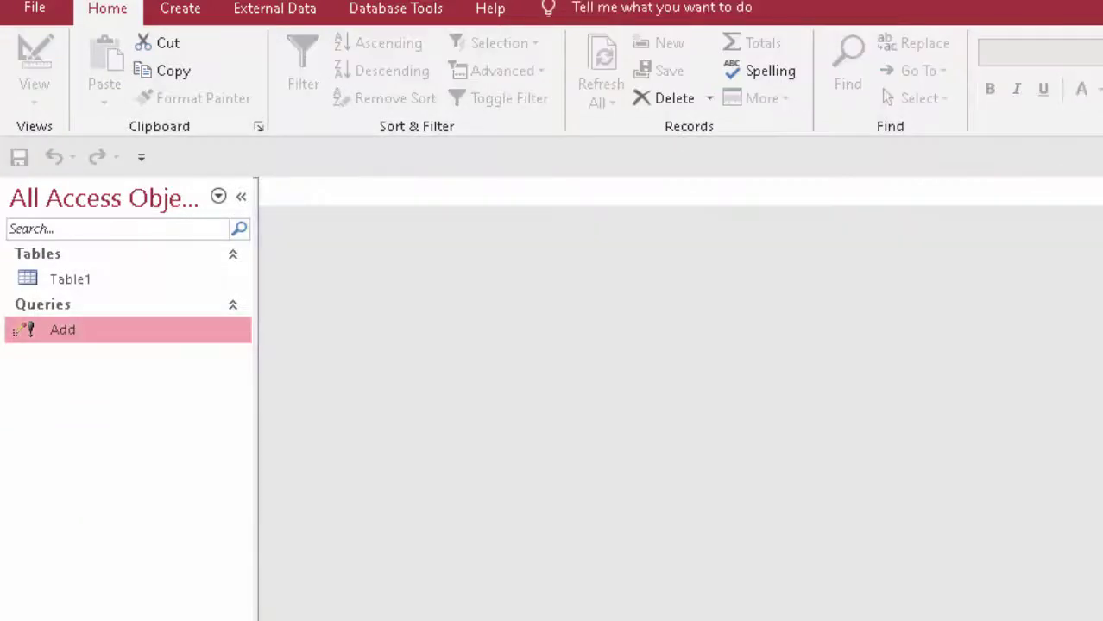
click(193, 278)
Rerun the Add update query on both rows, giving Totals 173 and 226, and return to Table1.
double_click(193, 277)
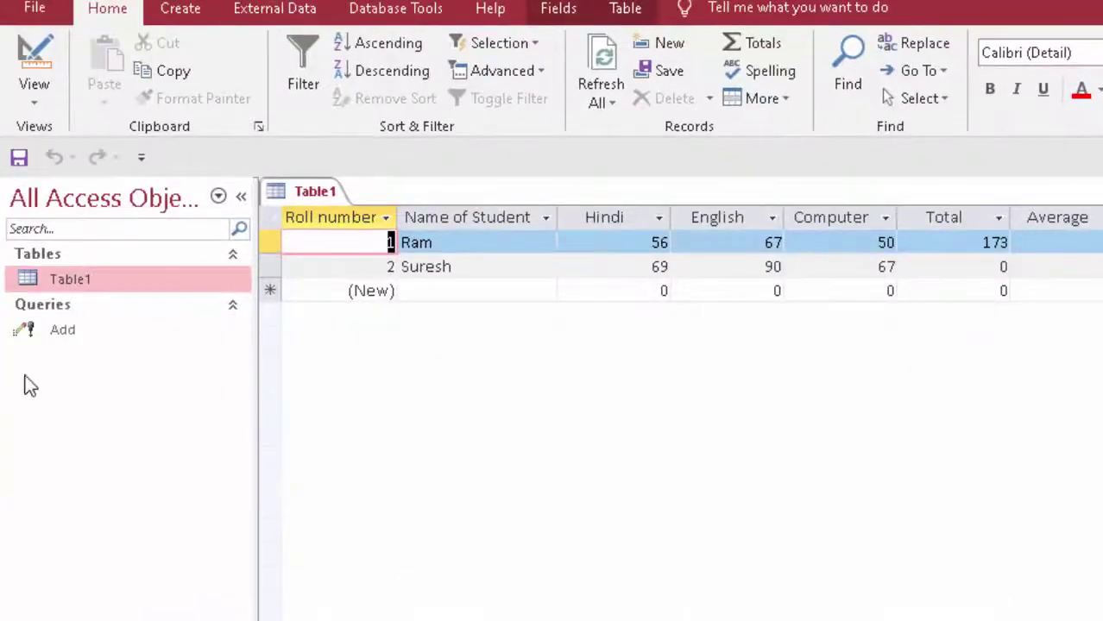
click(74, 344)
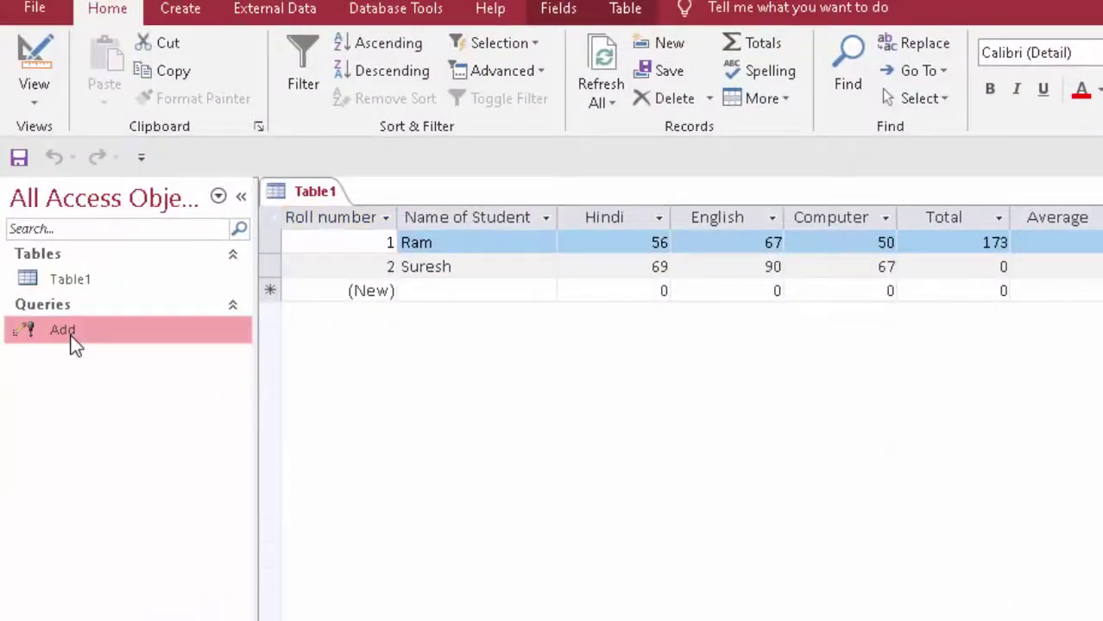
right_click(72, 339)
click(133, 376)
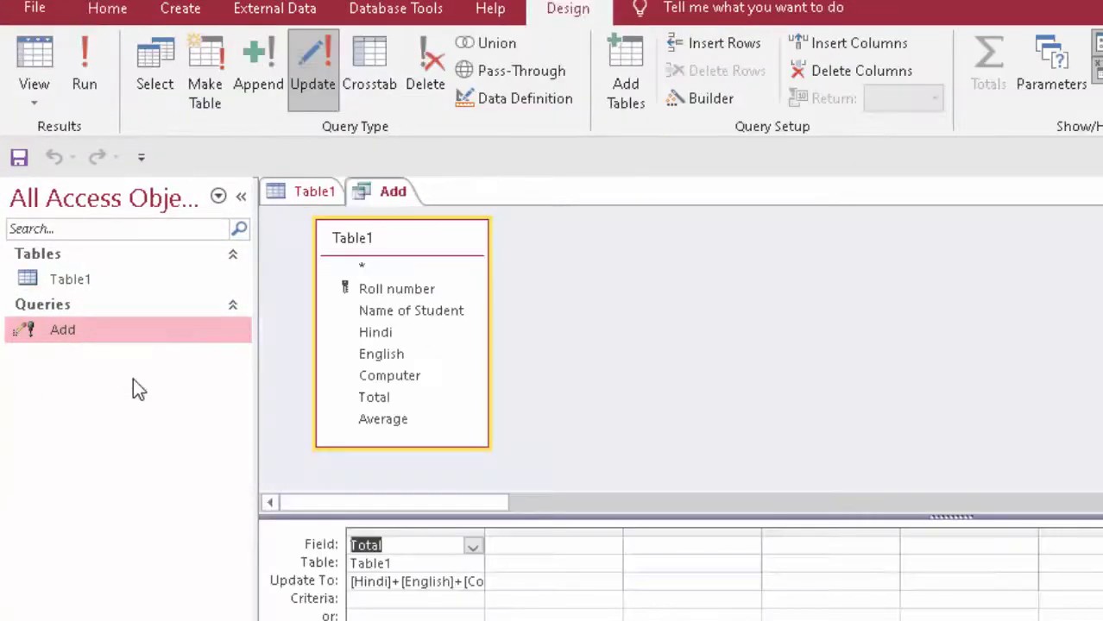
click(84, 53)
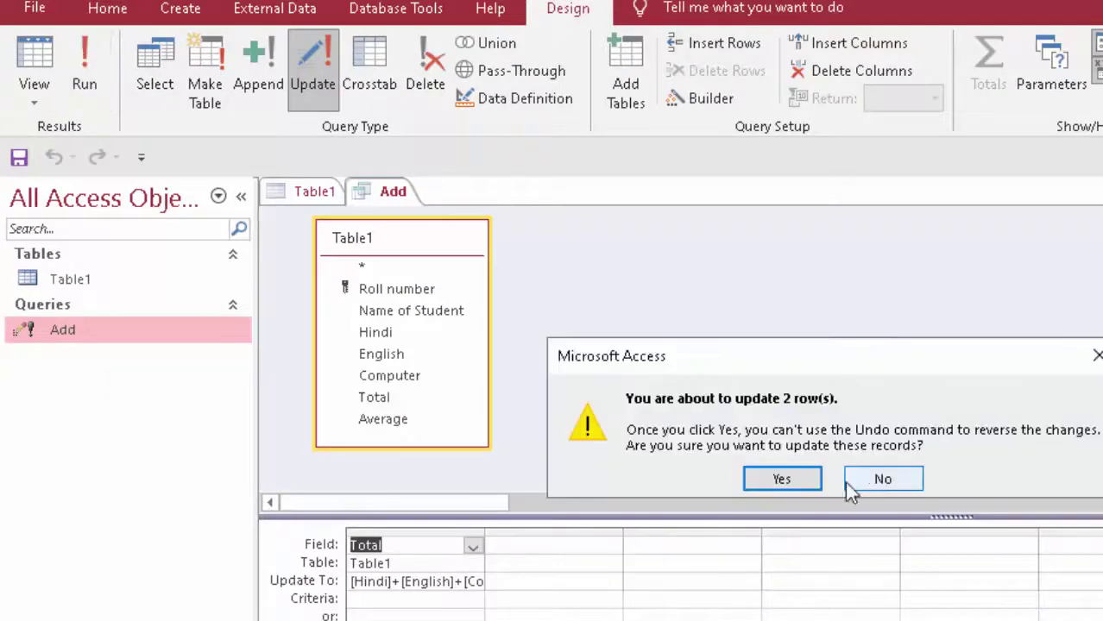
click(808, 483)
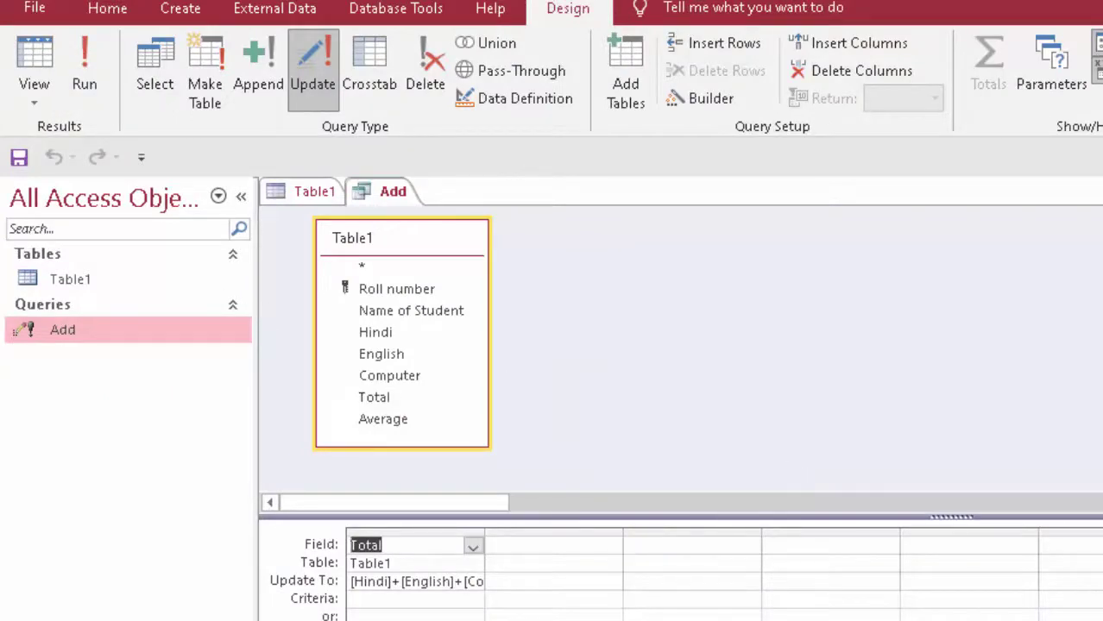
click(302, 190)
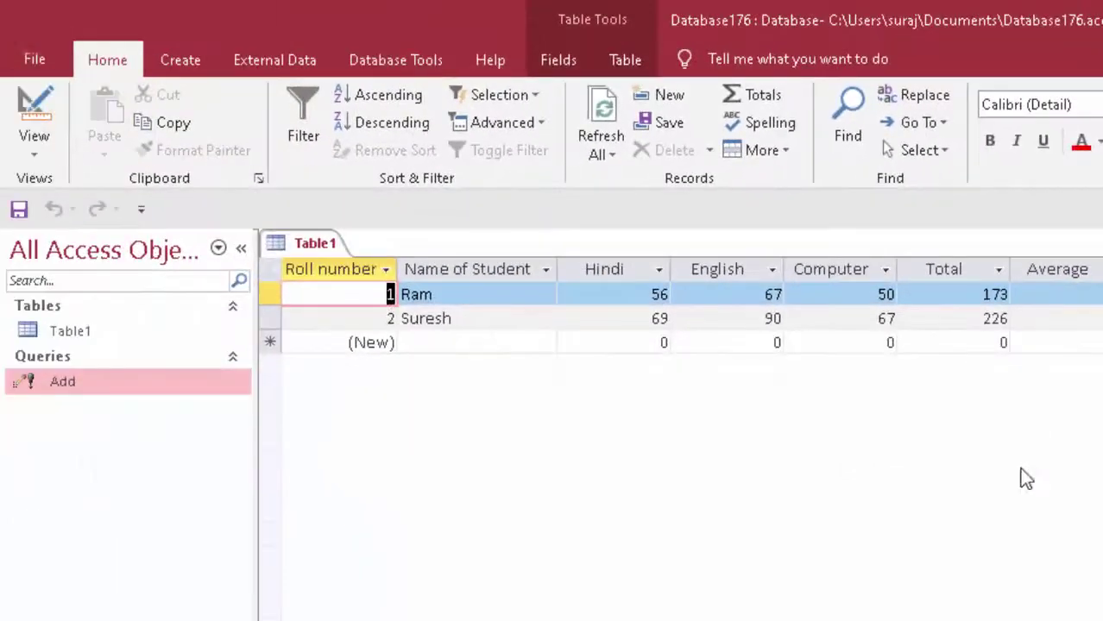
Start a new query design with Table1 added.
click(168, 63)
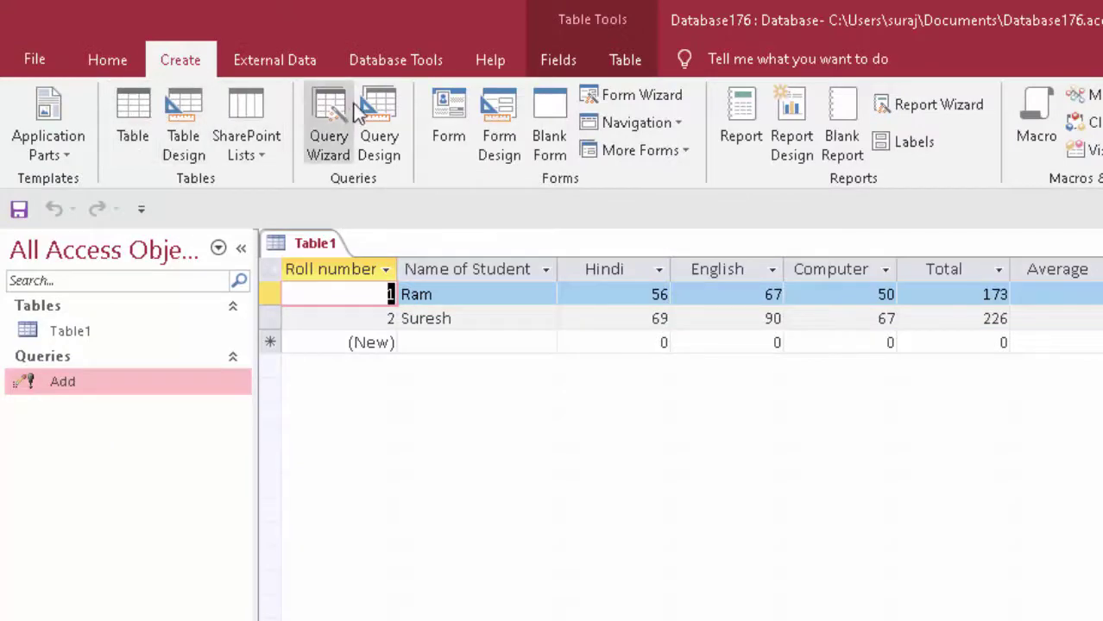
click(384, 121)
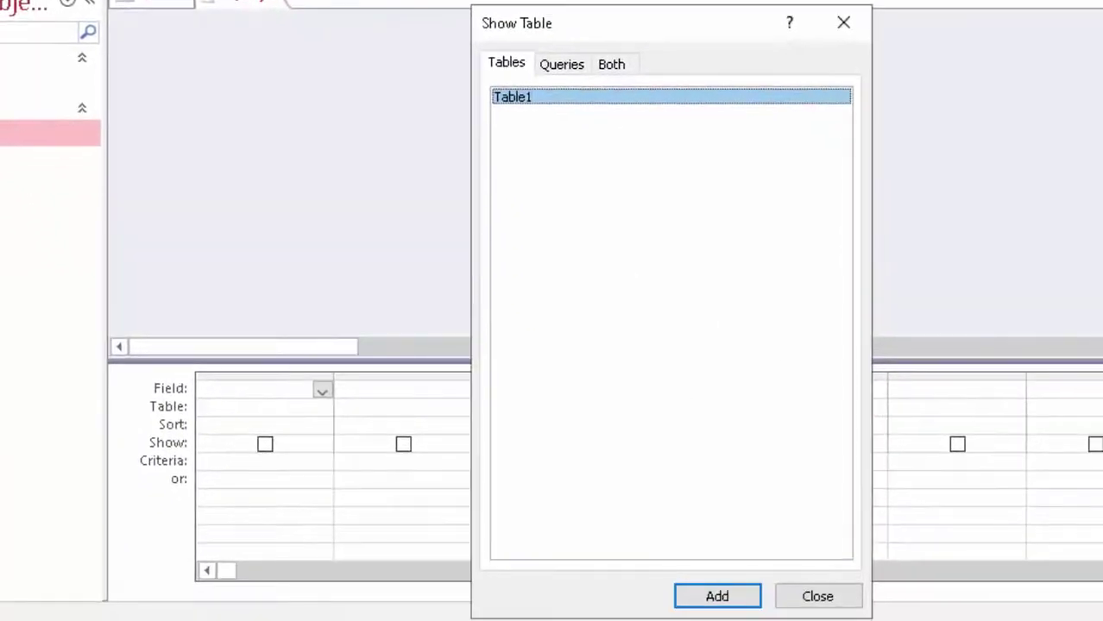
click(744, 597)
click(841, 590)
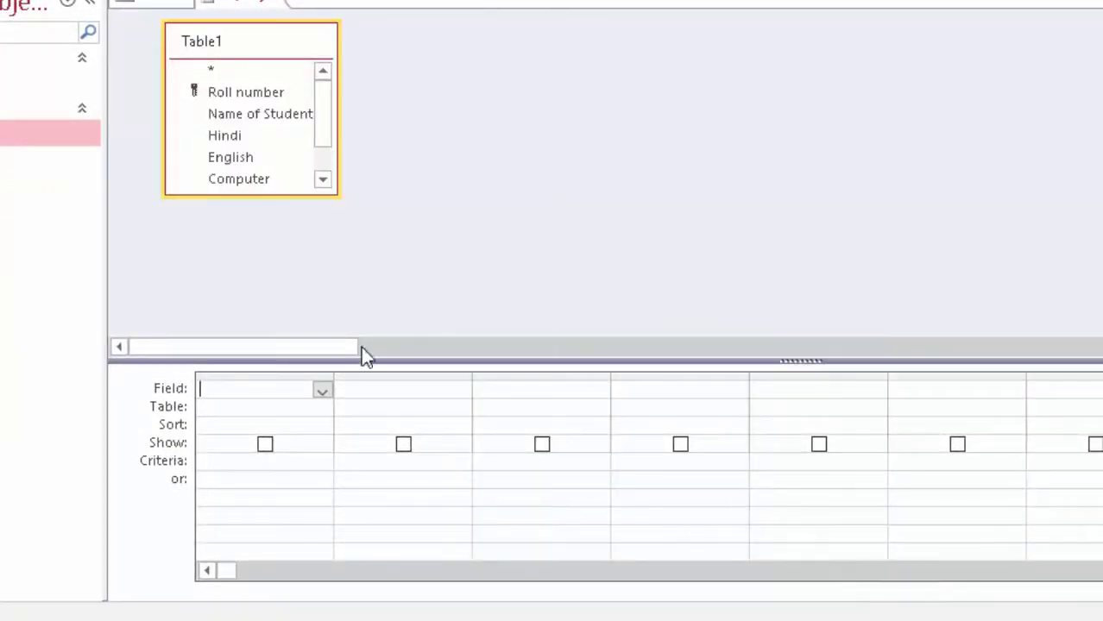
click(320, 179)
click(320, 179)
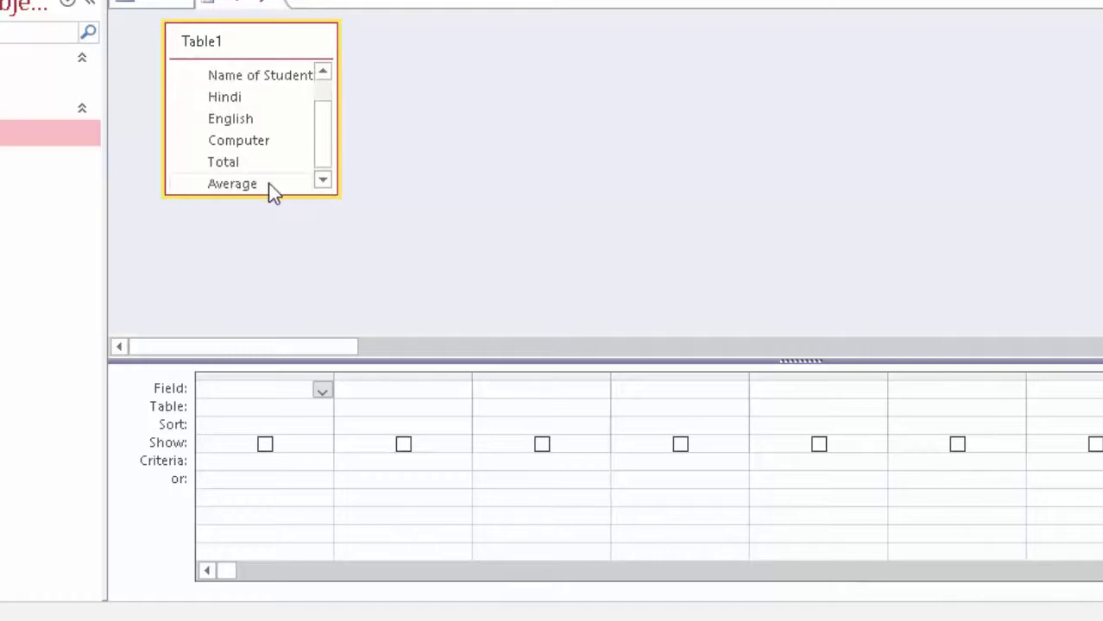
Make it an update query setting the Average field to [Total]/3.
double_click(268, 184)
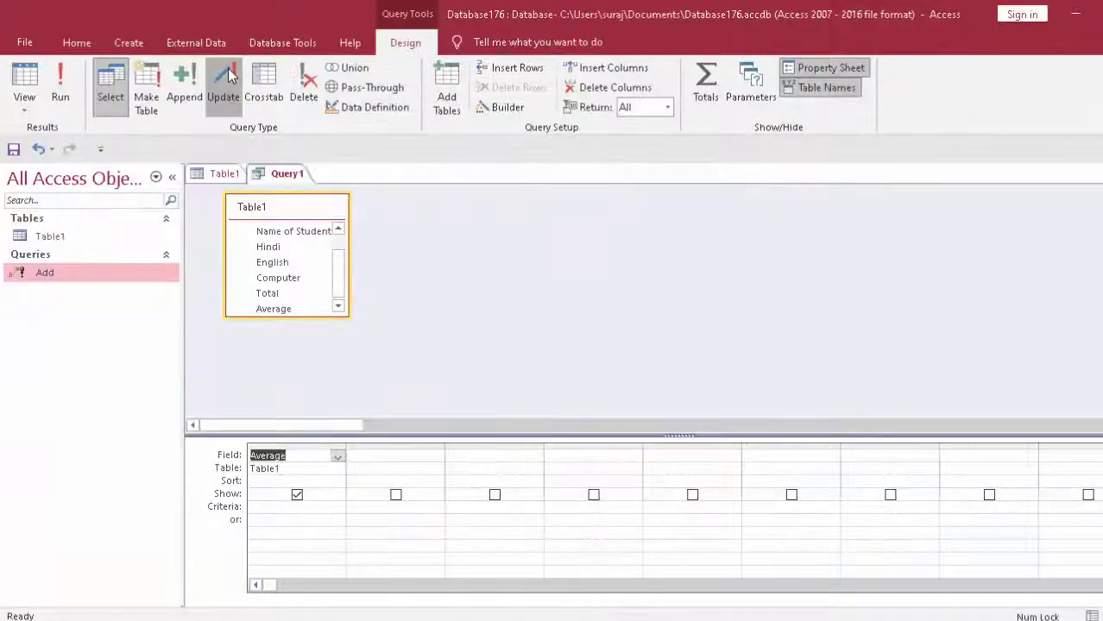
click(225, 80)
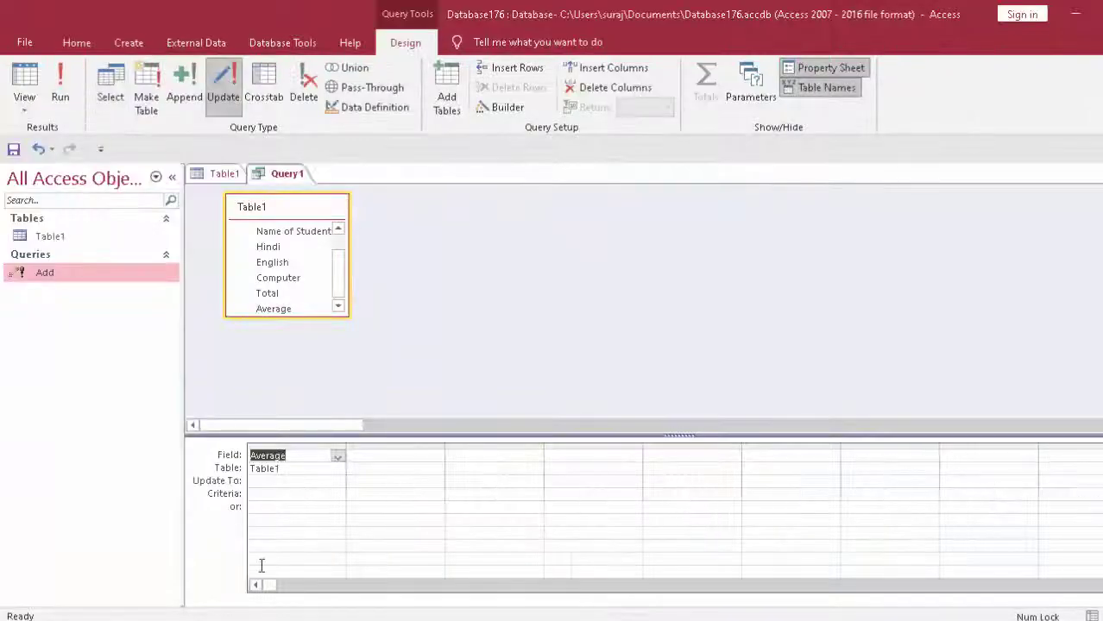
click(263, 480)
text([T)
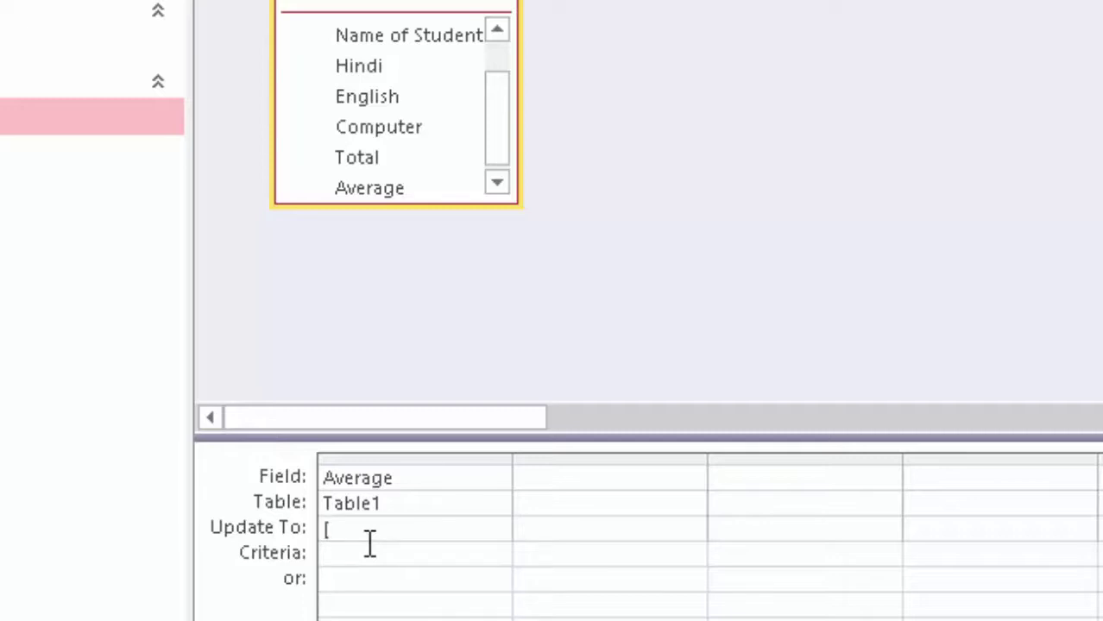
text(otal)
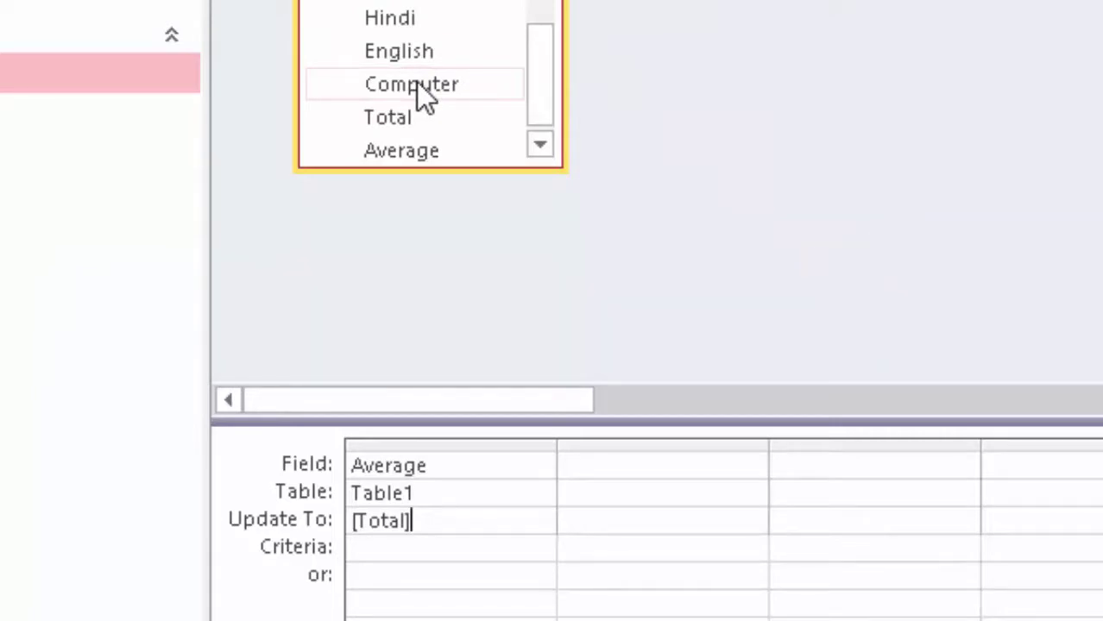
text(3)
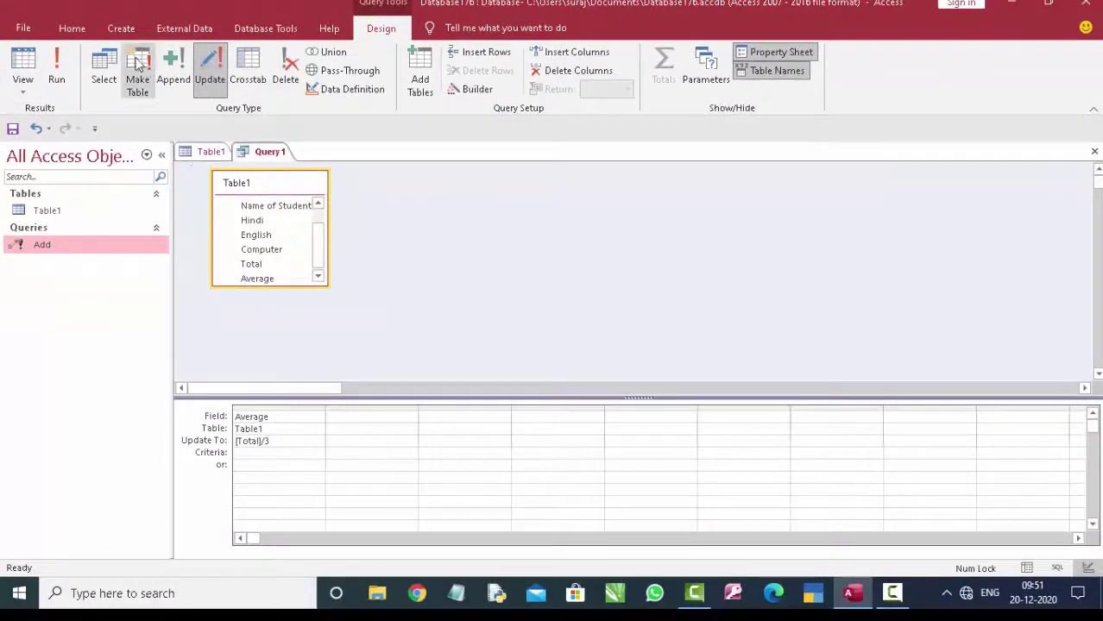
Close the new query and save it as 'Average'.
click(1094, 152)
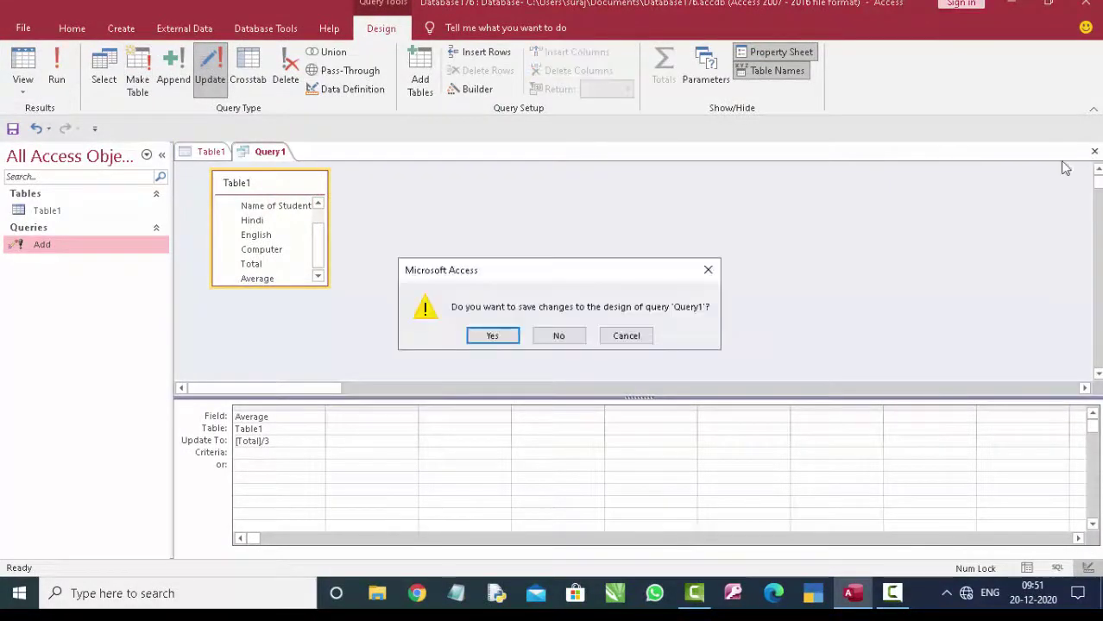
click(501, 339)
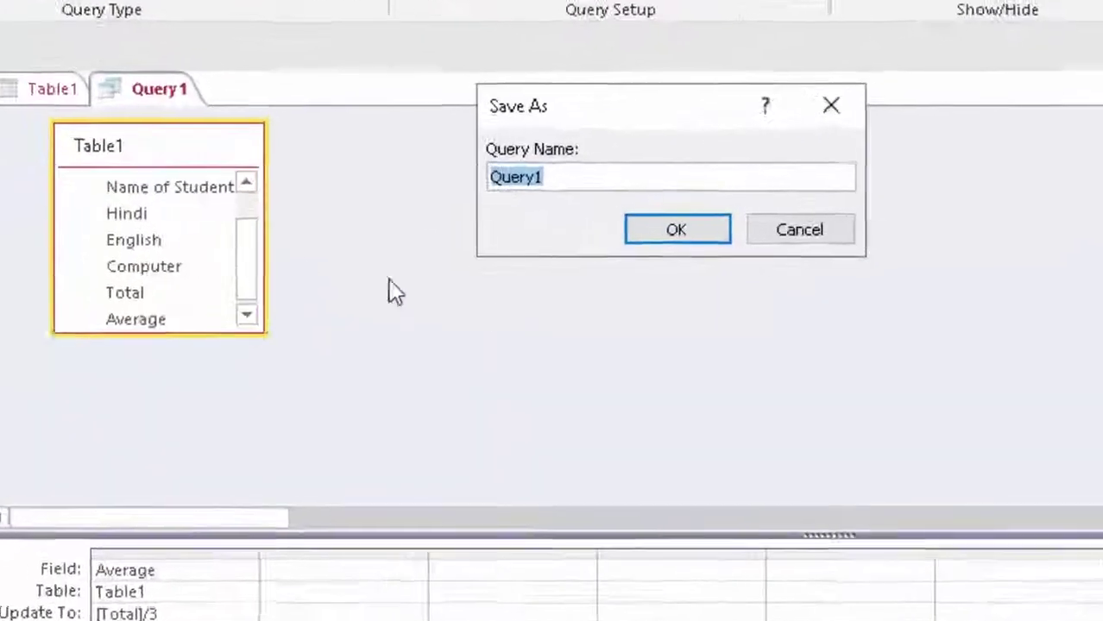
key(BackSpace)
text(Averag)
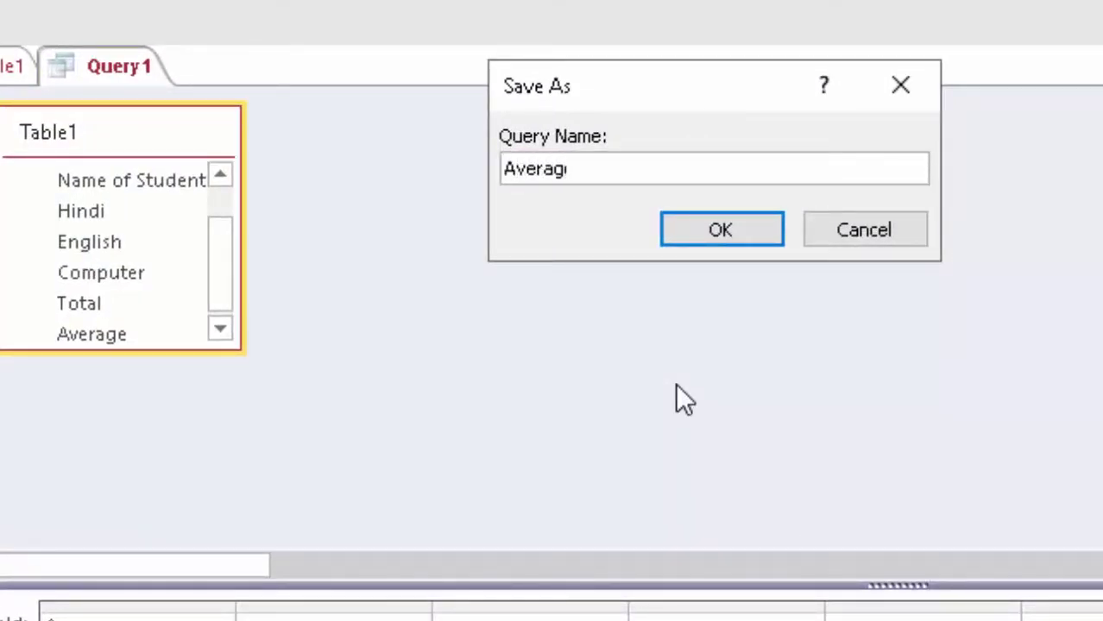
text(e)
key(Return)
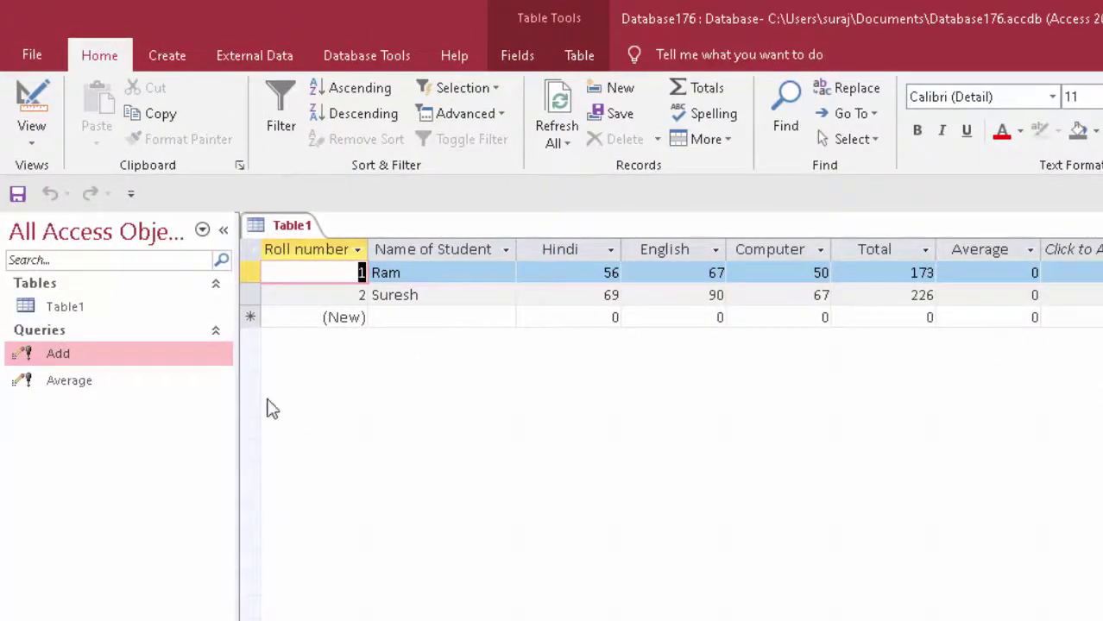
Run the Average update query, showing 57.6666666666667 and 75.3333333333333 in a widened Average column.
click(68, 382)
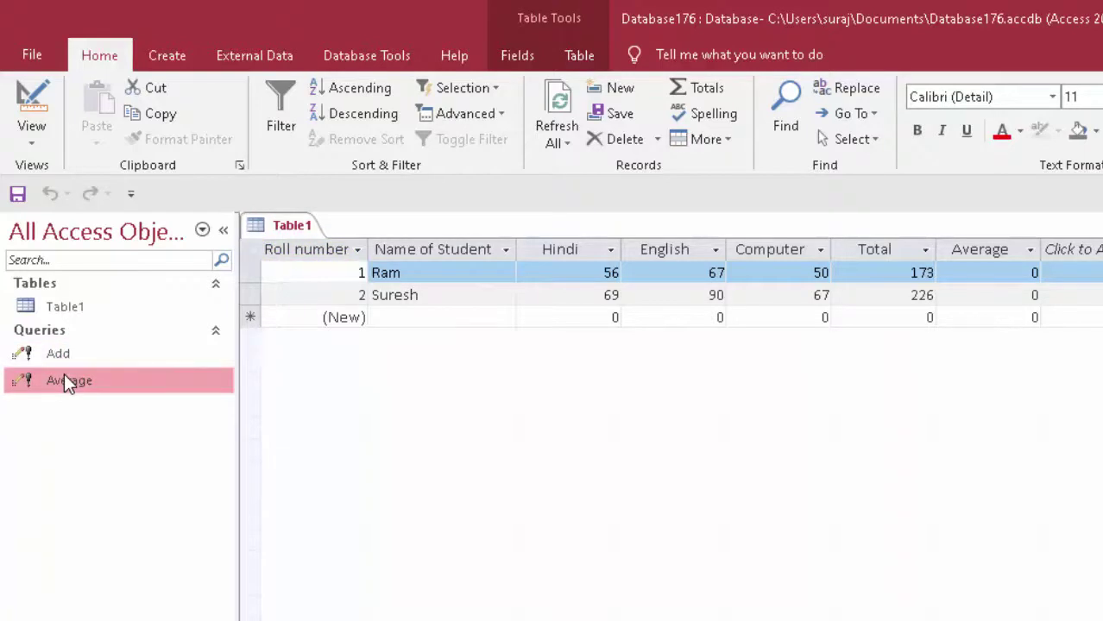
right_click(80, 379)
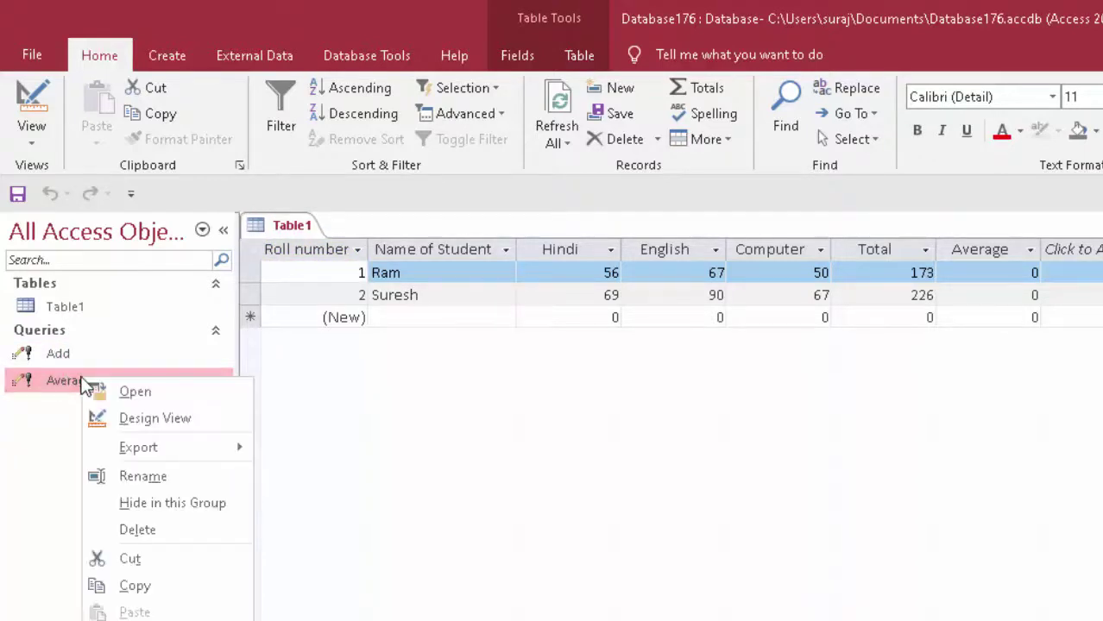
click(138, 419)
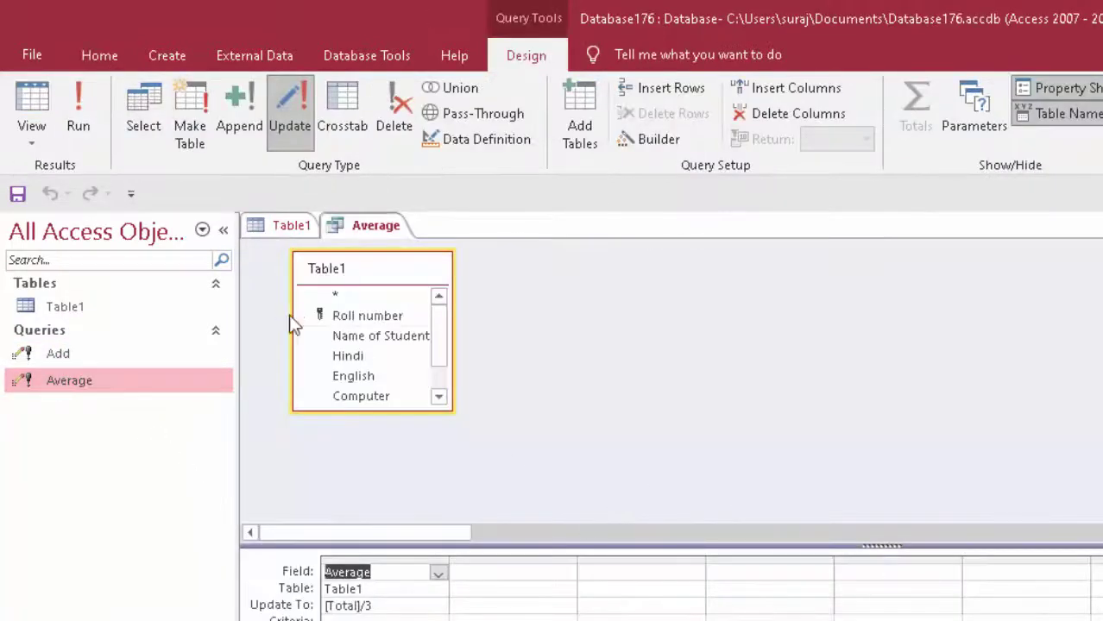
click(78, 96)
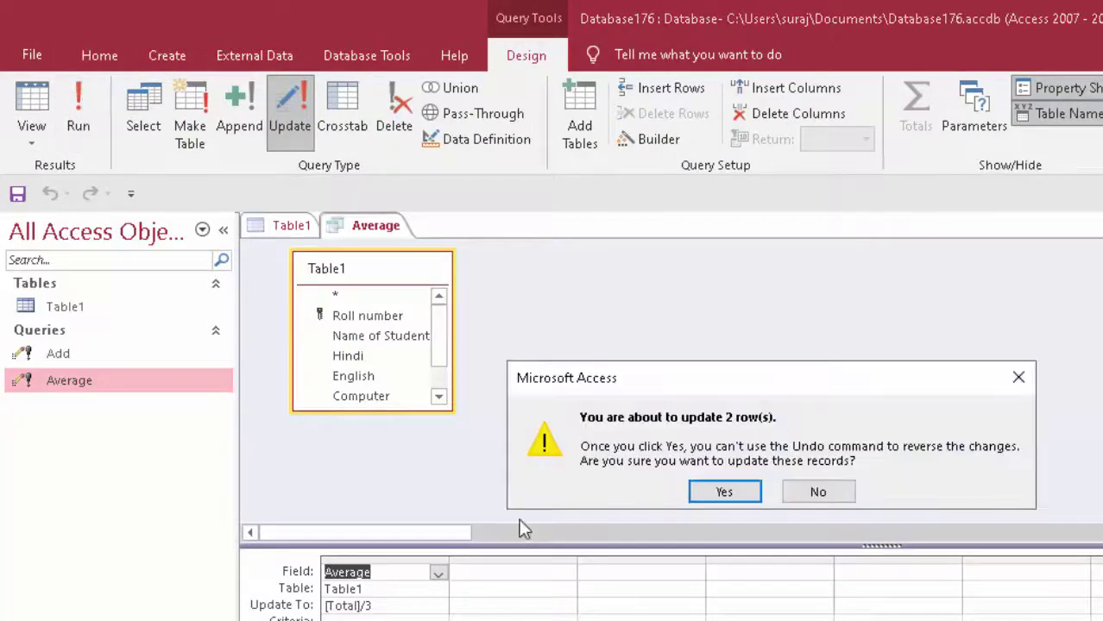
click(724, 491)
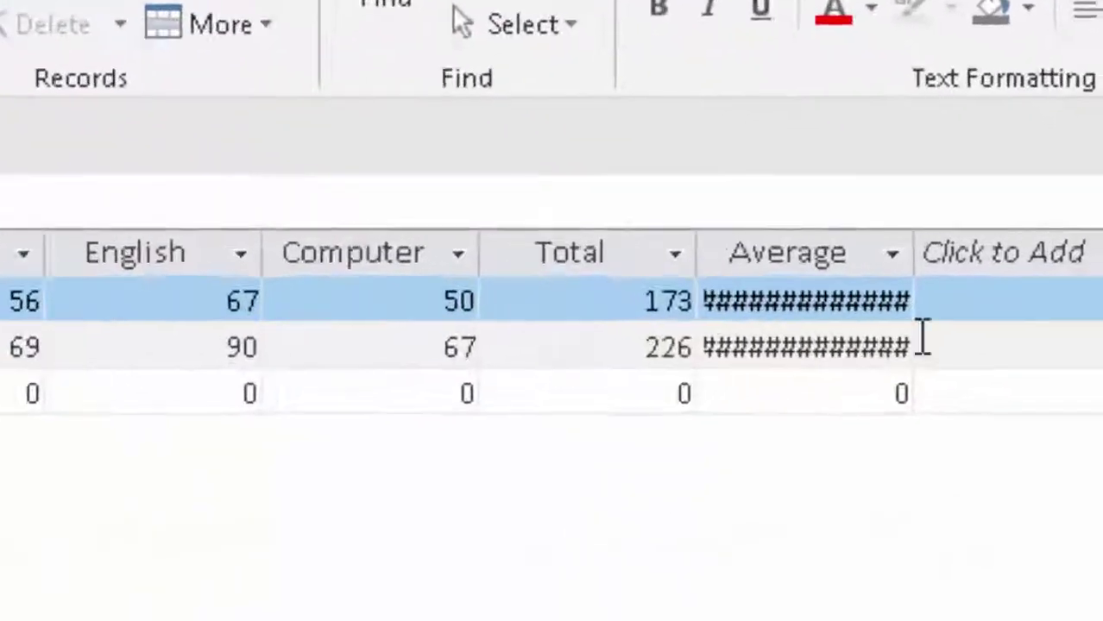
double_click(859, 232)
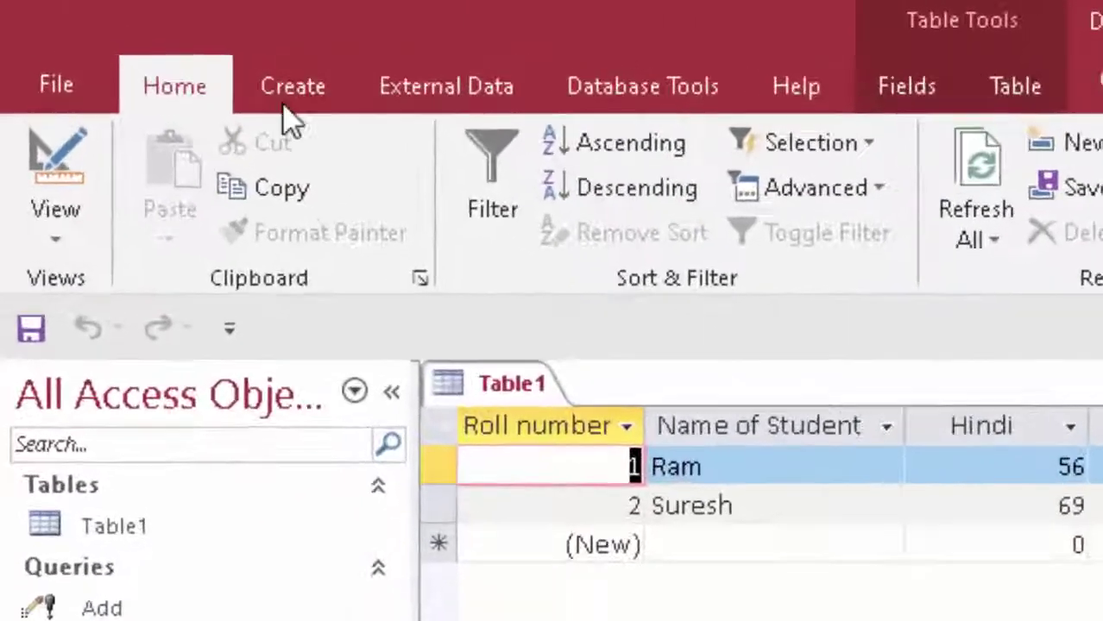
Create a new macro whose first action is OpenQuery.
click(162, 48)
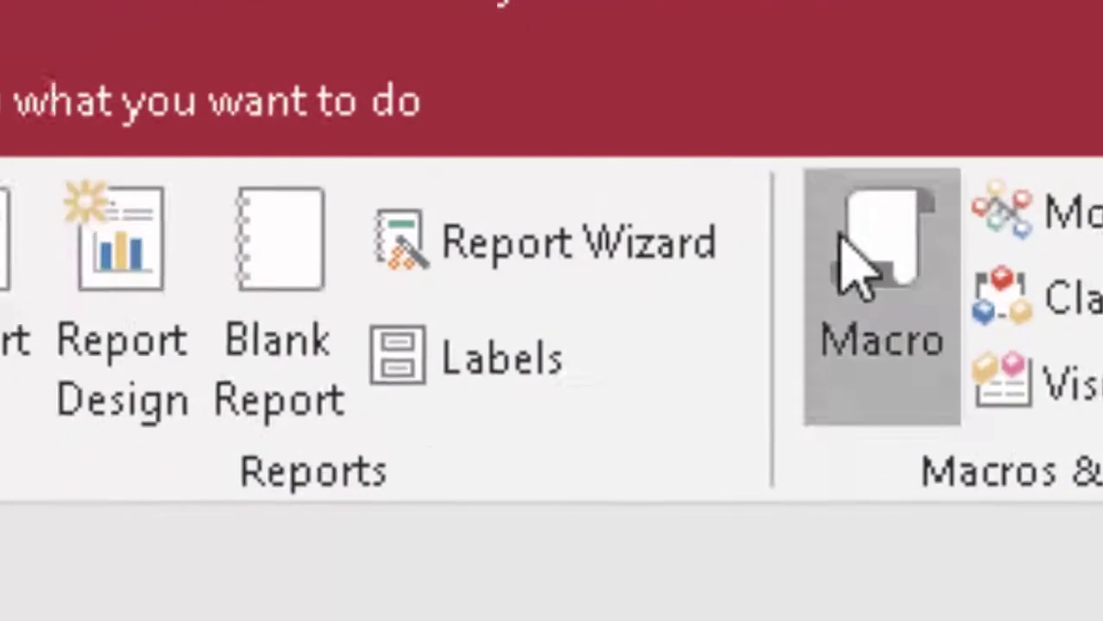
click(660, 345)
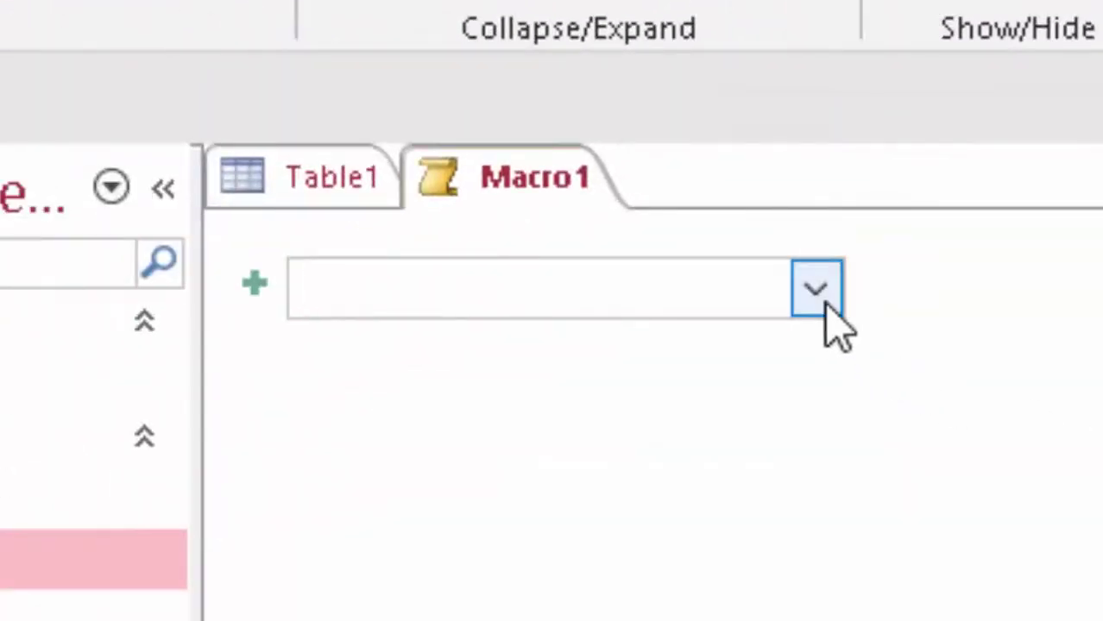
click(818, 293)
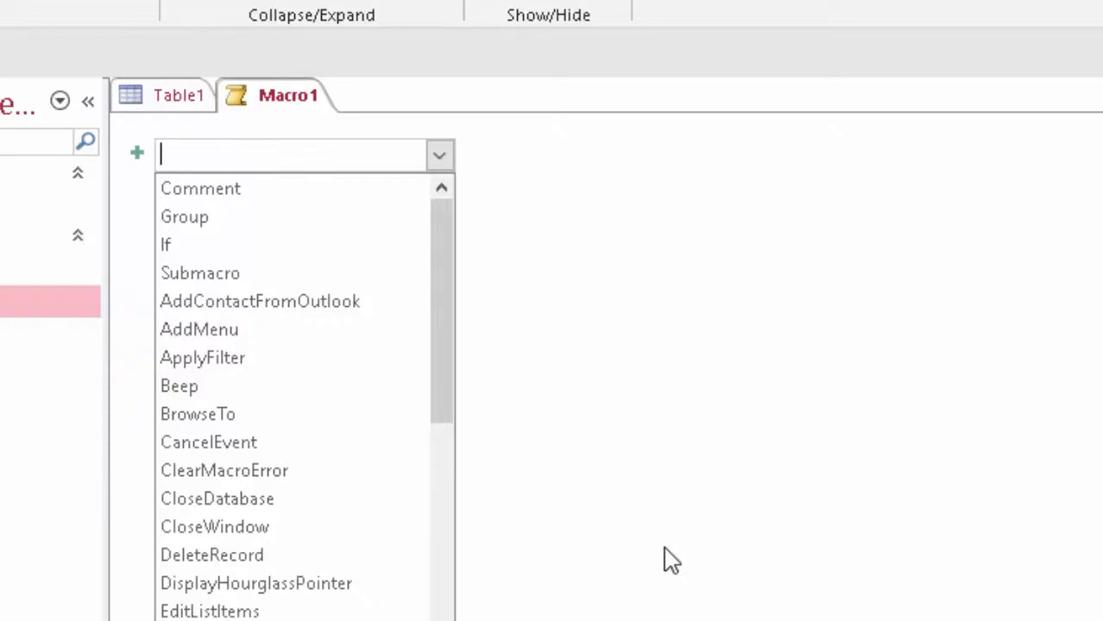
text(OnError)
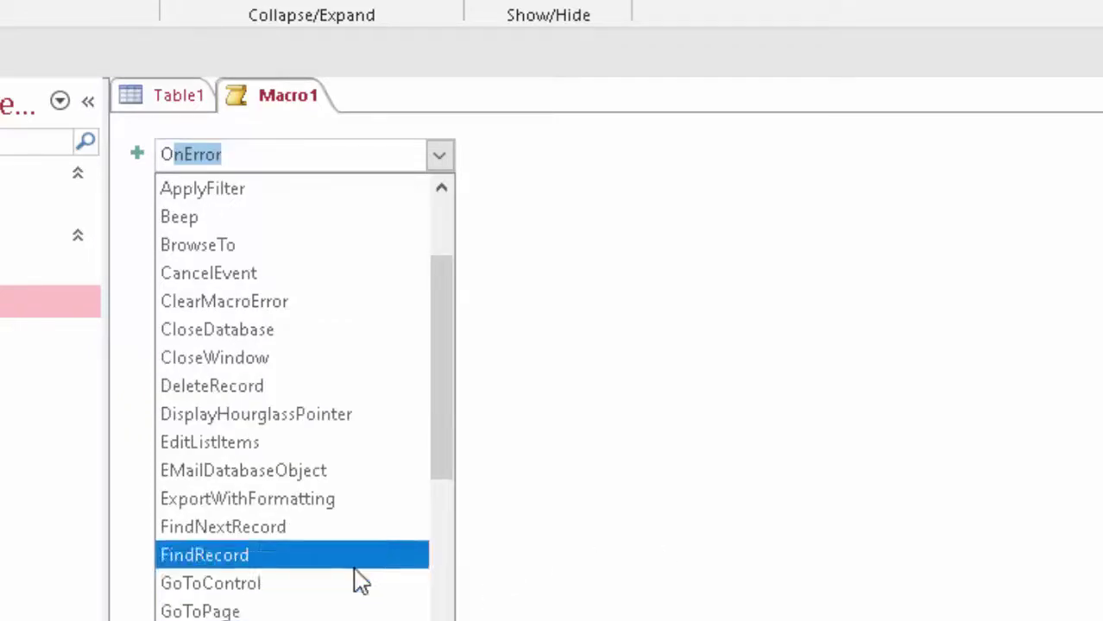
text(penForm)
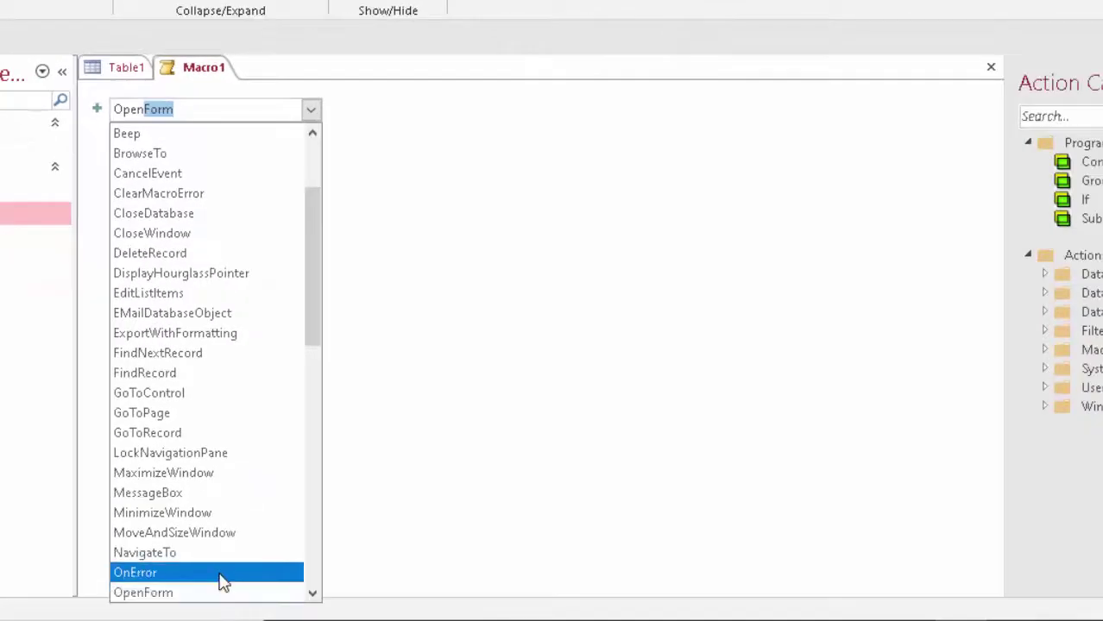
scroll(222, 584, down, 1)
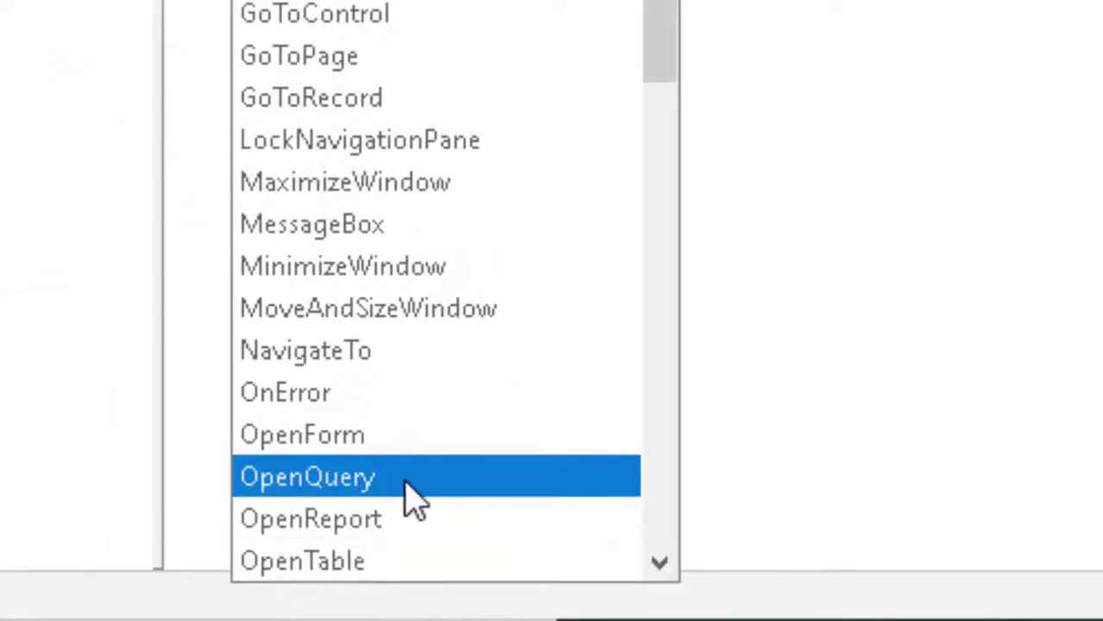
click(406, 483)
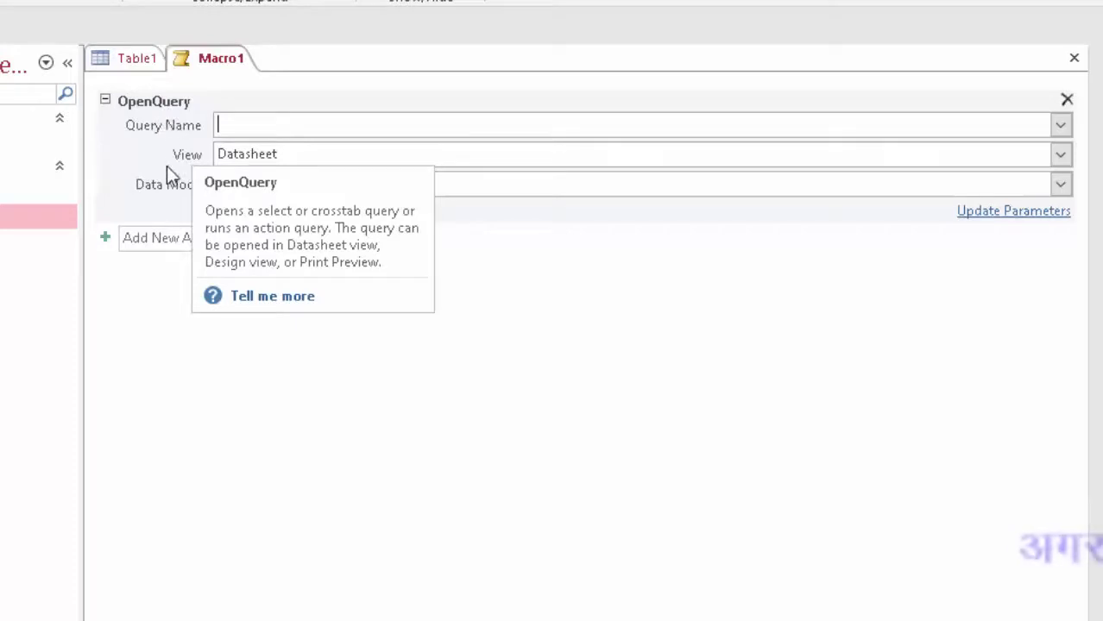
Set the first OpenQuery to Add and add a second OpenQuery set to Average.
click(1062, 126)
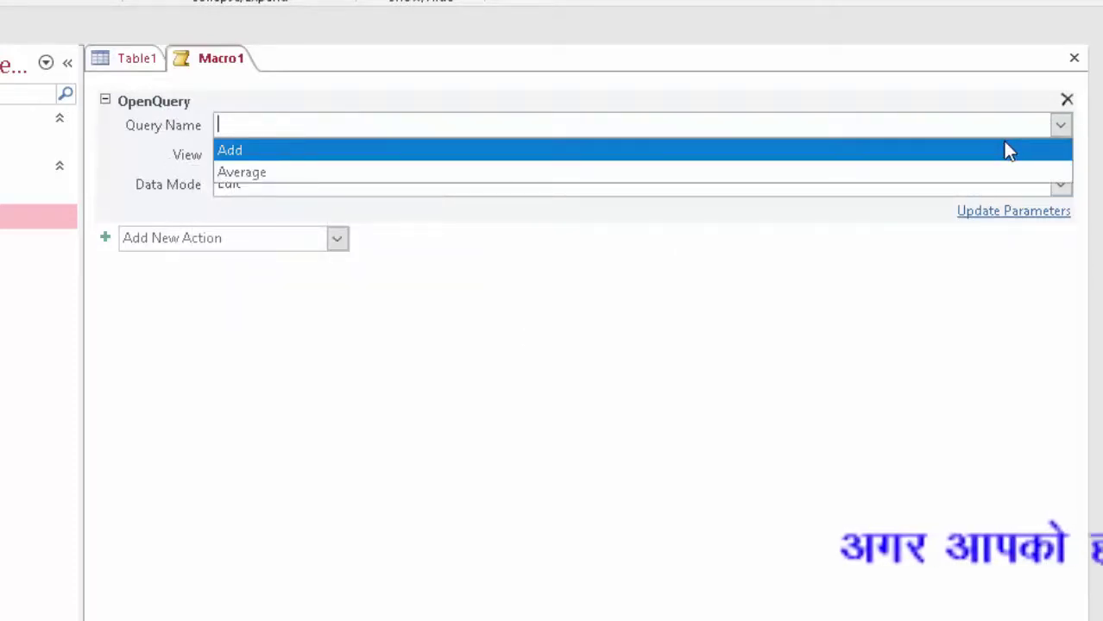
click(1005, 148)
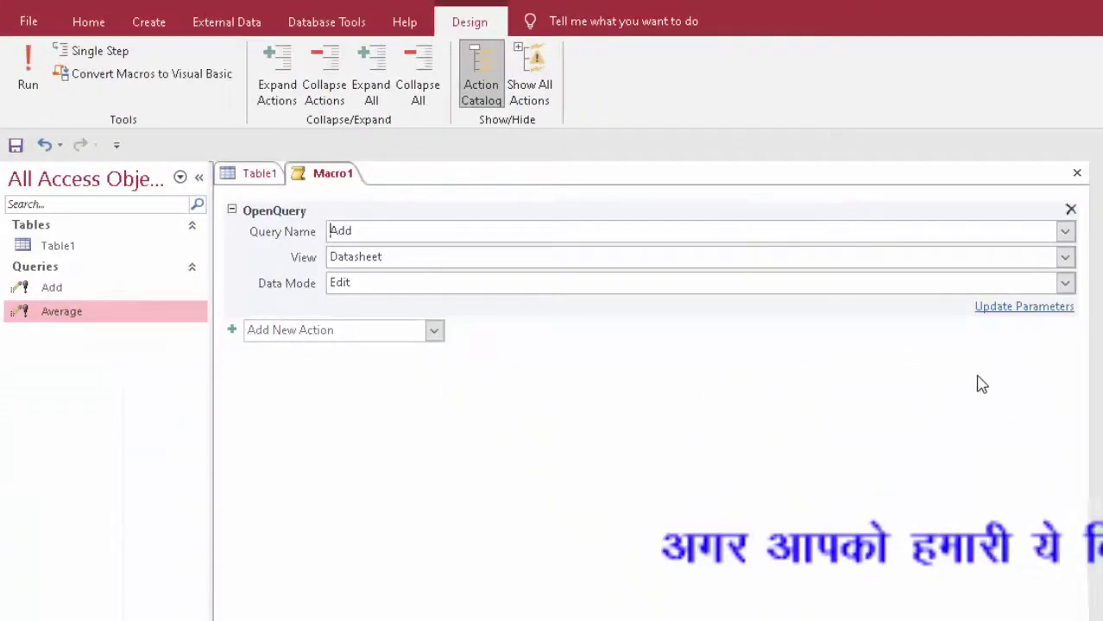
click(434, 331)
text(op)
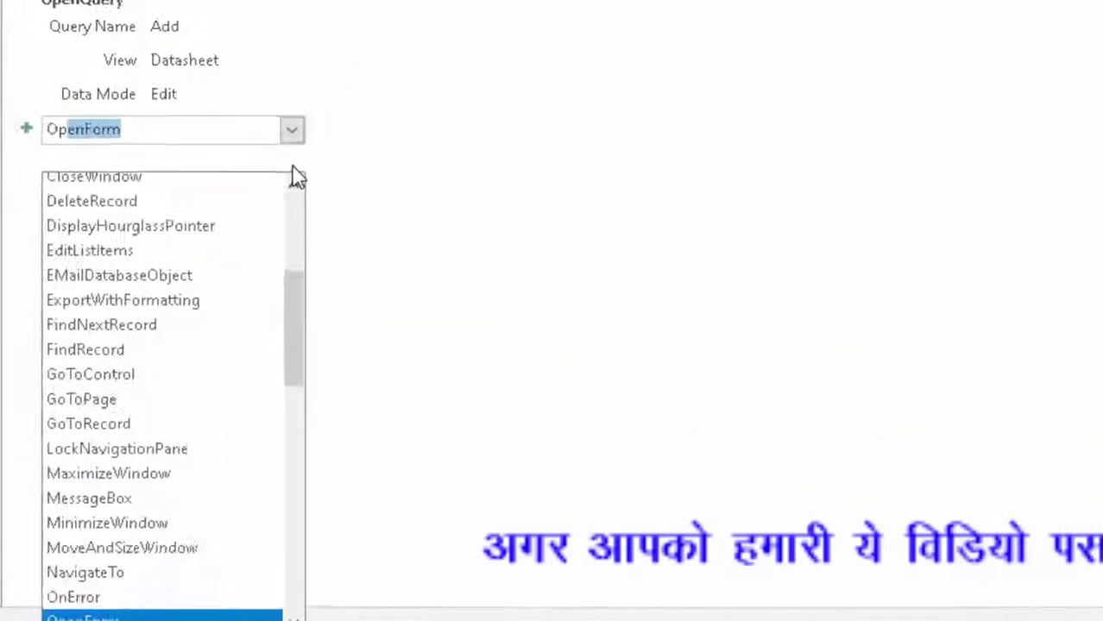
text(e)
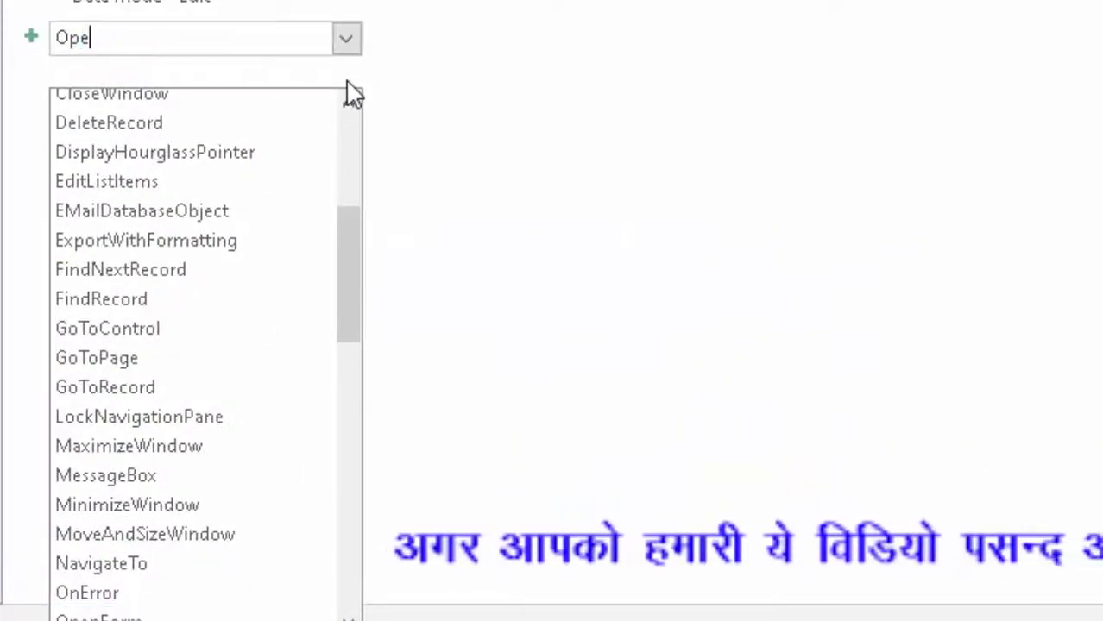
text(nForm)
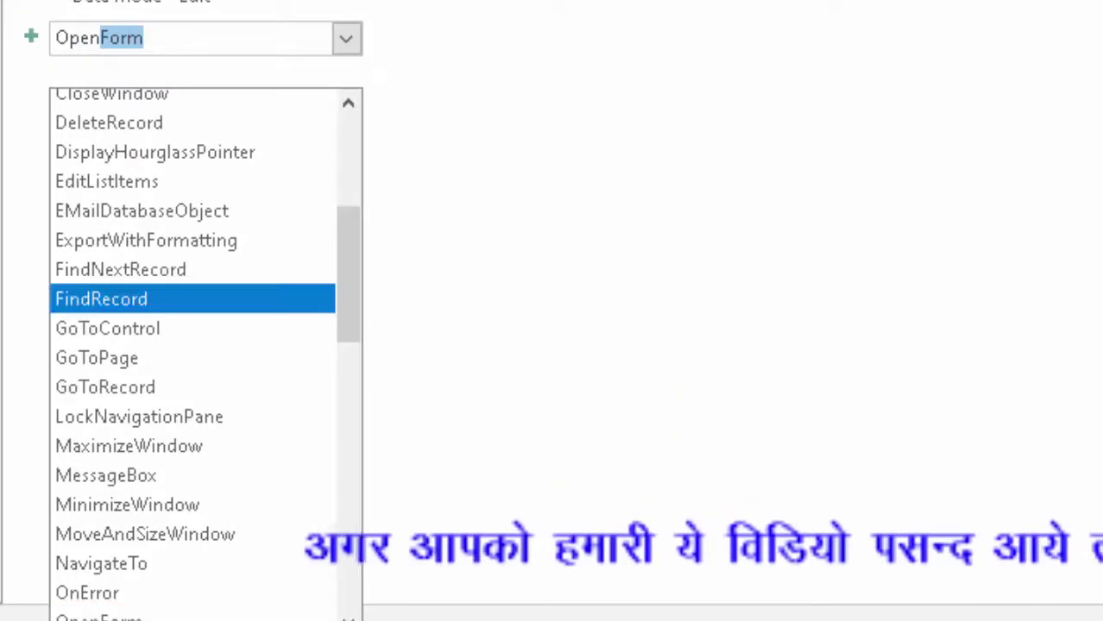
scroll(95, 587, down, 1)
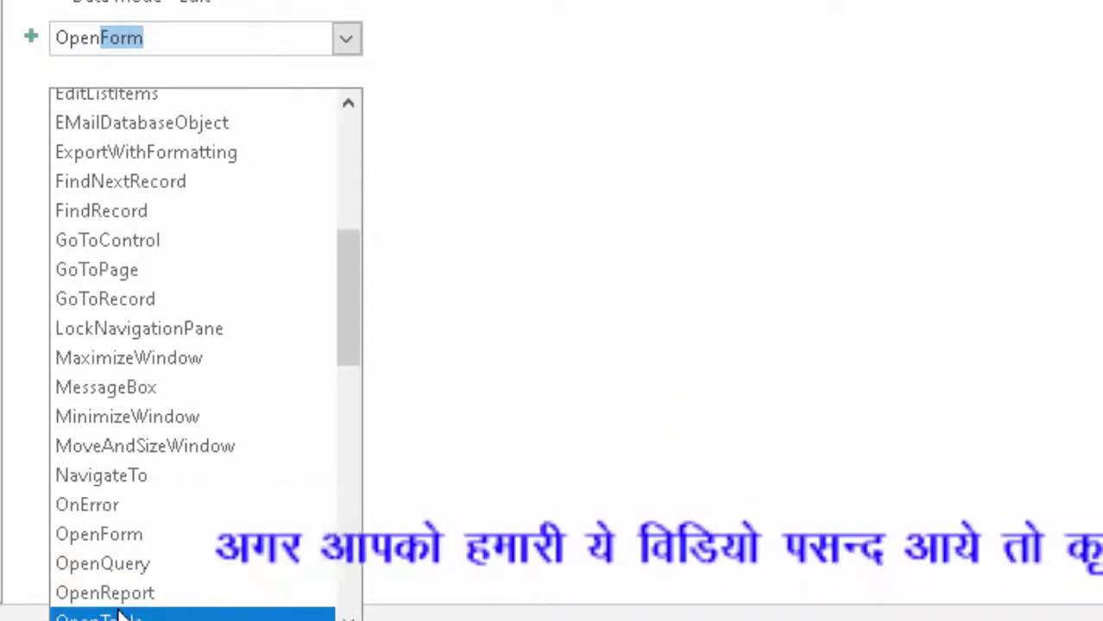
scroll(121, 616, down, 1)
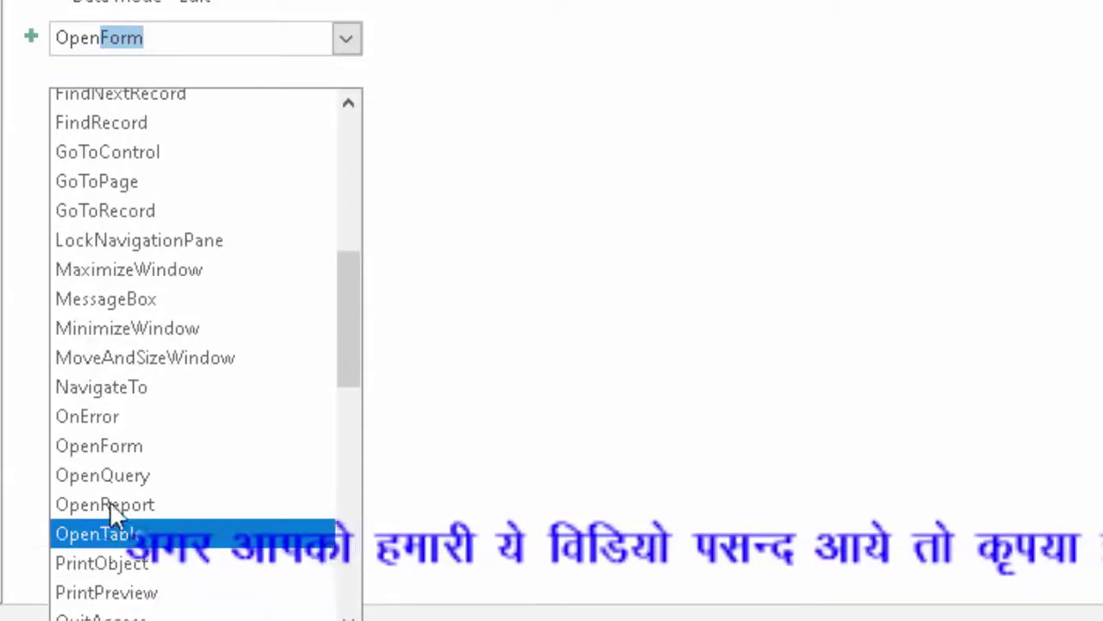
click(112, 475)
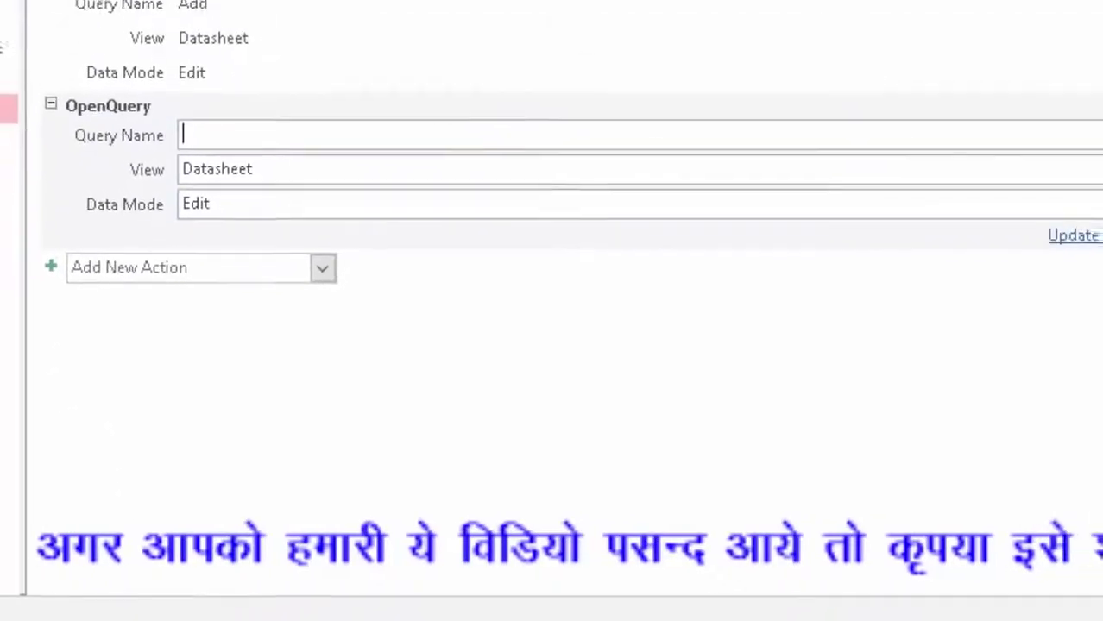
click(1064, 178)
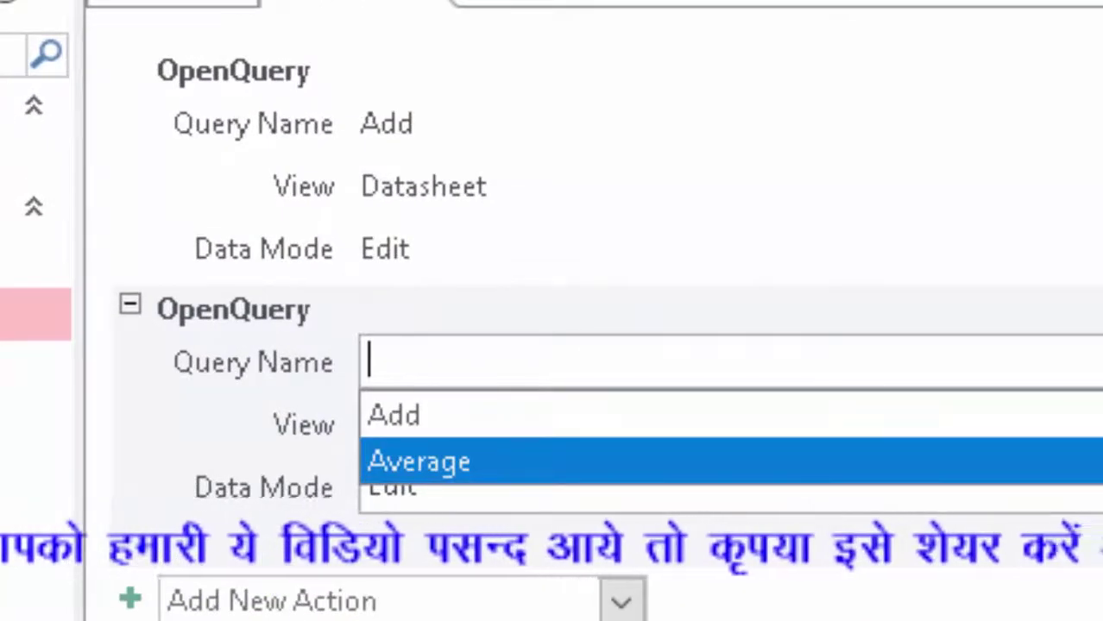
click(419, 462)
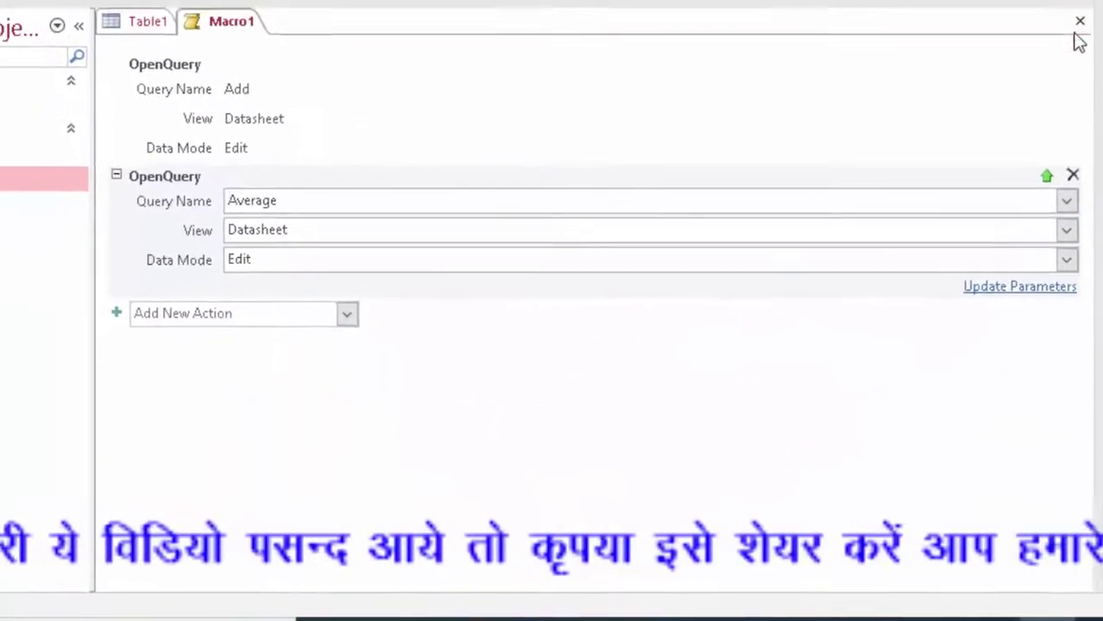
Close the macro, agree to save, and clear the default name.
click(1079, 21)
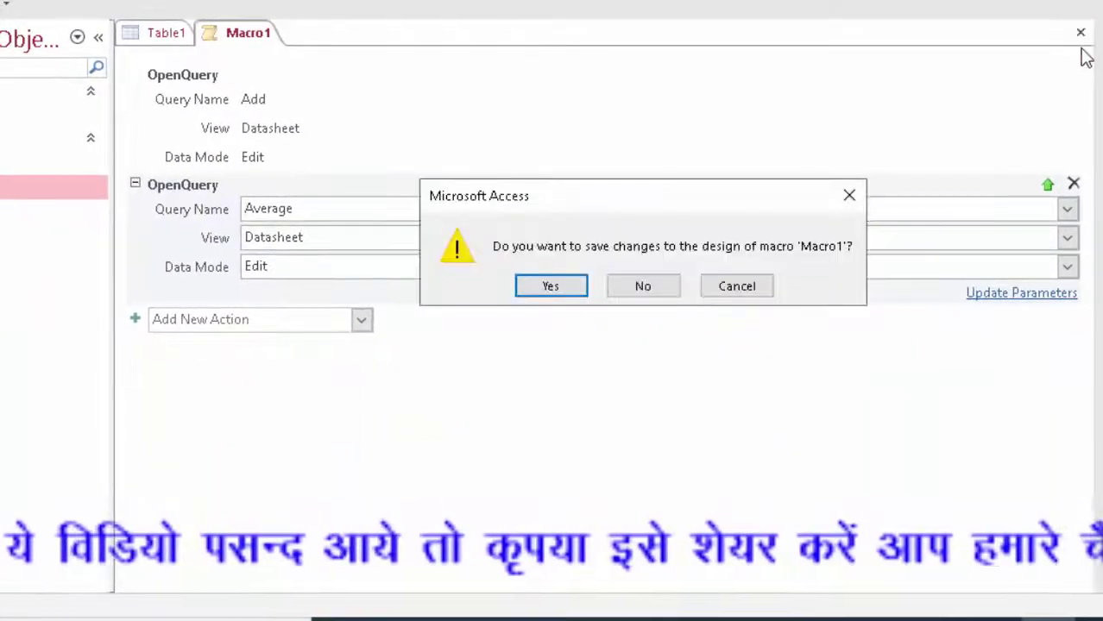
click(552, 286)
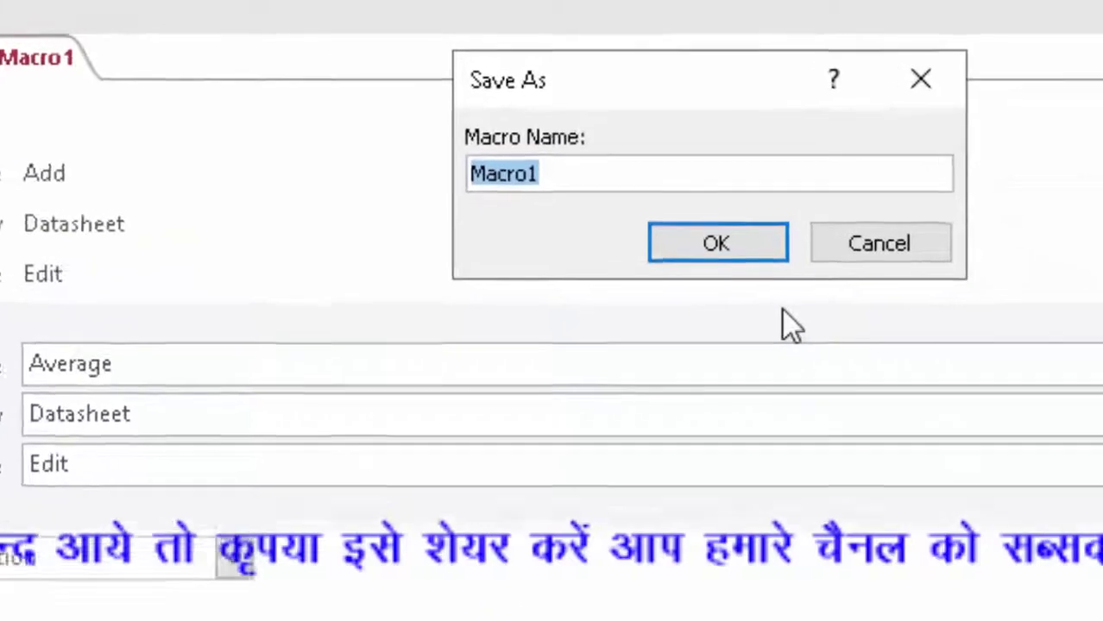
key(BackSpace)
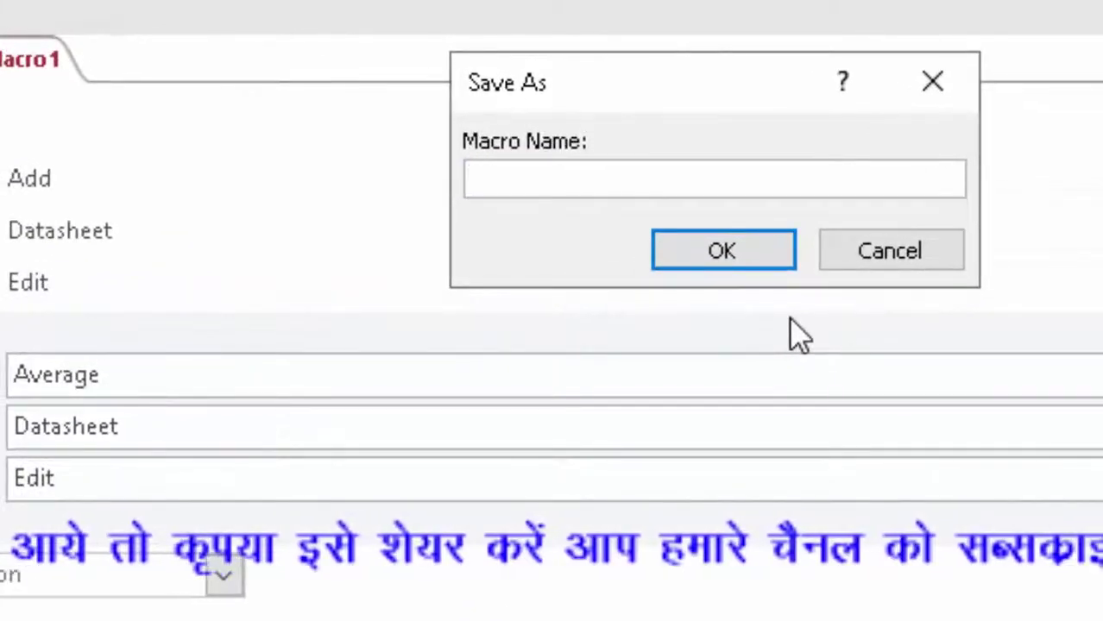
Save the macro under the name 'Add and Average'.
text(Add)
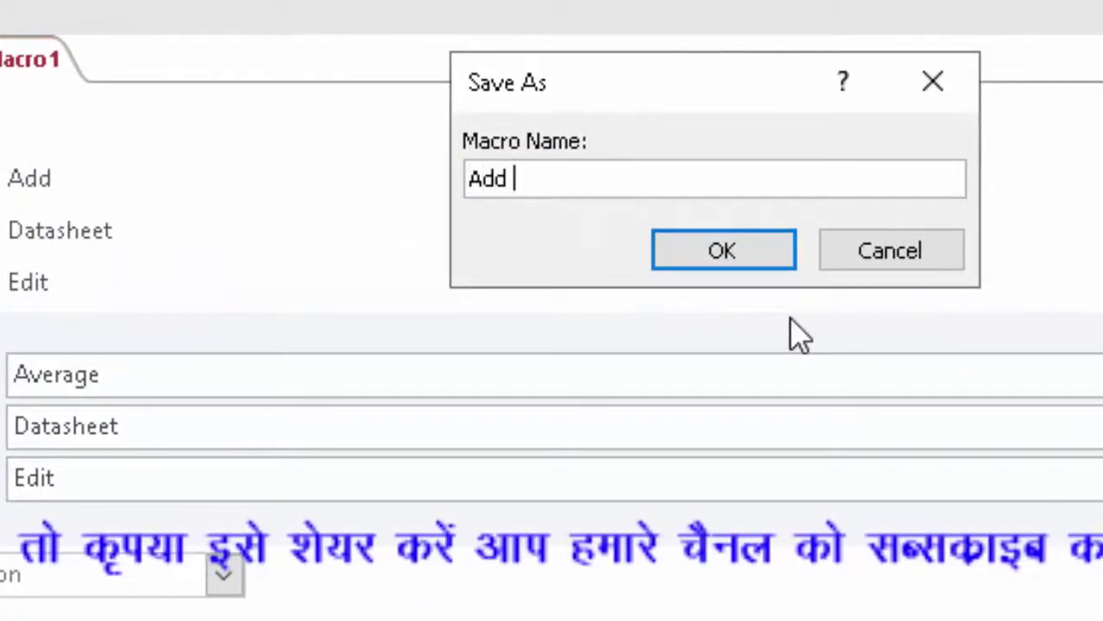
text( a)
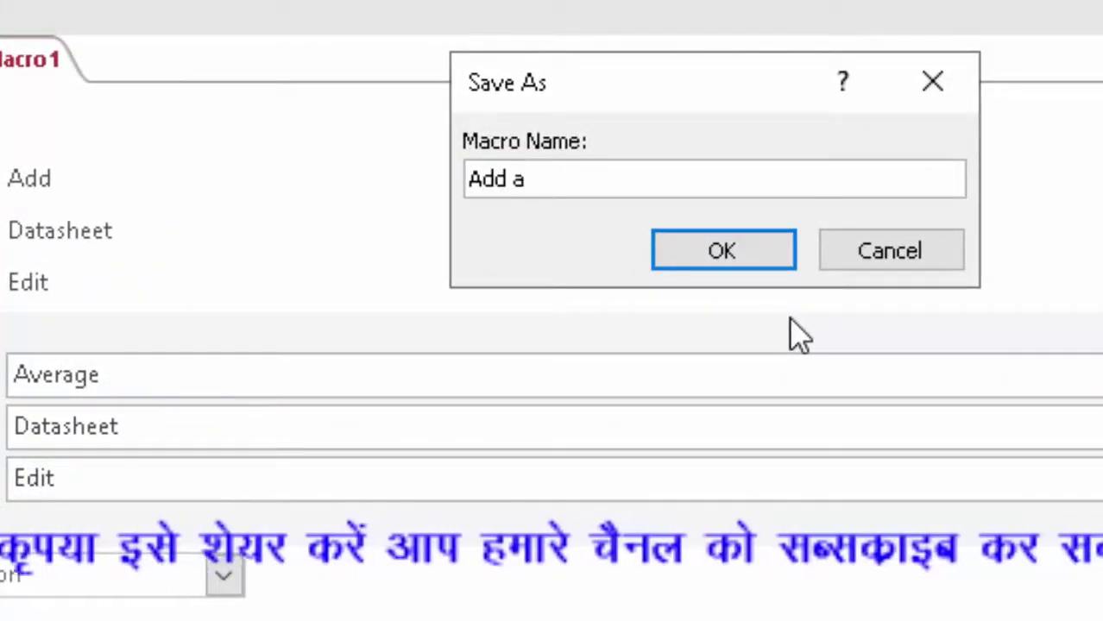
text(nd A)
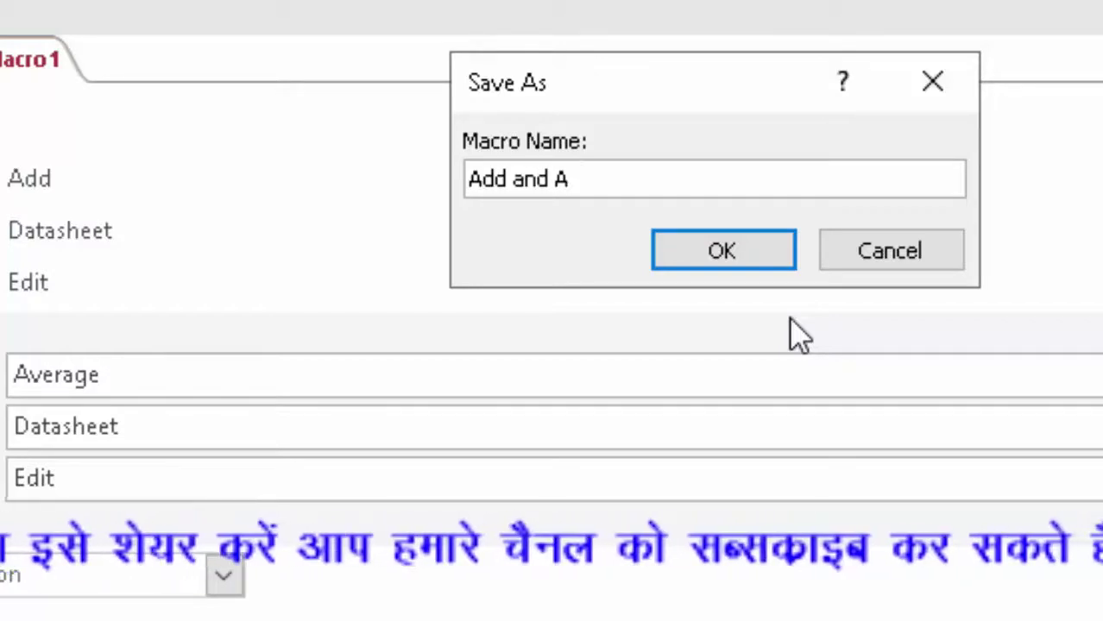
text(verag)
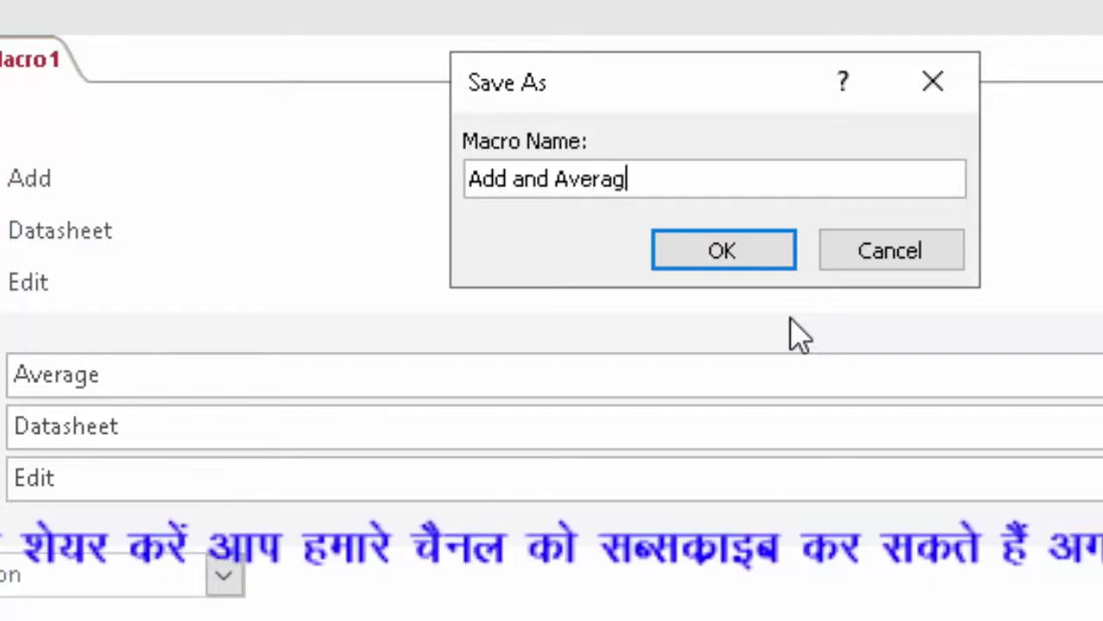
text(e)
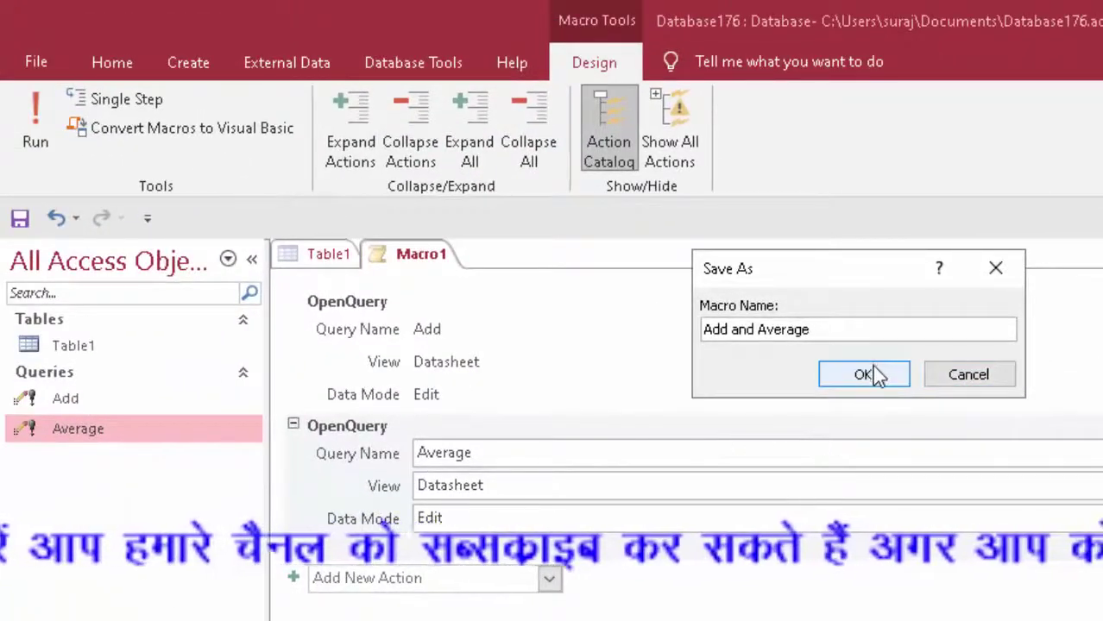
click(875, 375)
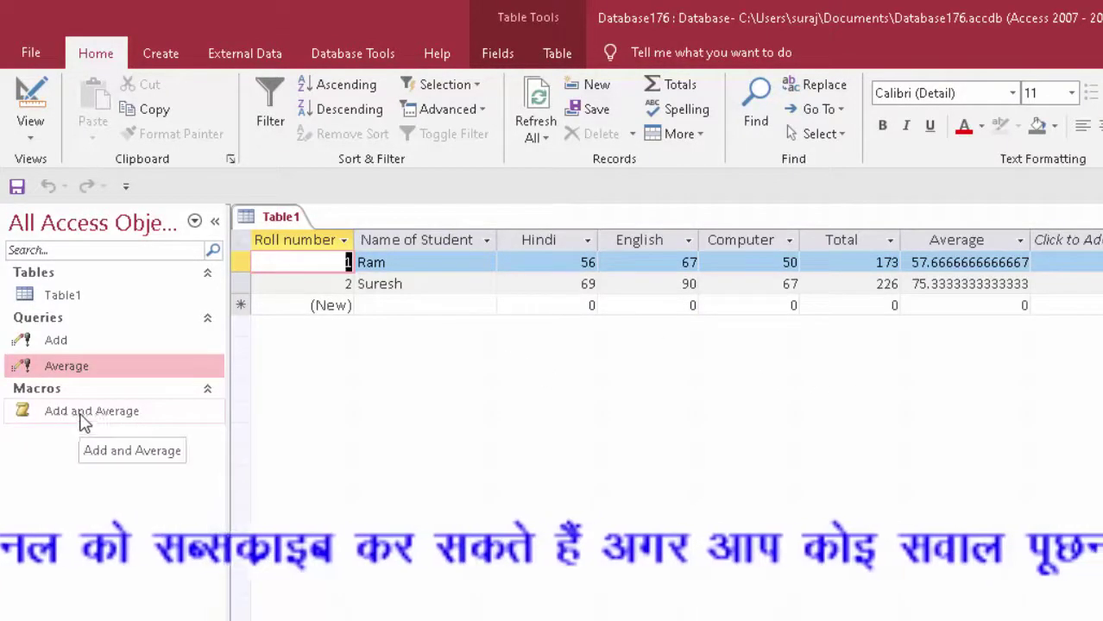
Enter a new student's name with Hindi 78, English 89 and Computer 56.
click(389, 308)
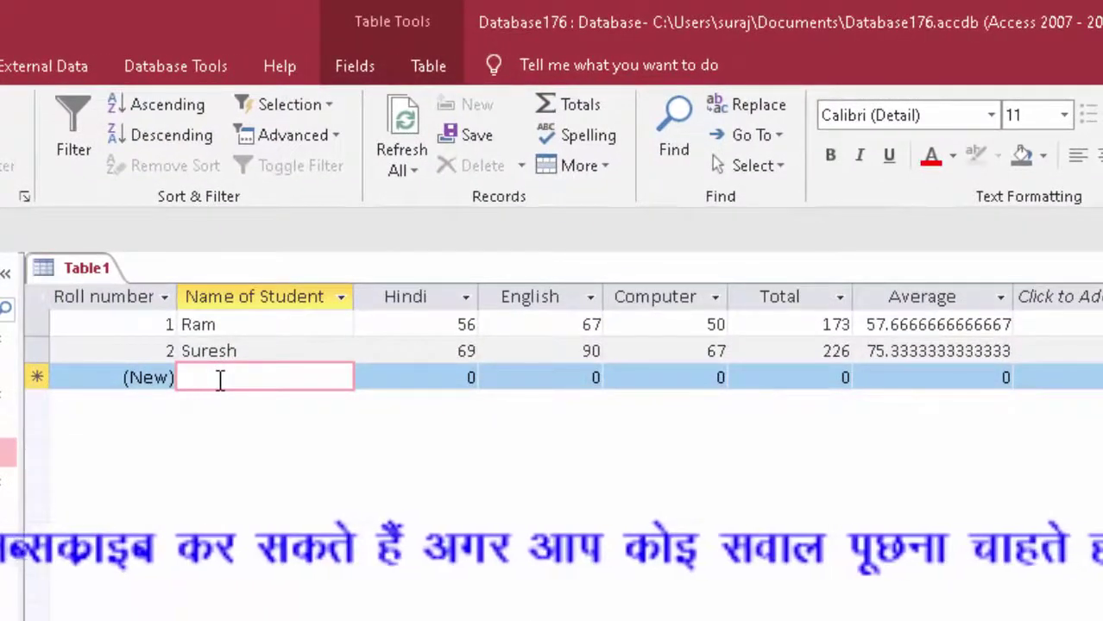
text(Javed)
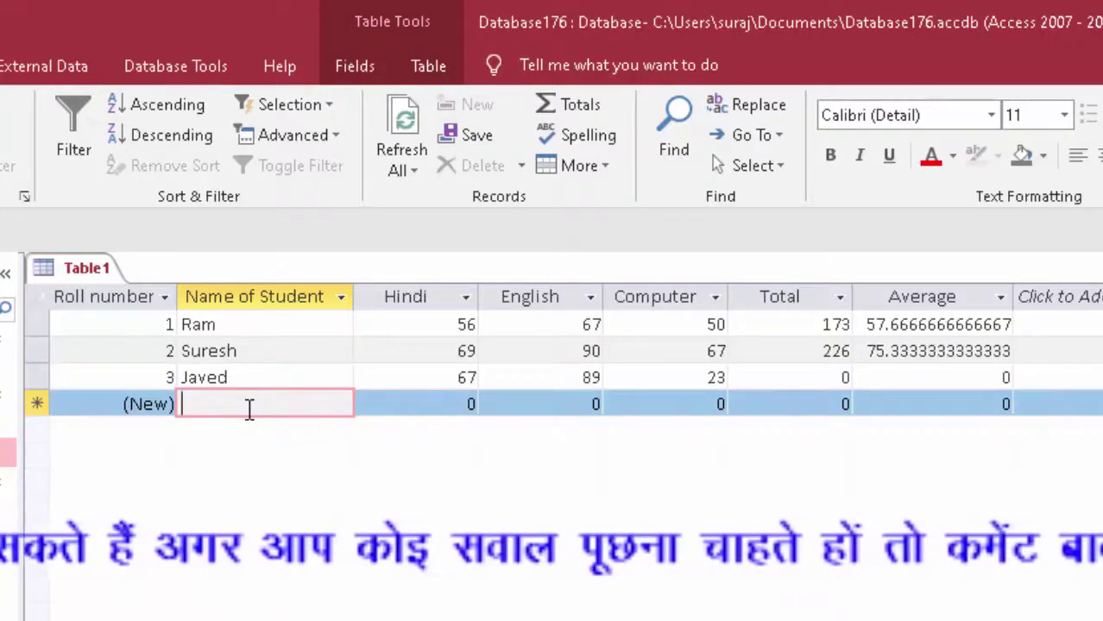
text(Tehrin)
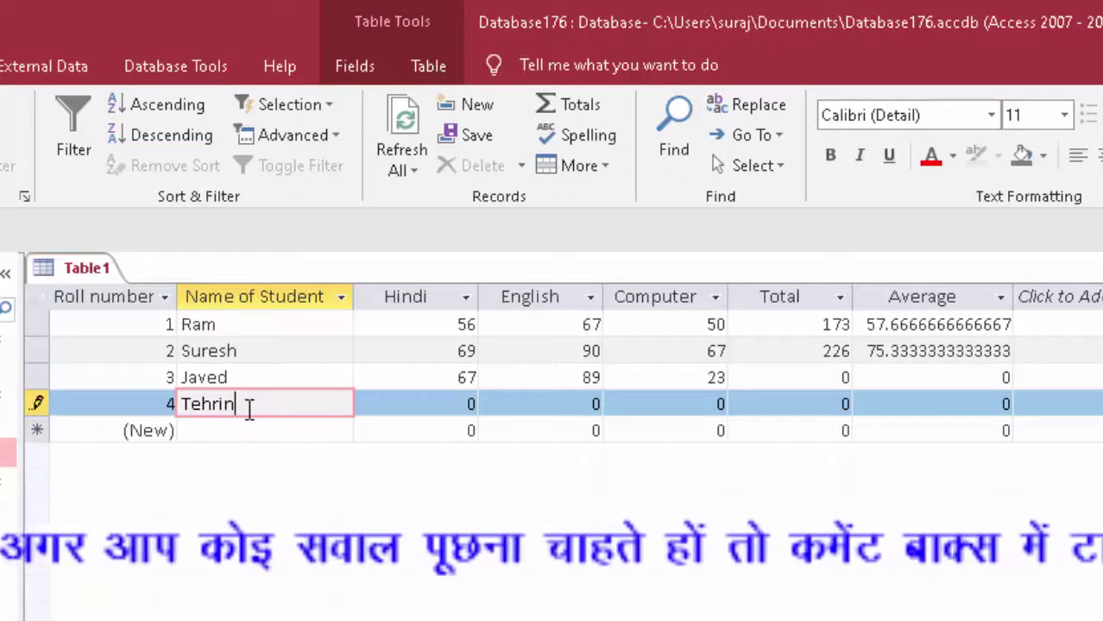
key(Tab)
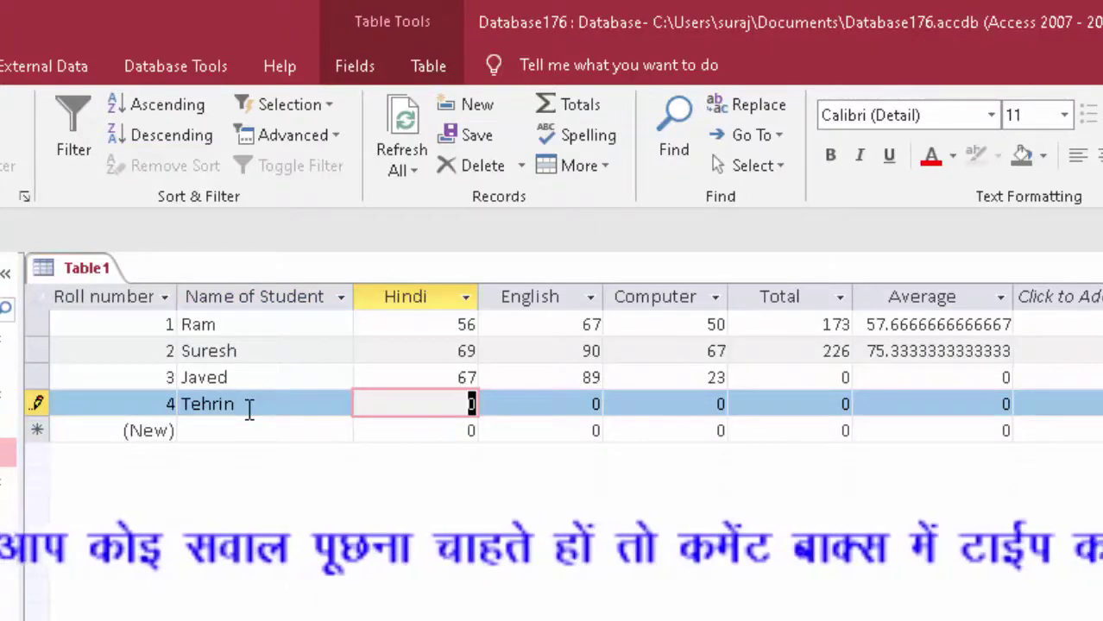
text(78)
key(Tab)
text(89)
key(Tab)
text(56)
key(Tab)
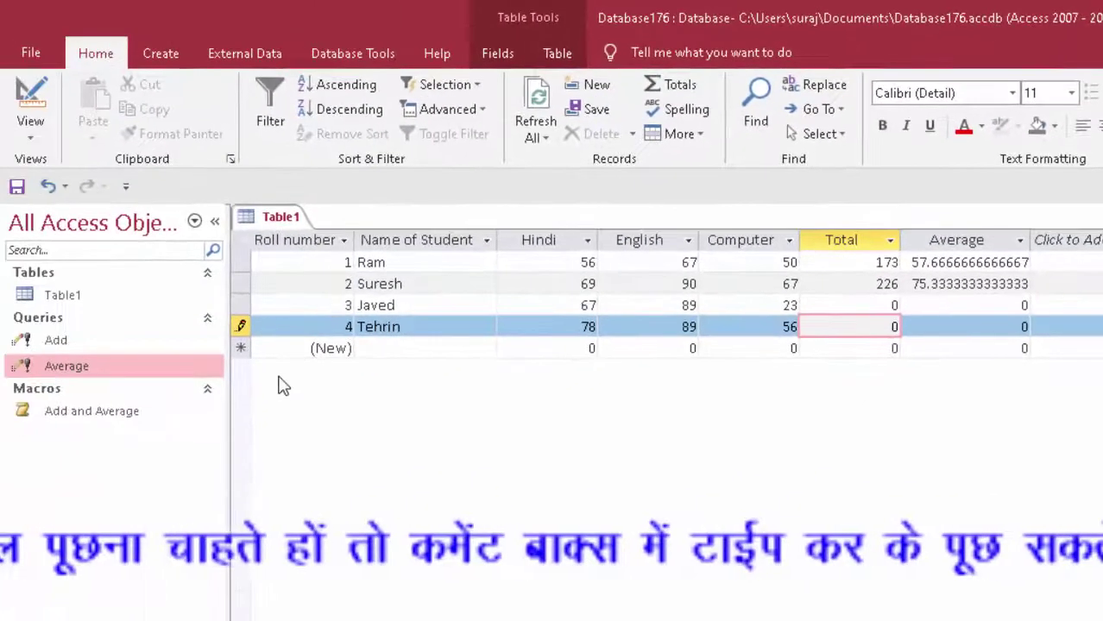
Run the Add and Average macro, confirm its update prompts, and close Table1 keeping layout changes.
click(134, 418)
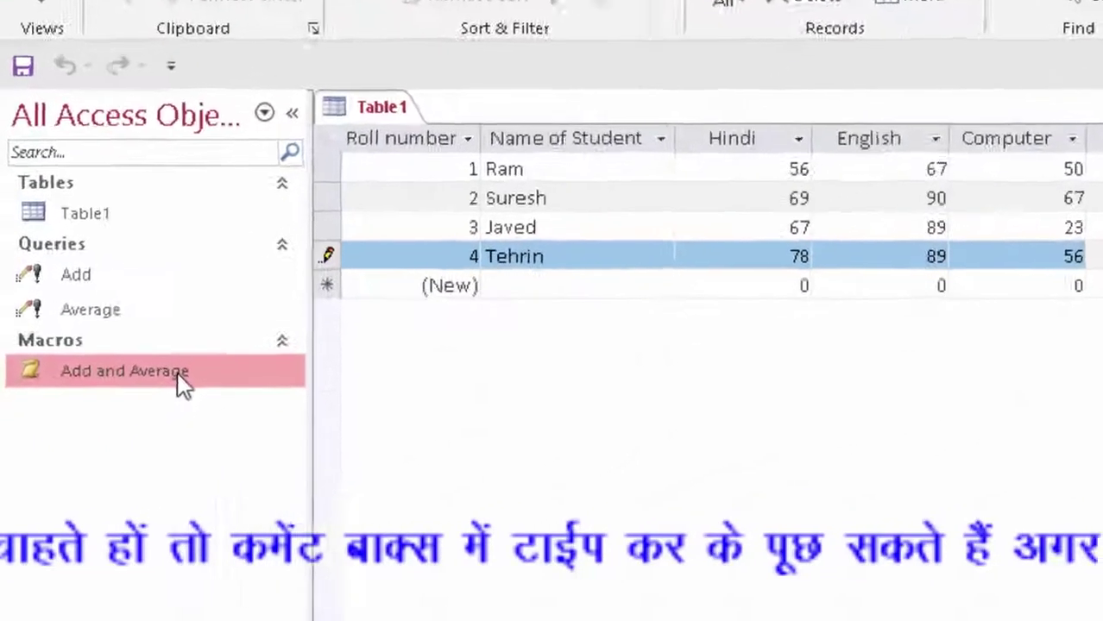
right_click(130, 411)
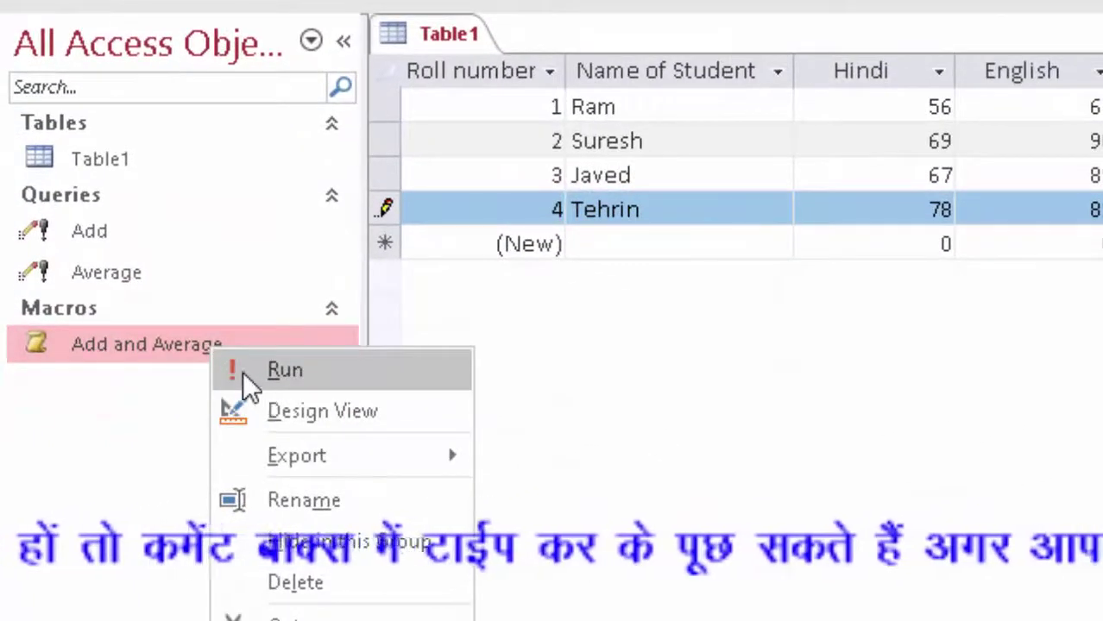
click(289, 372)
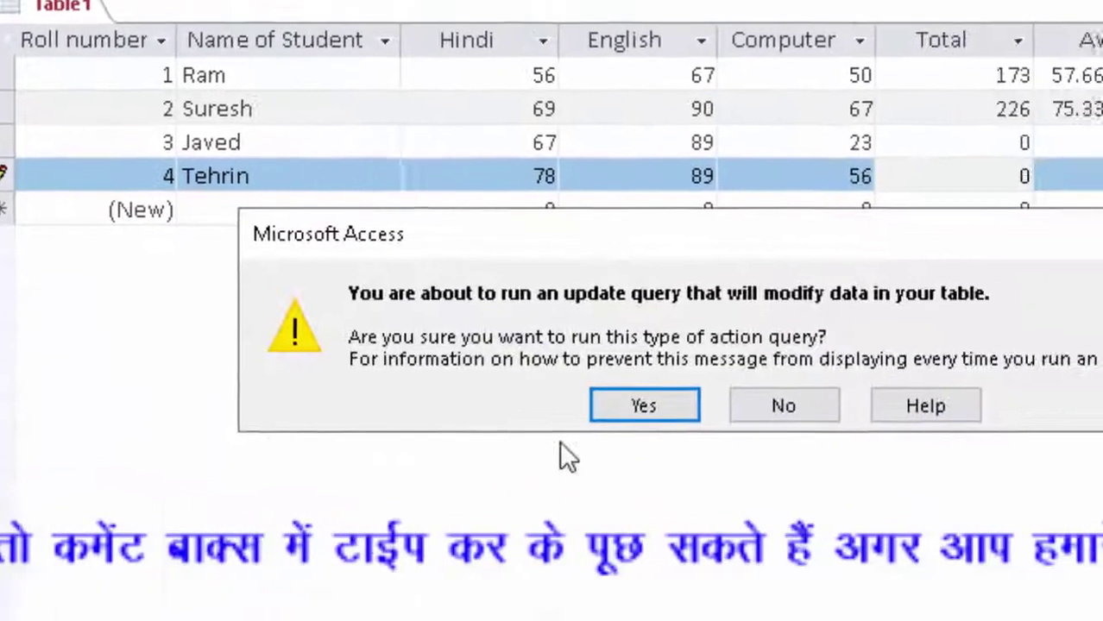
click(569, 412)
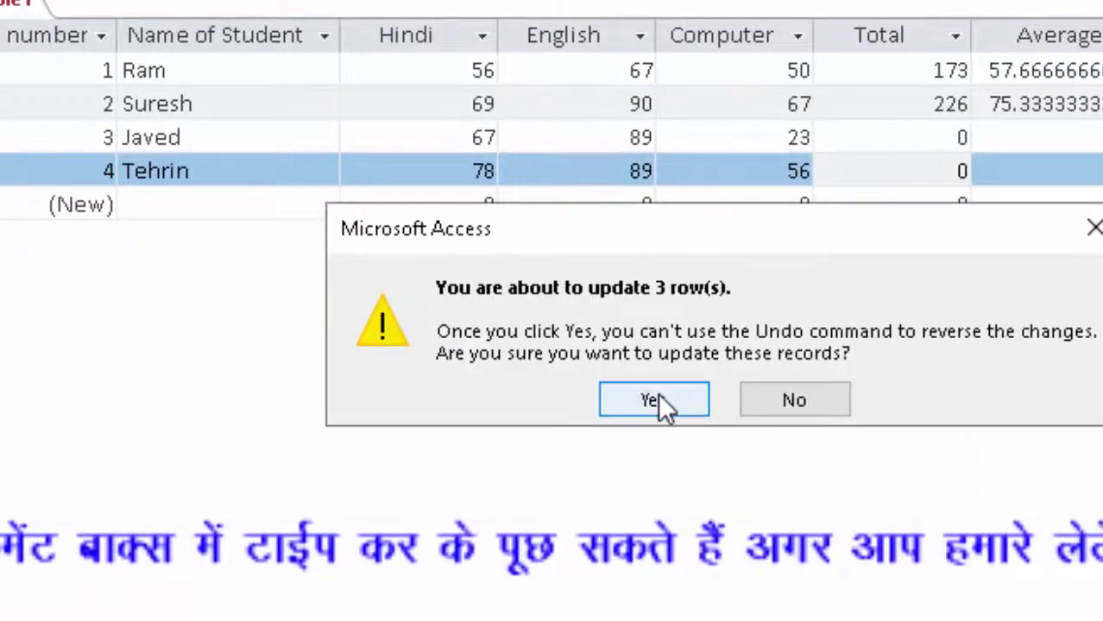
click(657, 397)
click(578, 392)
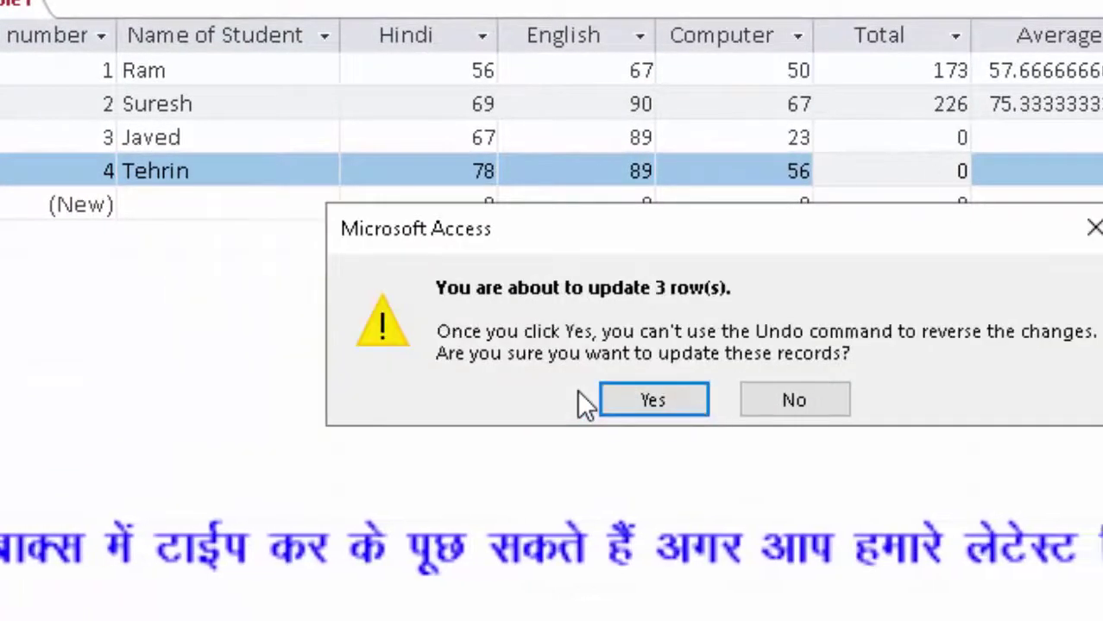
click(610, 396)
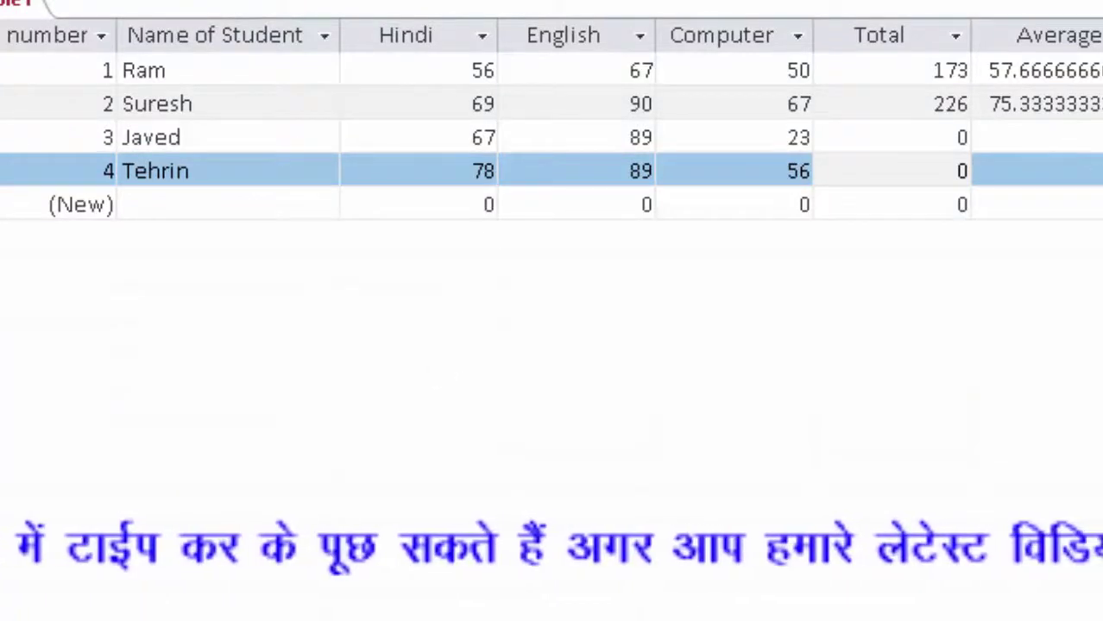
key(ctrl+w)
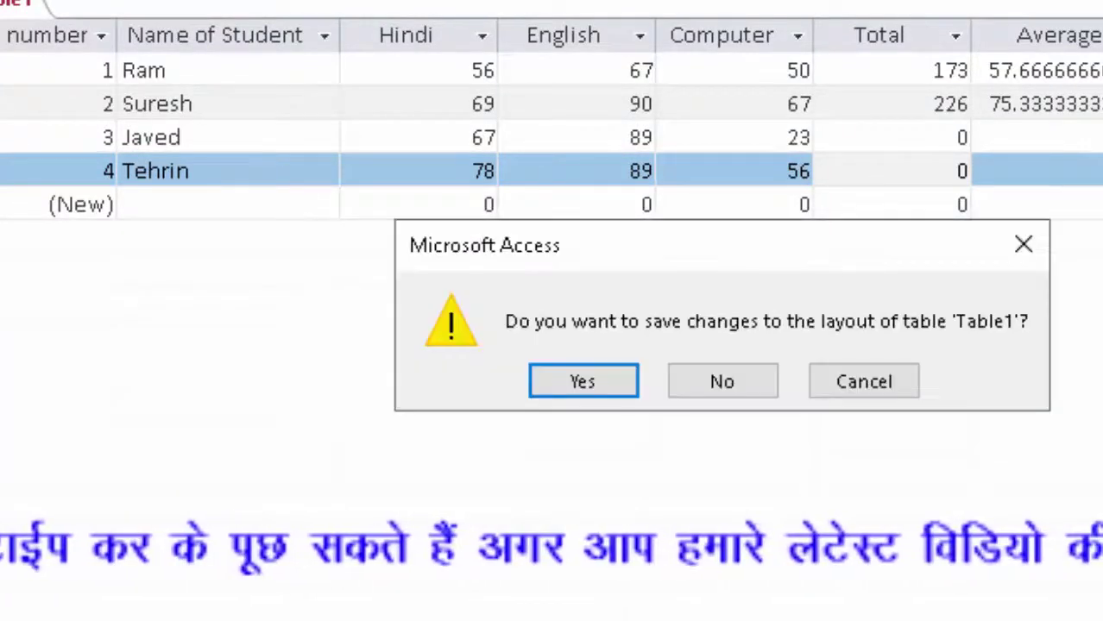
click(562, 385)
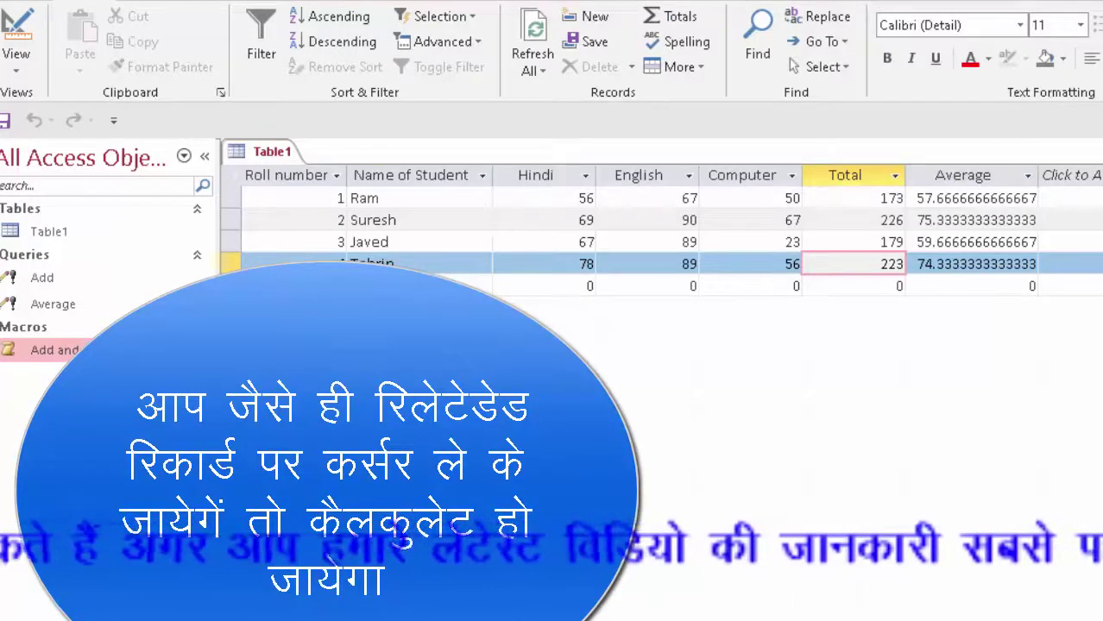
Add a new student record with Hindi 67, English 34 and Computer 67, then launch the macro.
click(406, 286)
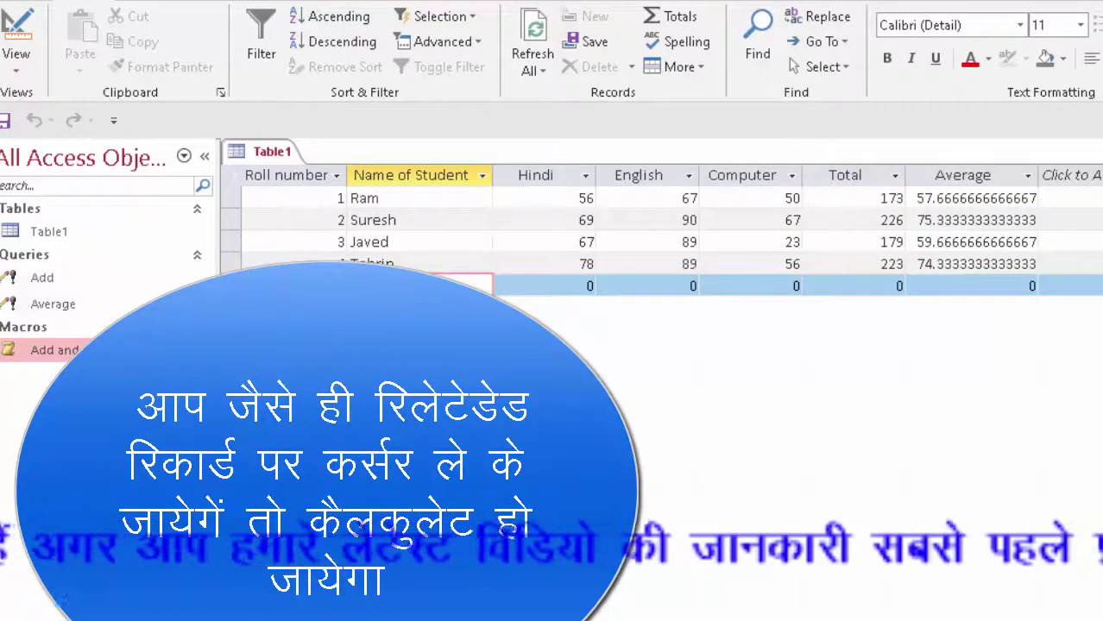
text(Saura)
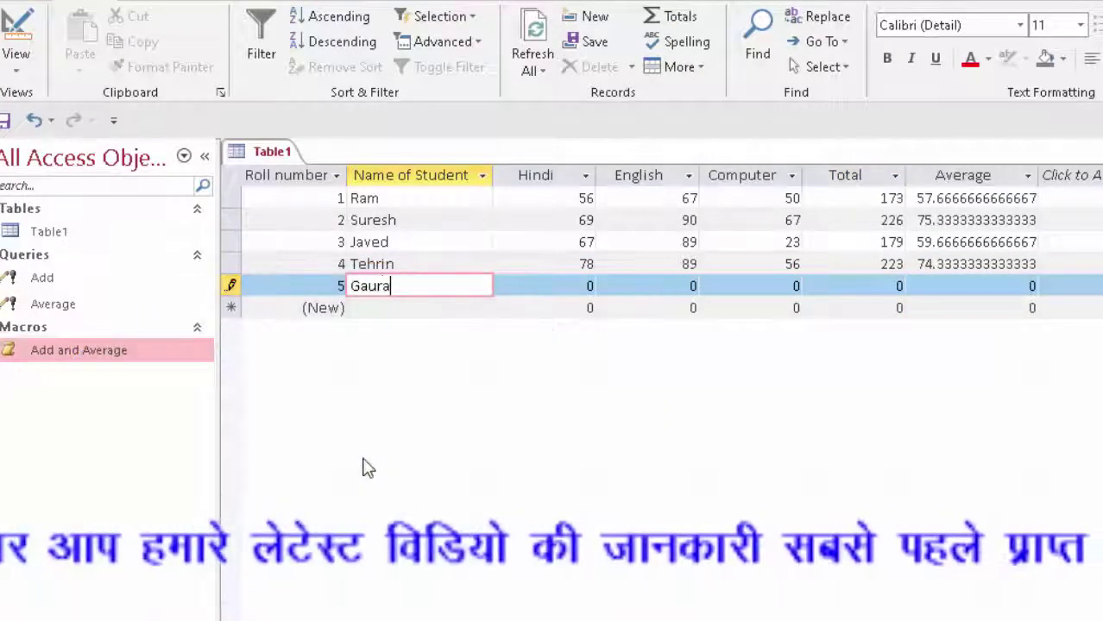
text(v)
key(Tab)
text(6)
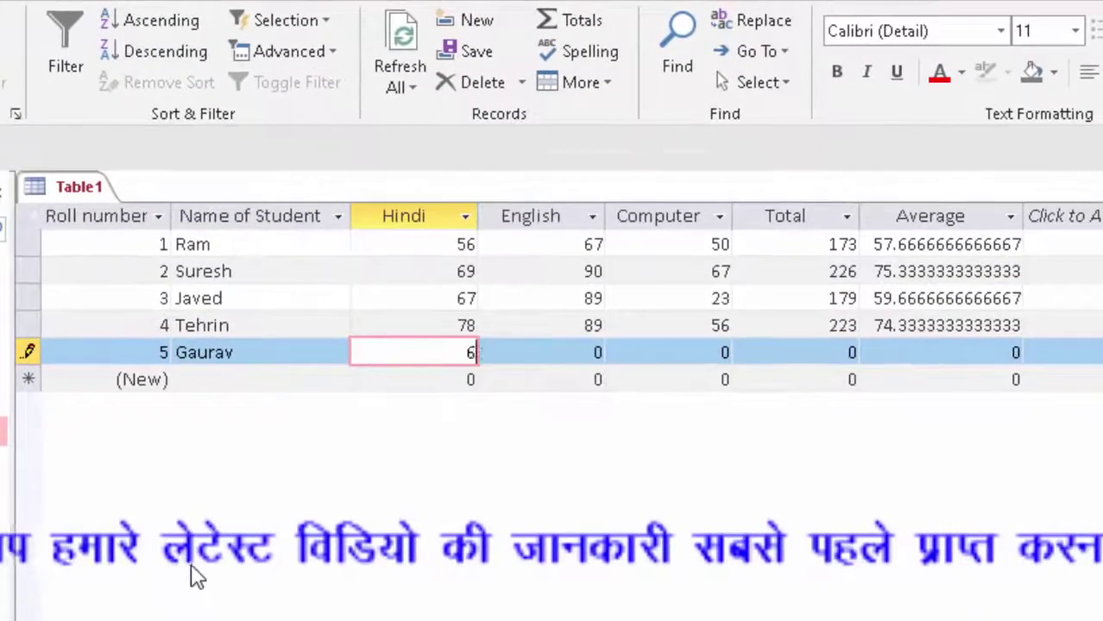
text(7)
key(Tab)
text(34)
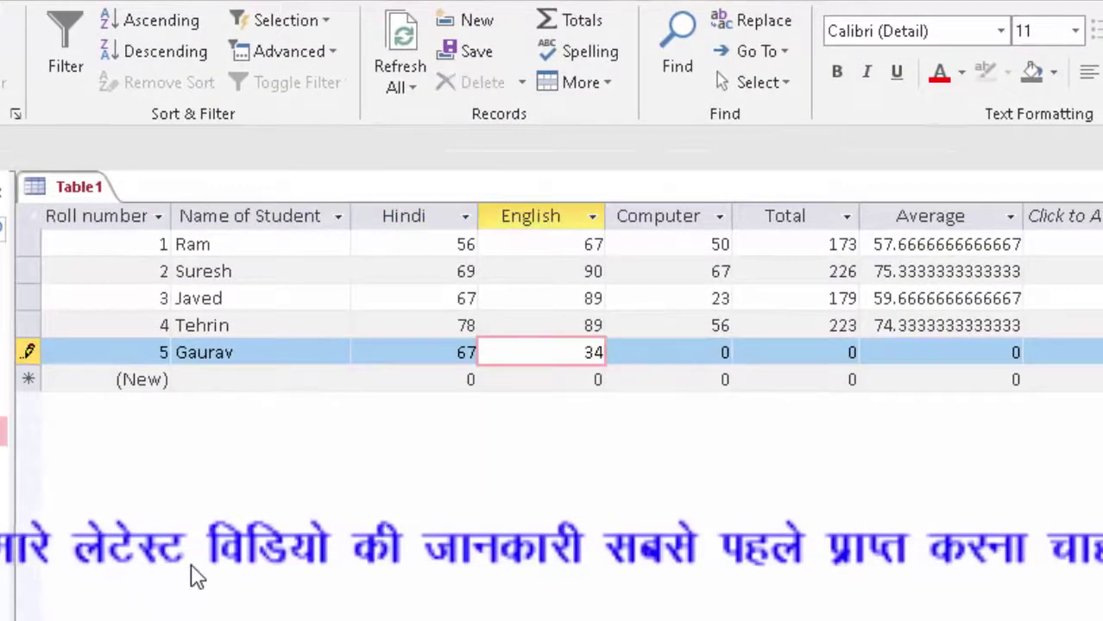
key(Tab)
key(Tab)
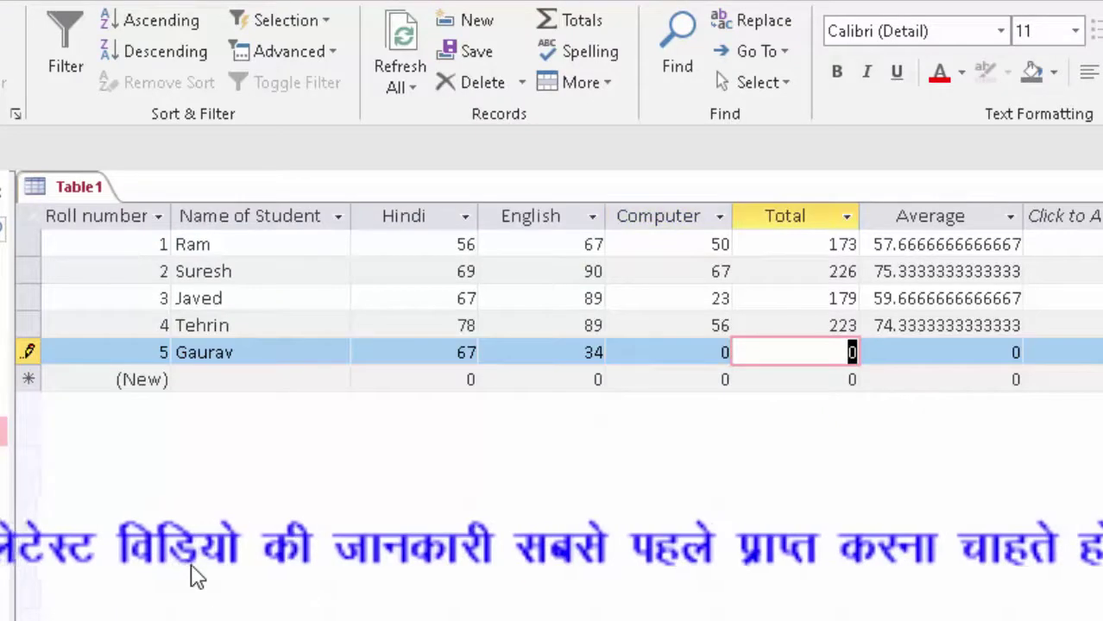
text(67)
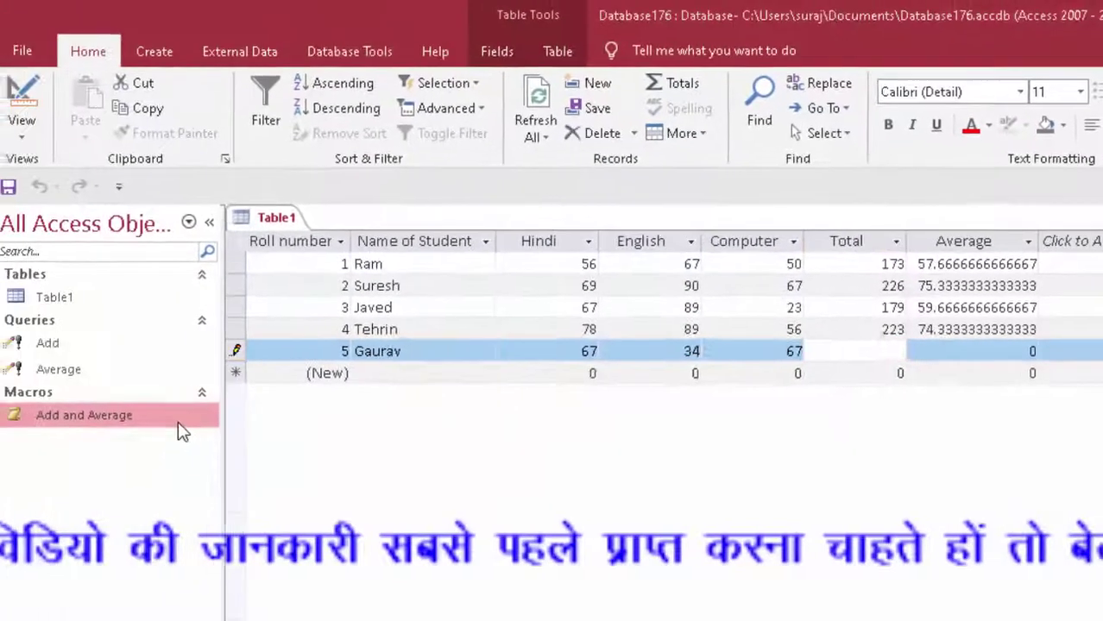
double_click(64, 431)
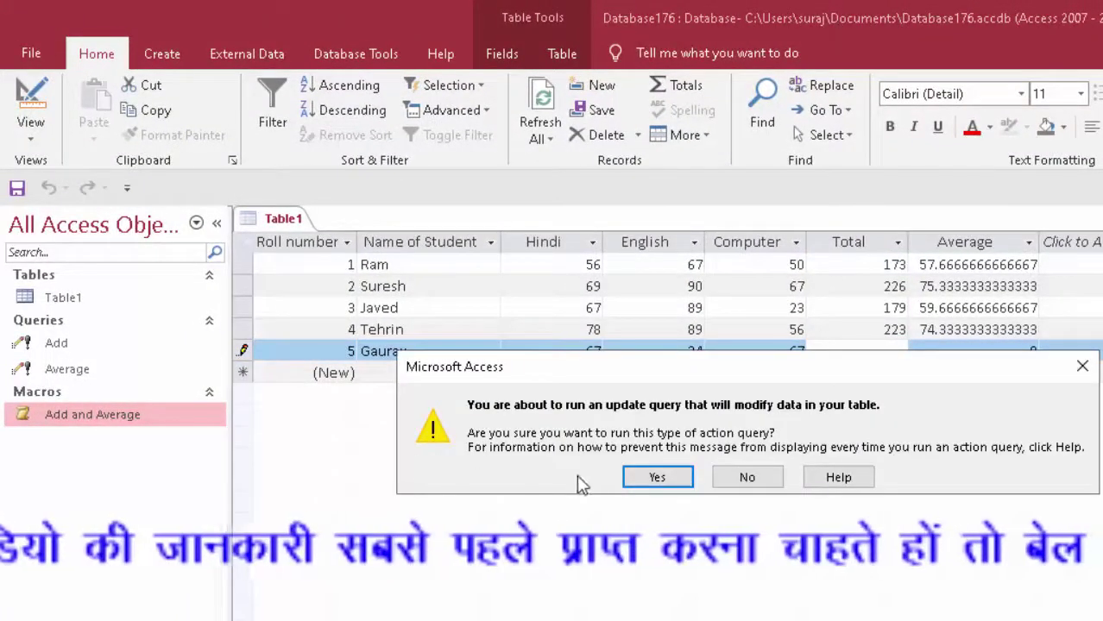
Accept the macro's update-query prompts and check the fifth student's marks and Total.
click(656, 476)
click(686, 479)
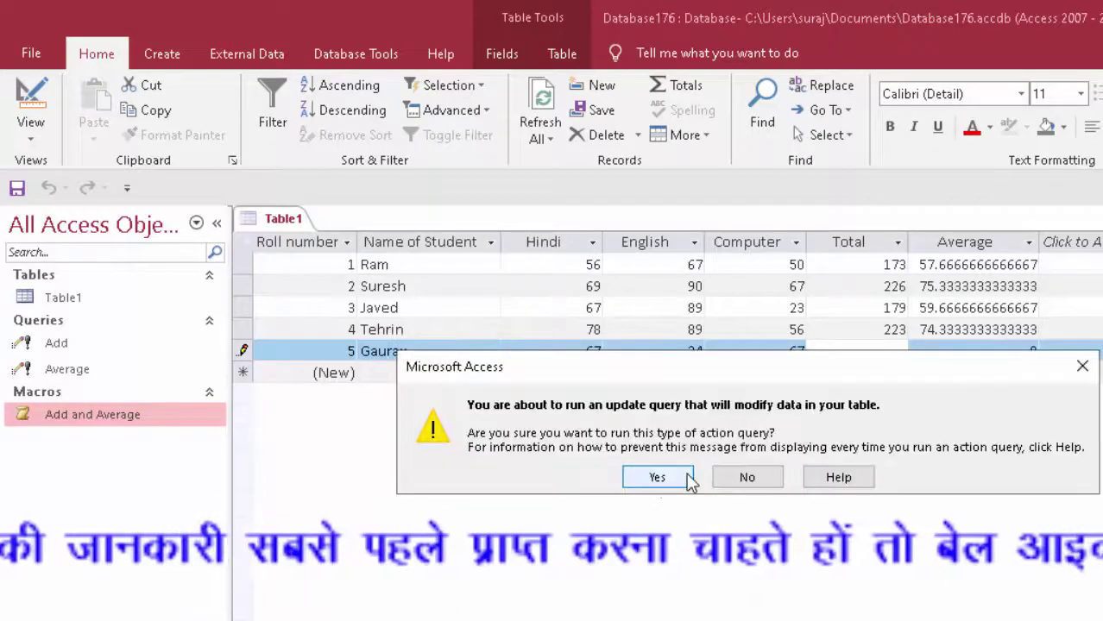
click(657, 479)
click(696, 477)
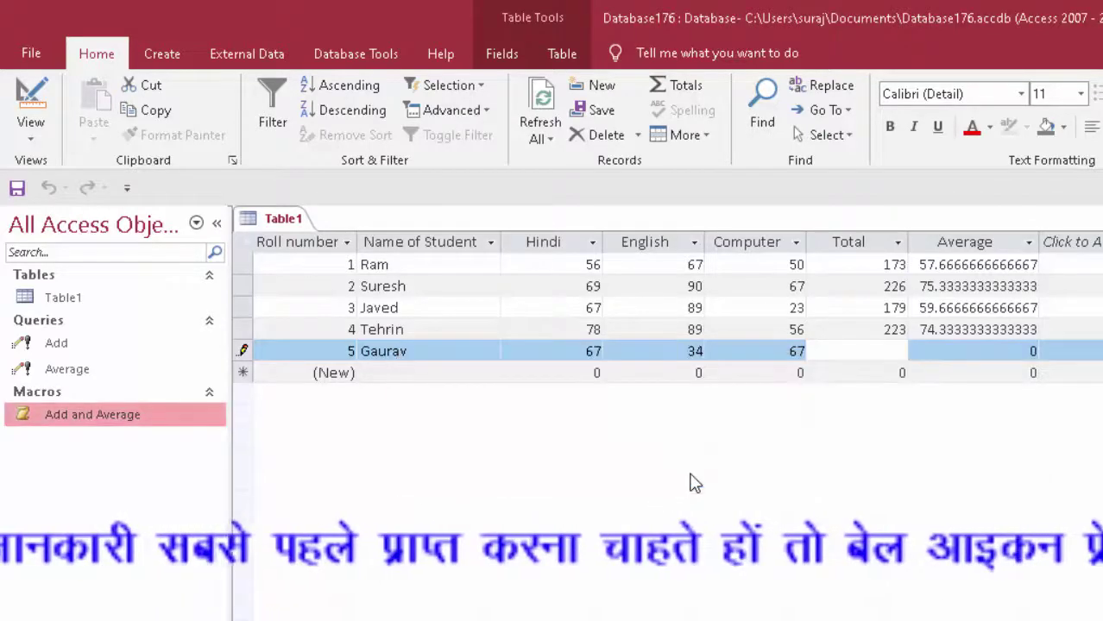
click(536, 351)
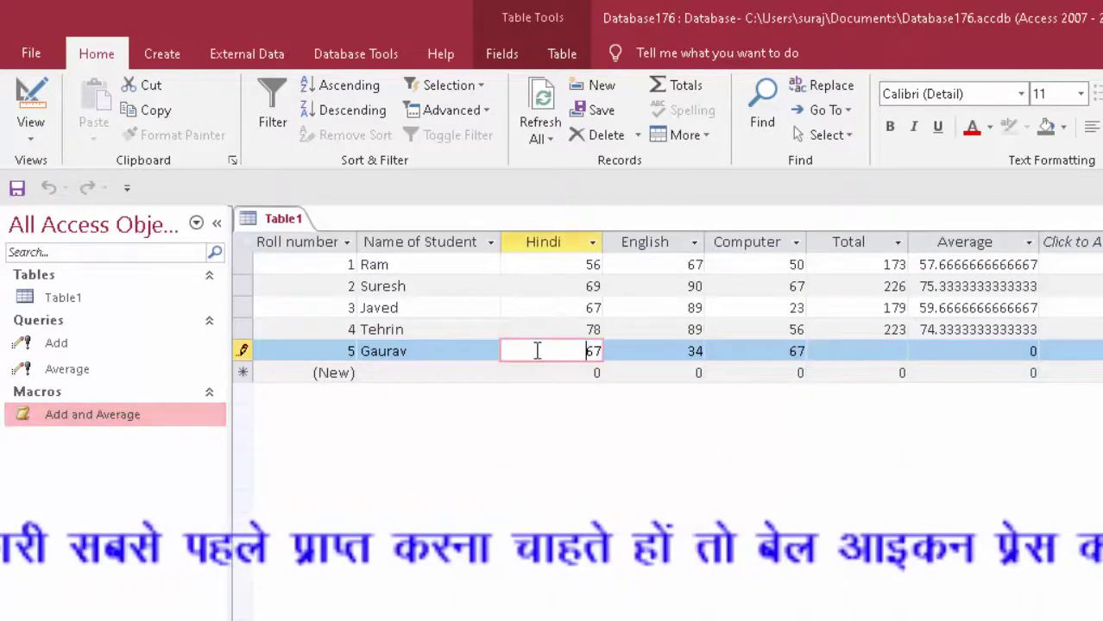
click(850, 354)
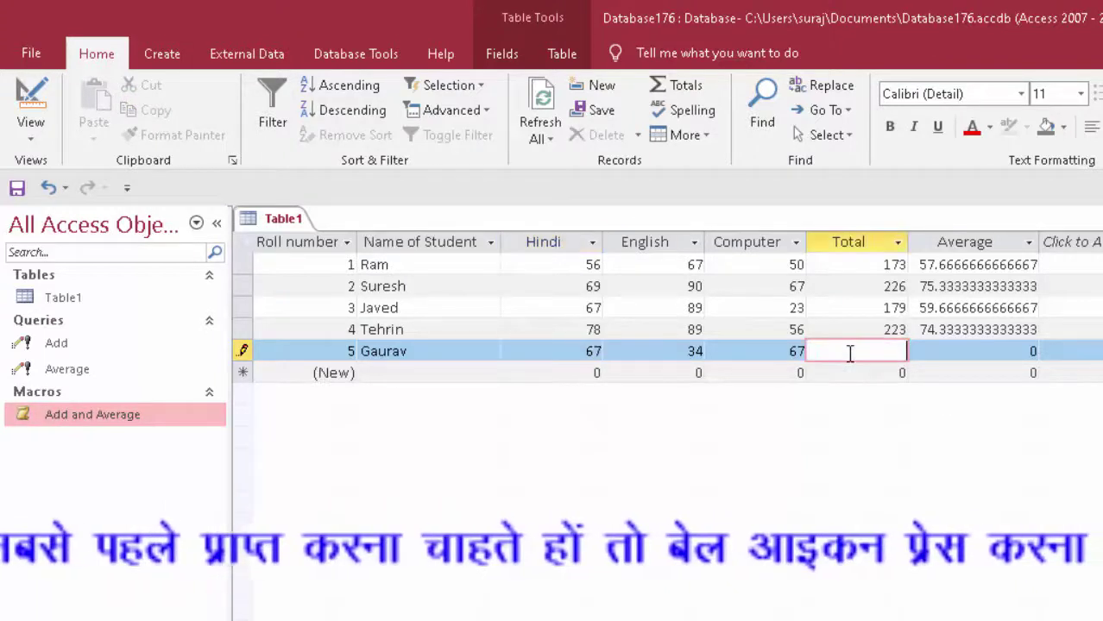
click(645, 351)
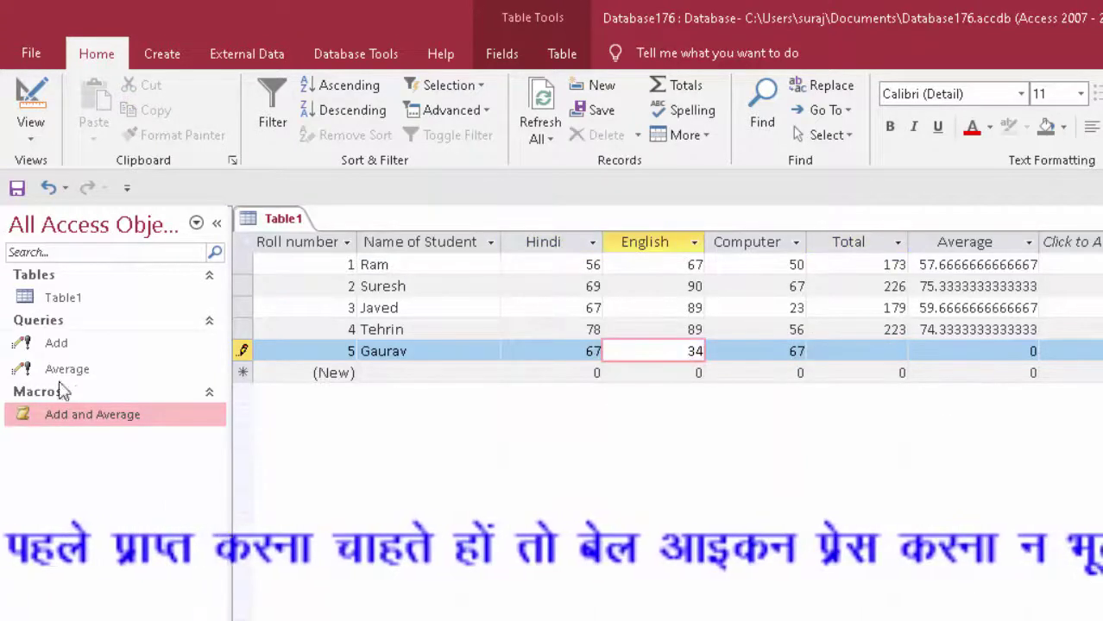
Rerun Add and Average for 4 rows so the fifth student shows Total 168 and Average 56.
double_click(106, 415)
click(669, 477)
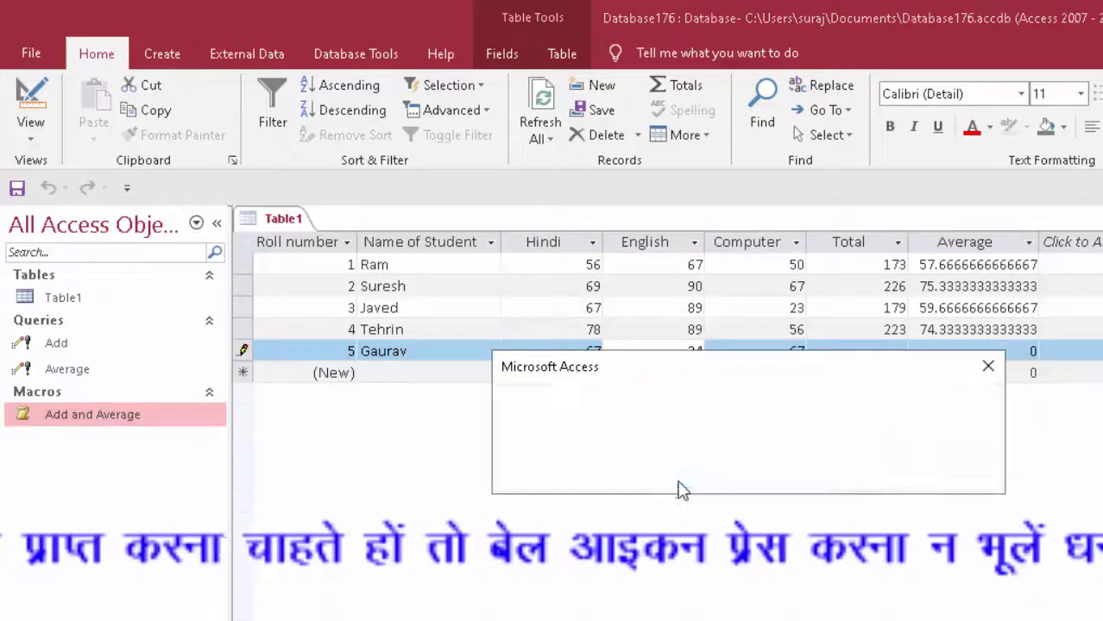
click(678, 485)
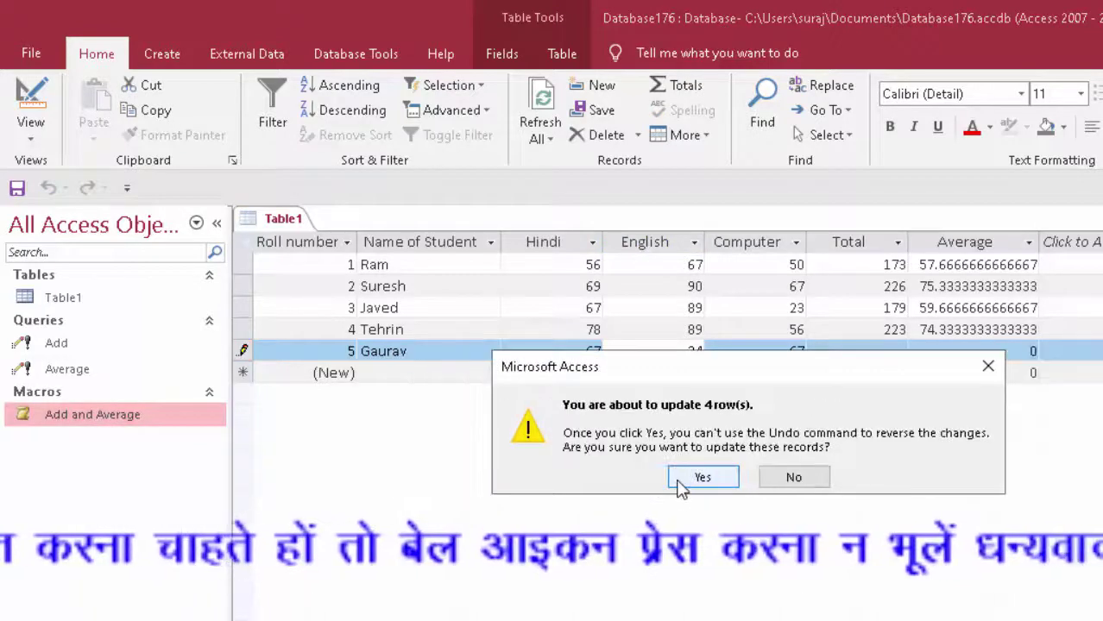
click(682, 483)
click(746, 380)
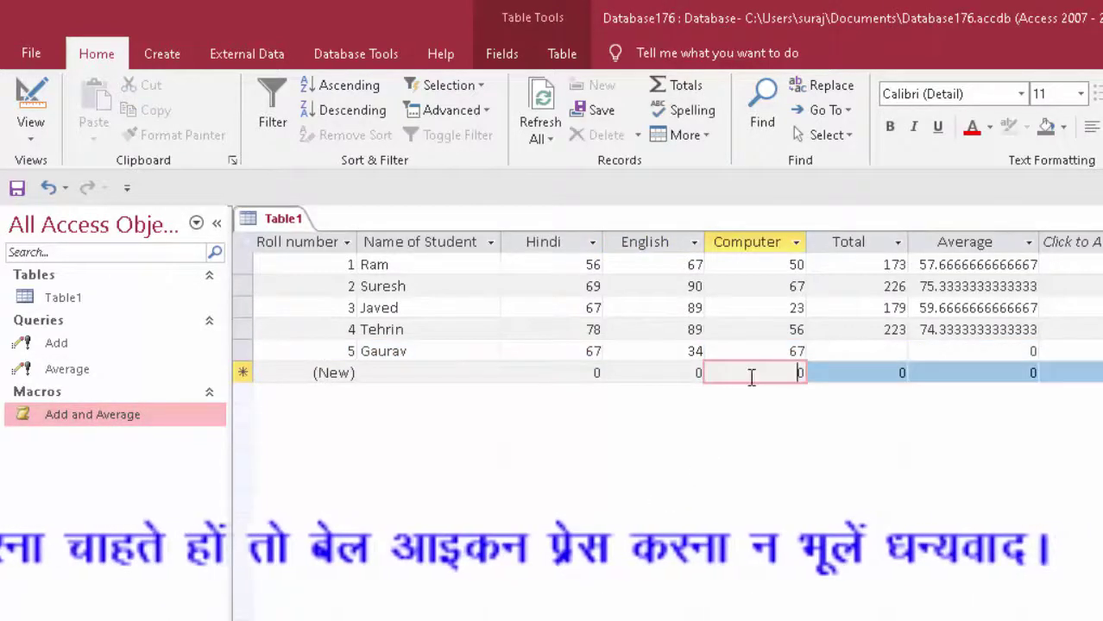
key(Up)
key(Right)
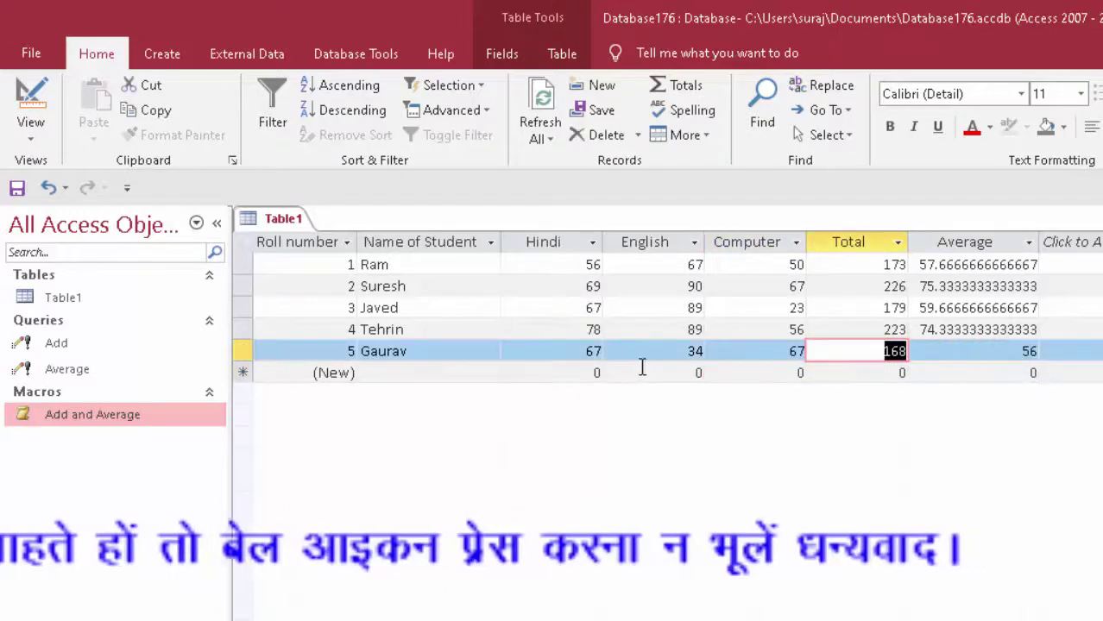
click(408, 378)
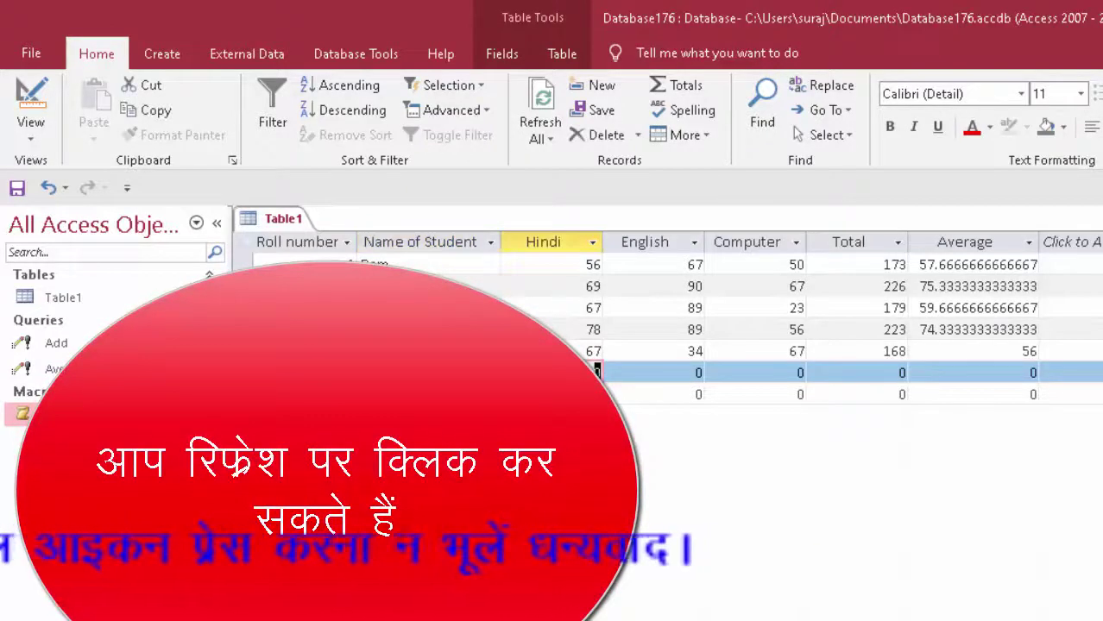
Enter the sixth student's marks 66, 65 and 23 and save the record.
key(Tab)
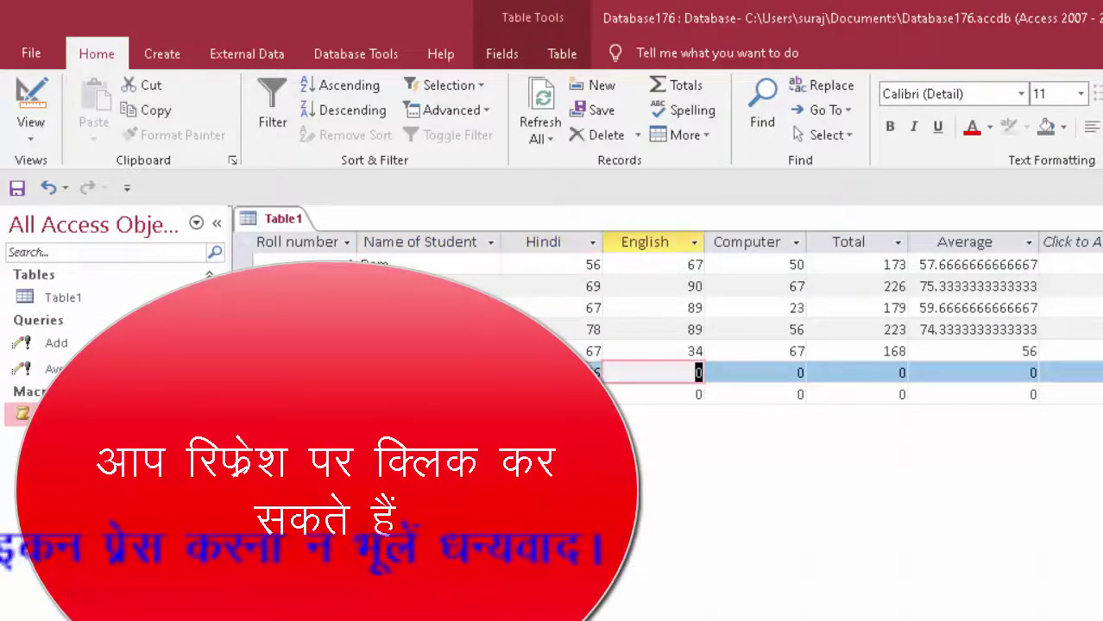
text(65)
key(Tab)
text(23)
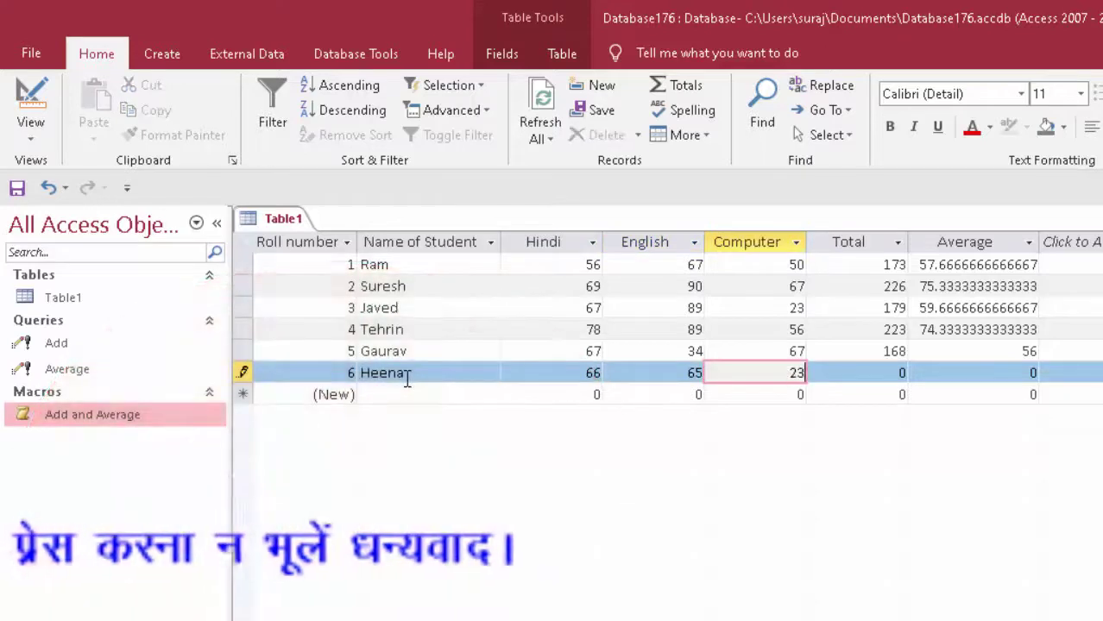
key(Tab)
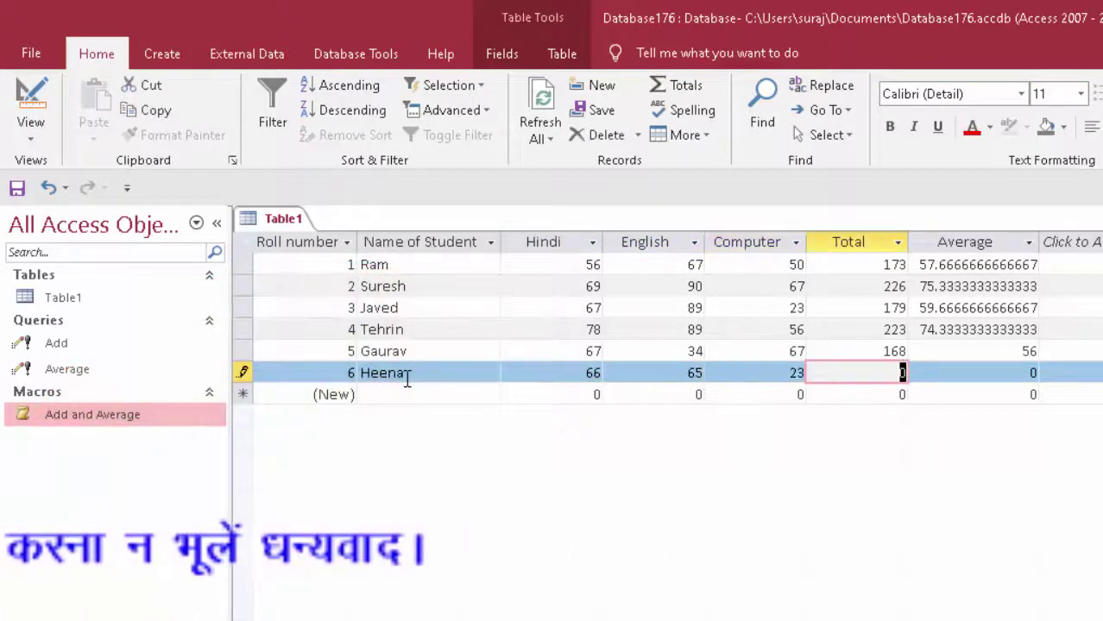
click(408, 379)
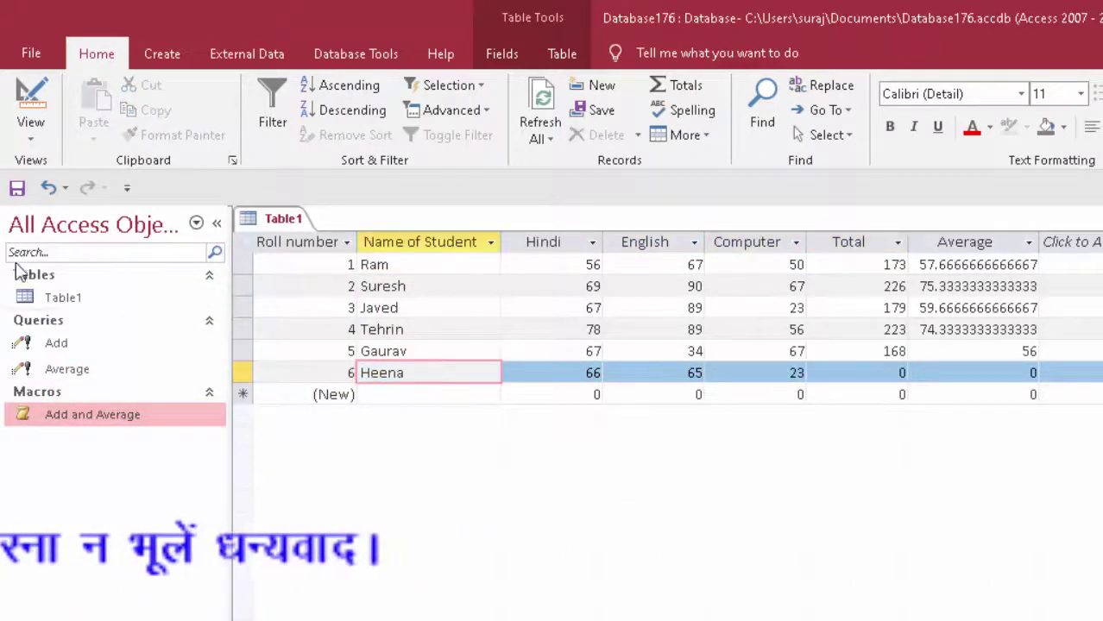
Run Add and Average on all 6 rows, giving the sixth student Total 154 and Average 51.33.
right_click(115, 415)
click(152, 425)
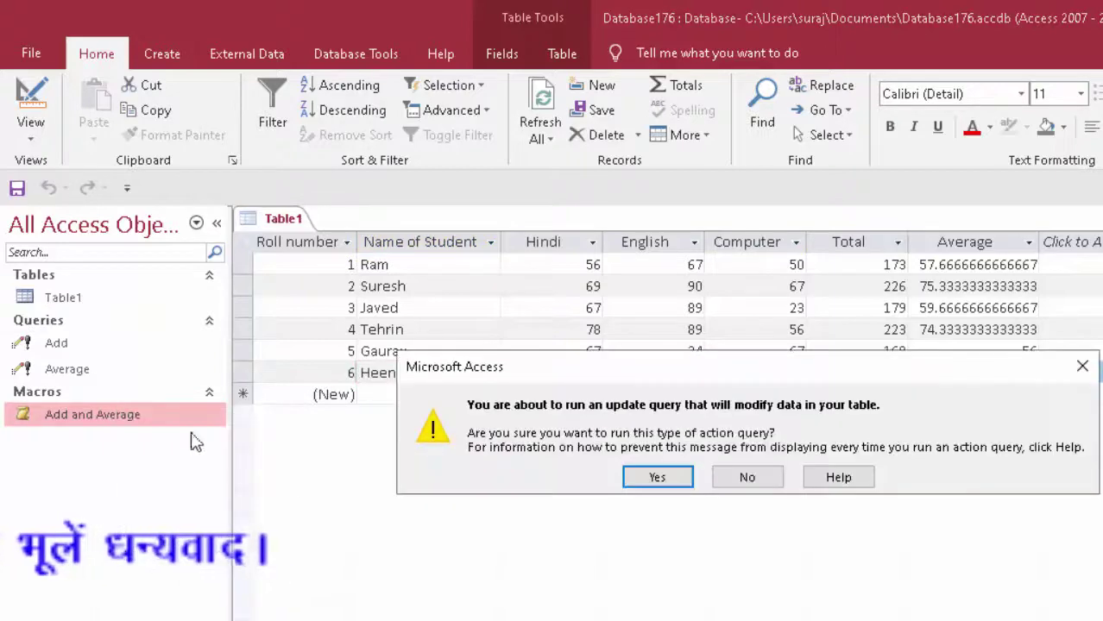
click(653, 478)
click(680, 483)
click(680, 483)
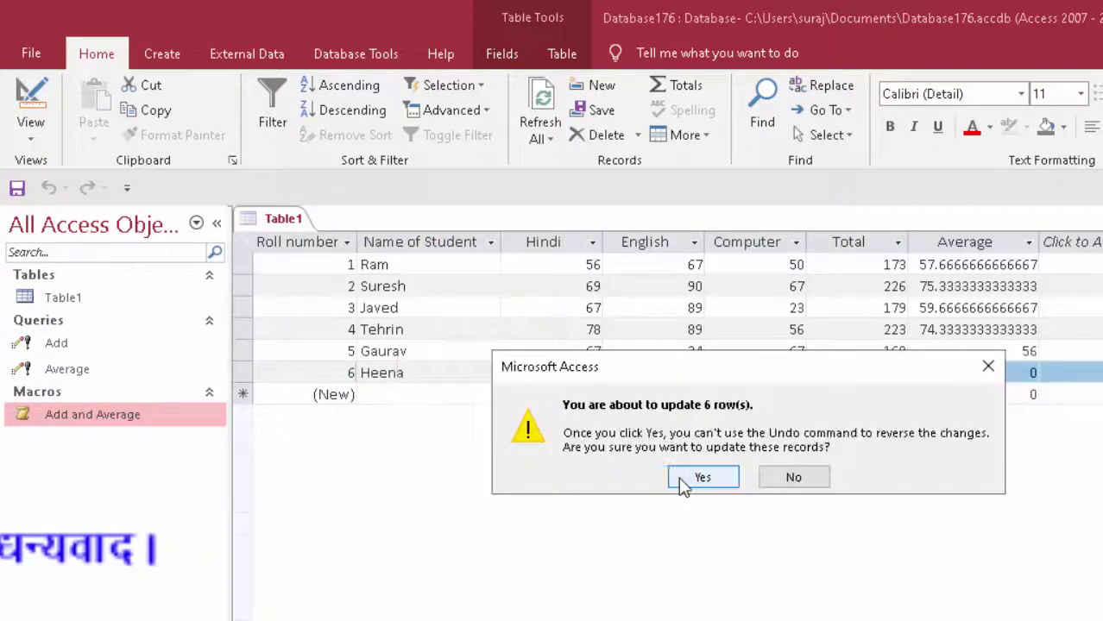
click(682, 485)
click(878, 372)
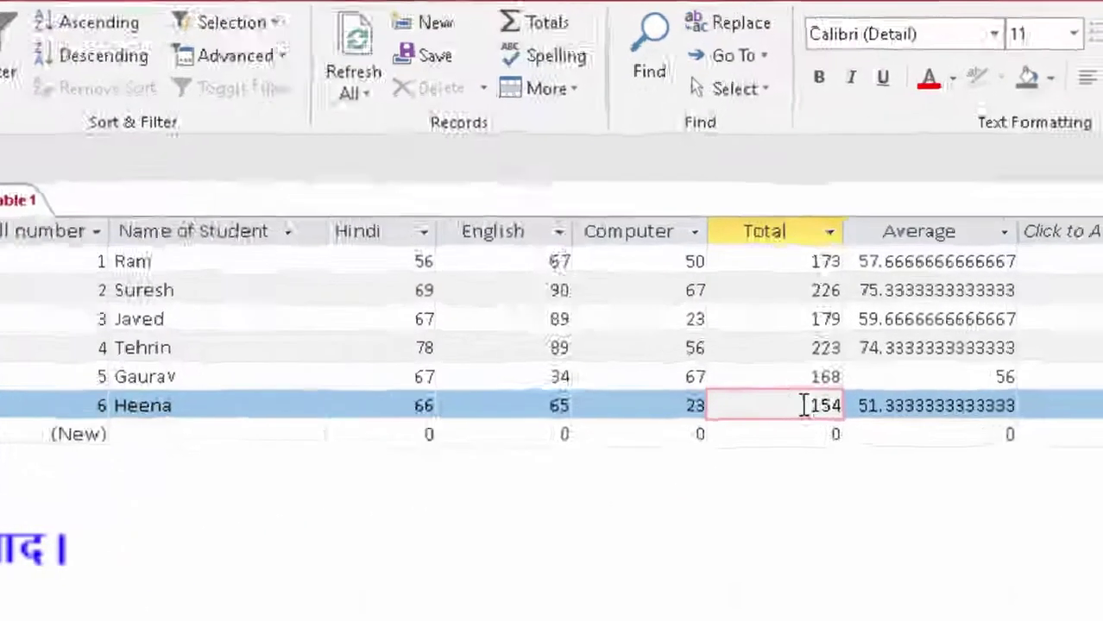